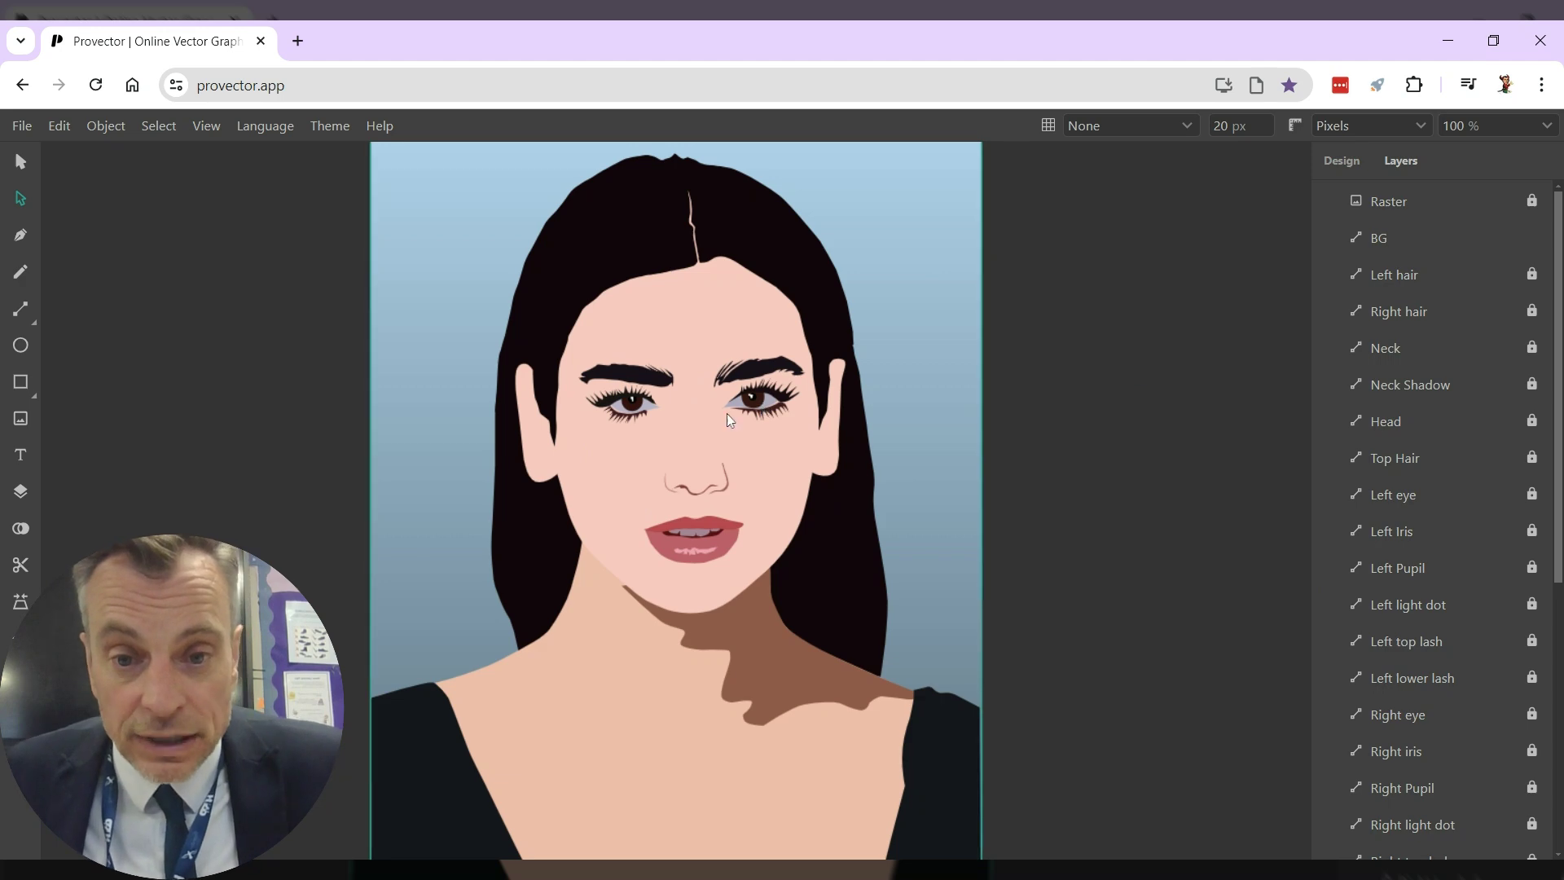
- Hide the BG, Left and Right hair, Neck, Neck Shadow, Head and Top Hair layers
scroll(811, 470, "up", 10)
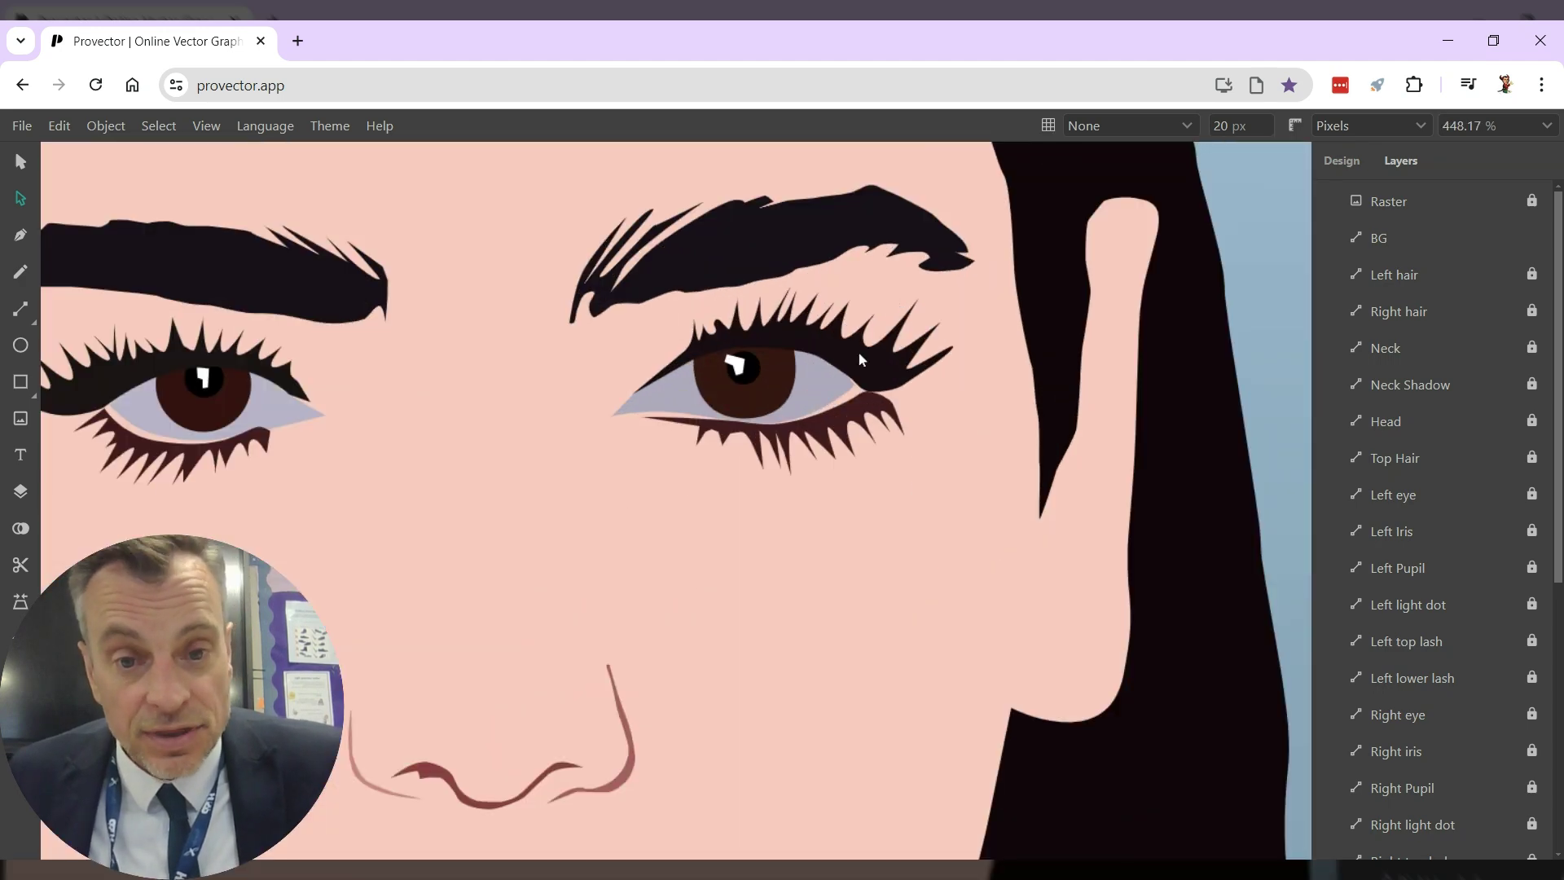
scroll(873, 363, "up", 5)
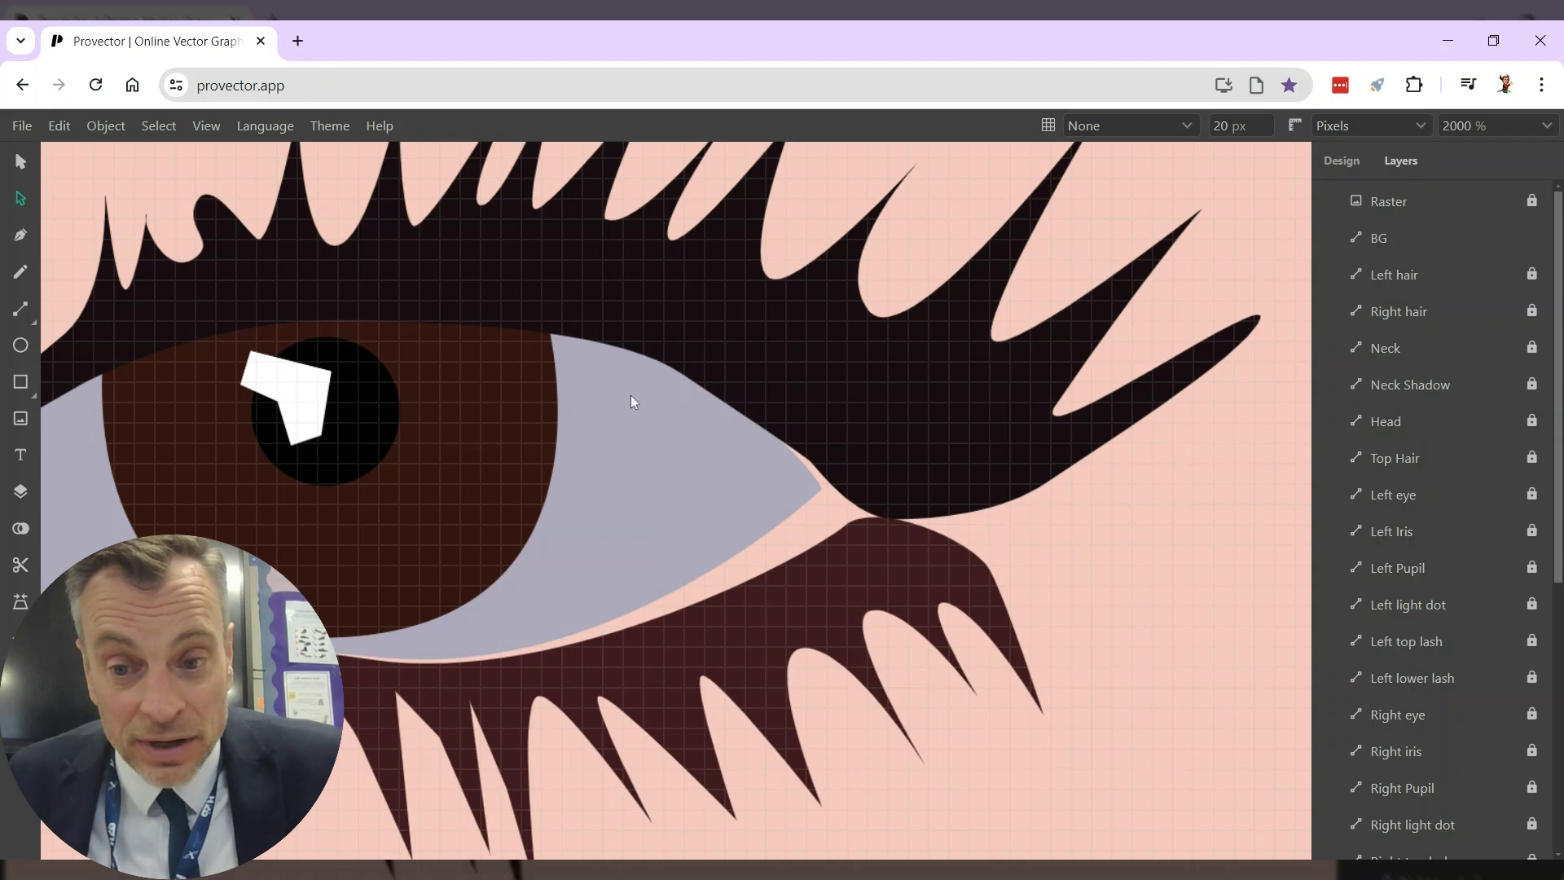
scroll(808, 399, "down", 10)
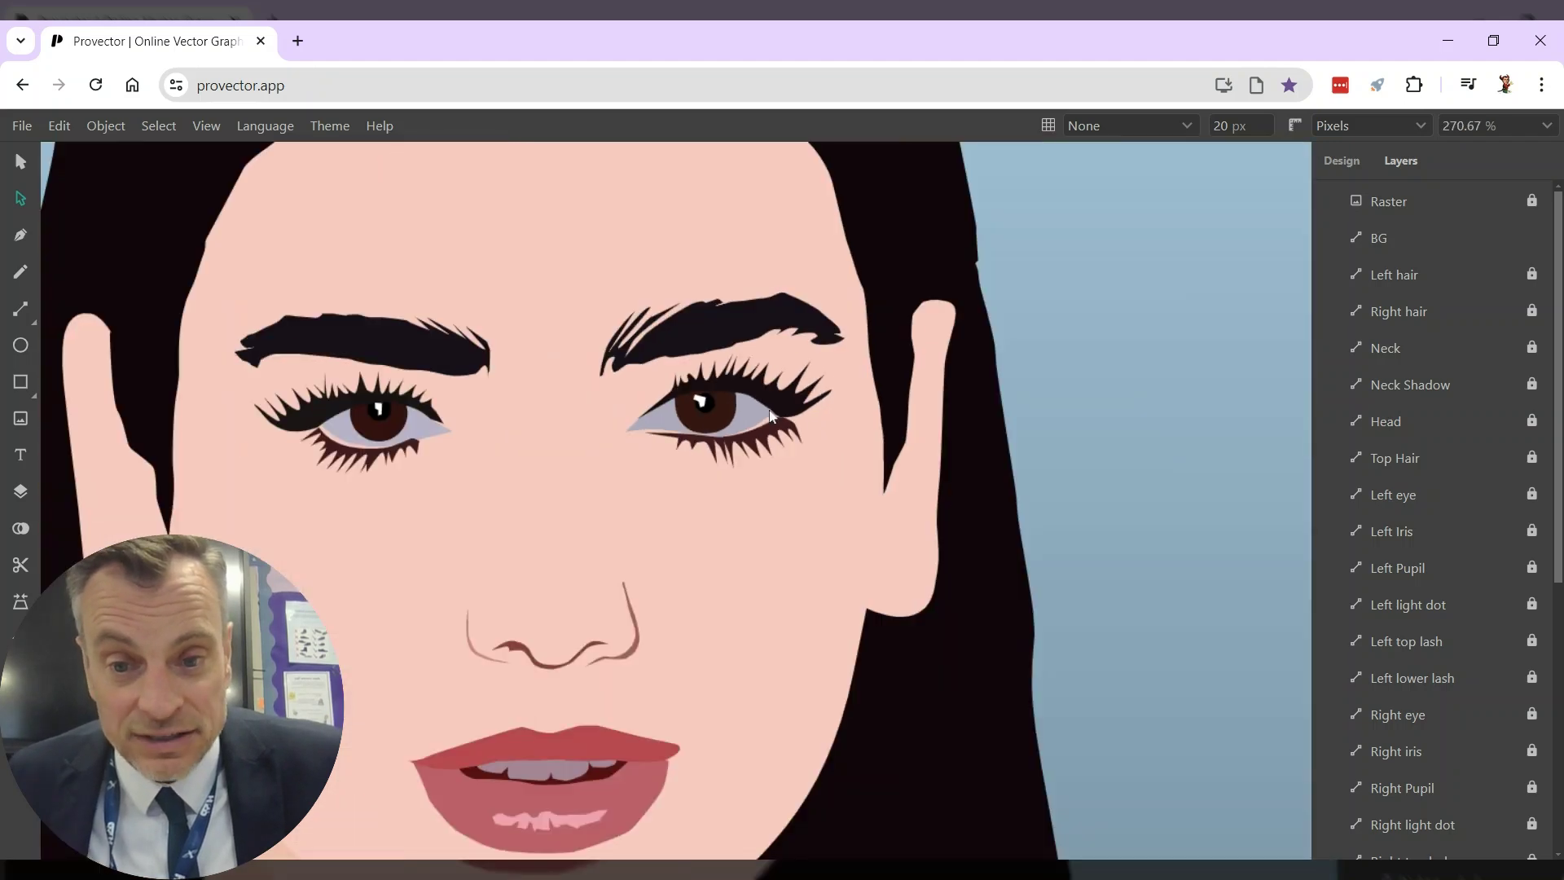
scroll(771, 416, "down", 5)
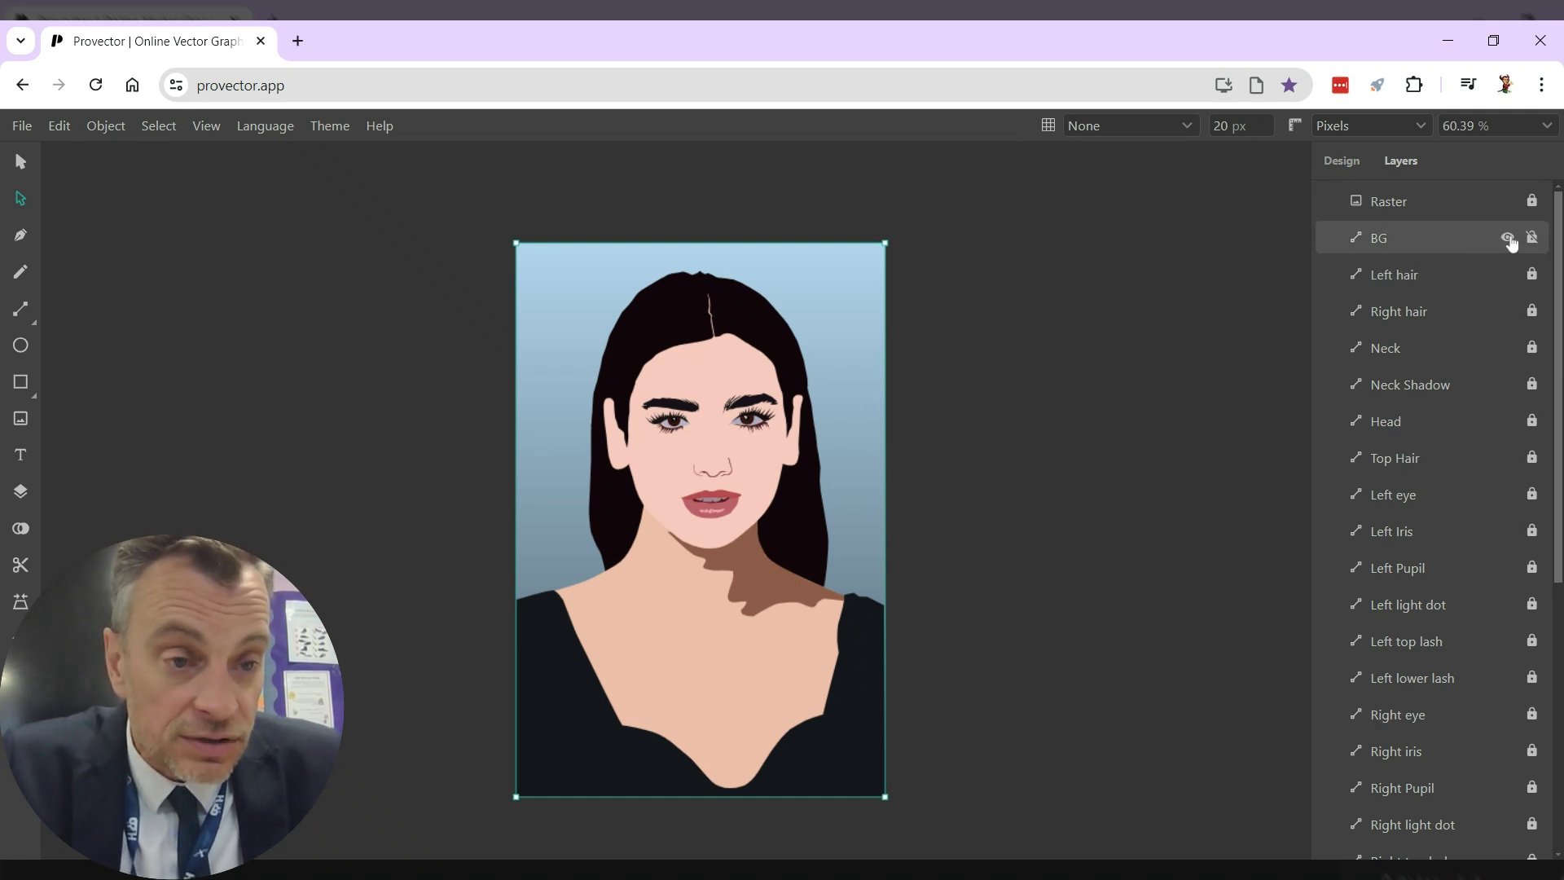
left_click(1507, 238)
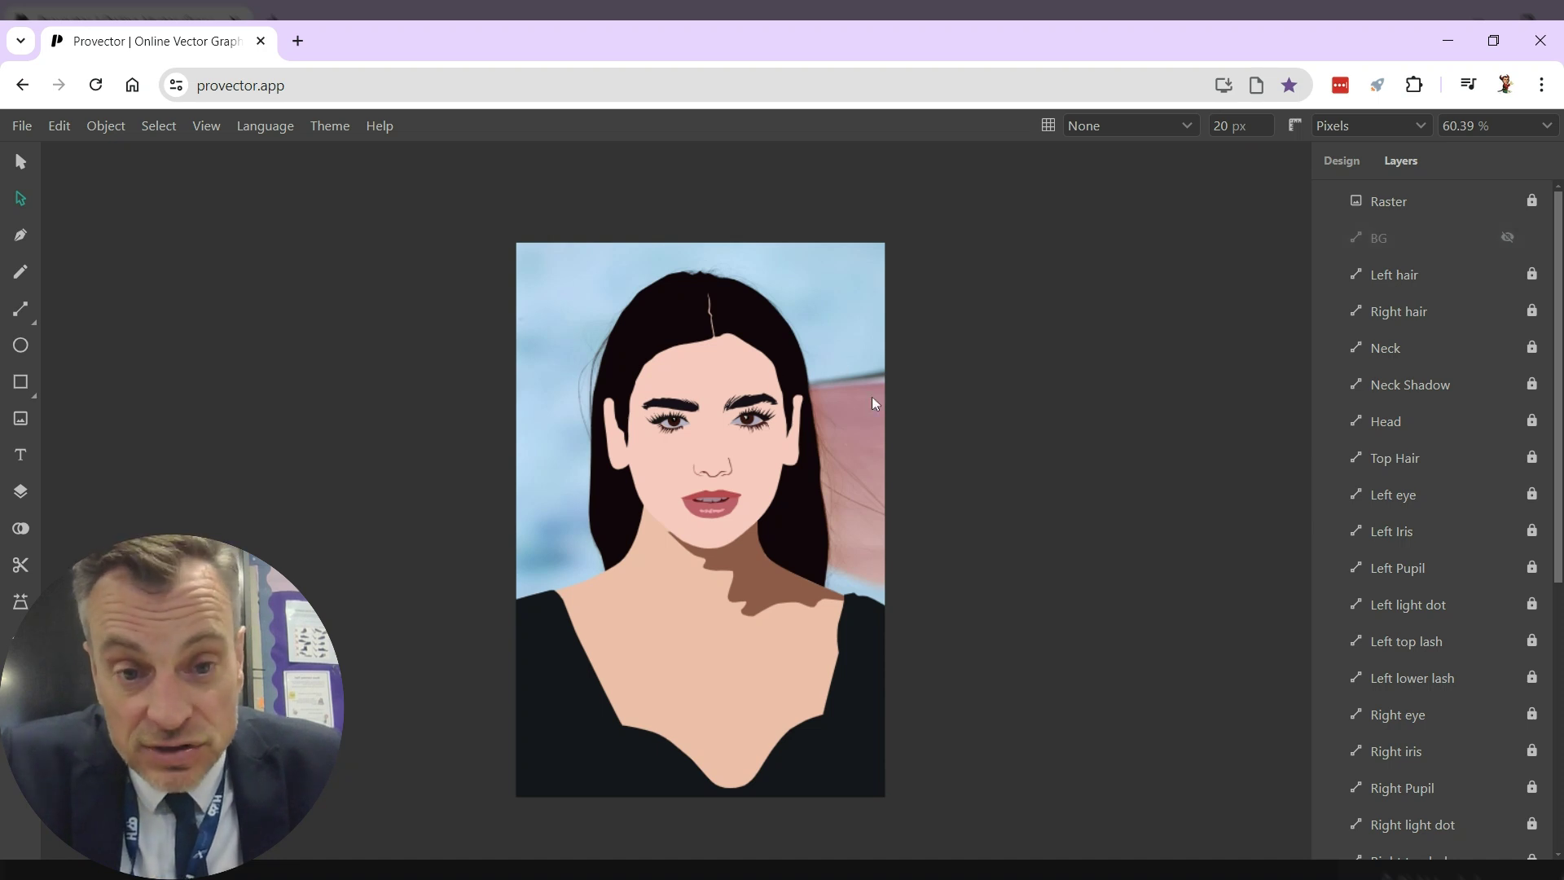
left_click(1507, 275)
left_click(1507, 311)
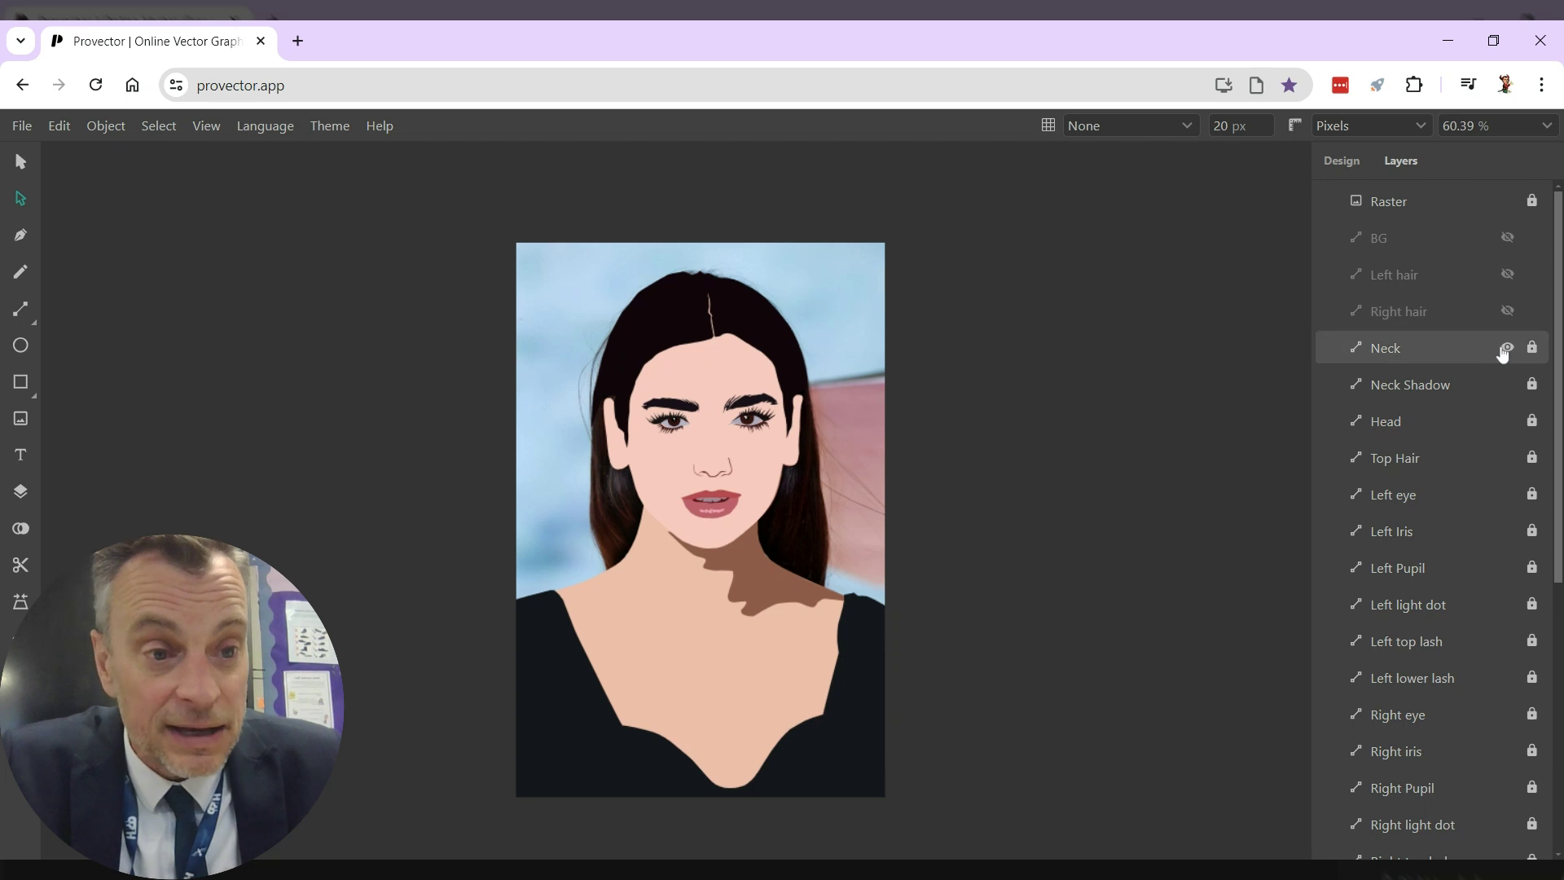
left_click(1507, 348)
left_click(1507, 384)
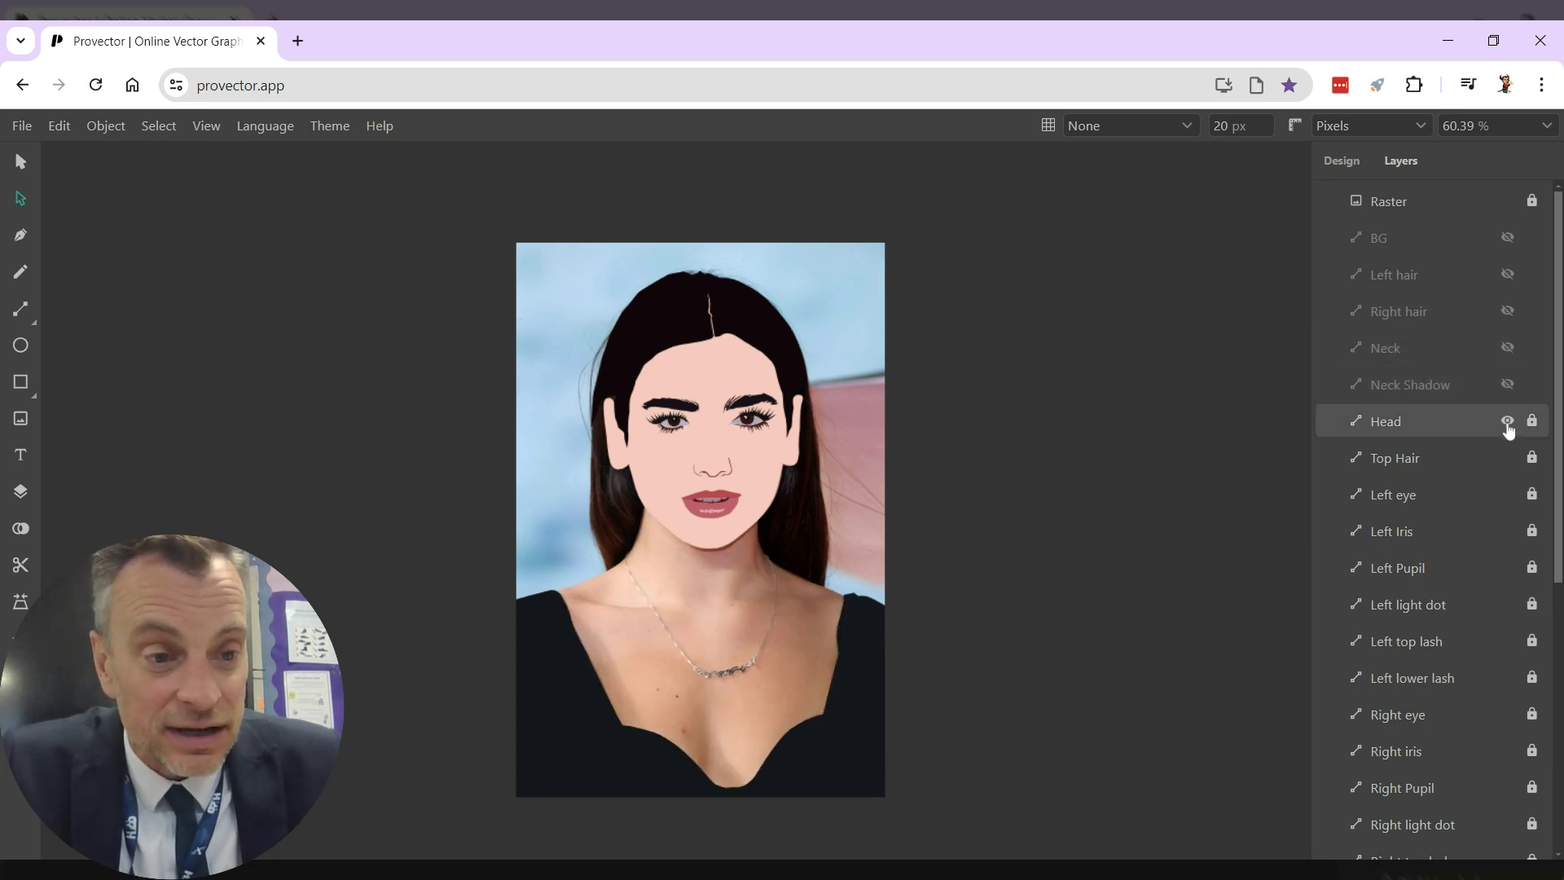
left_click(1507, 422)
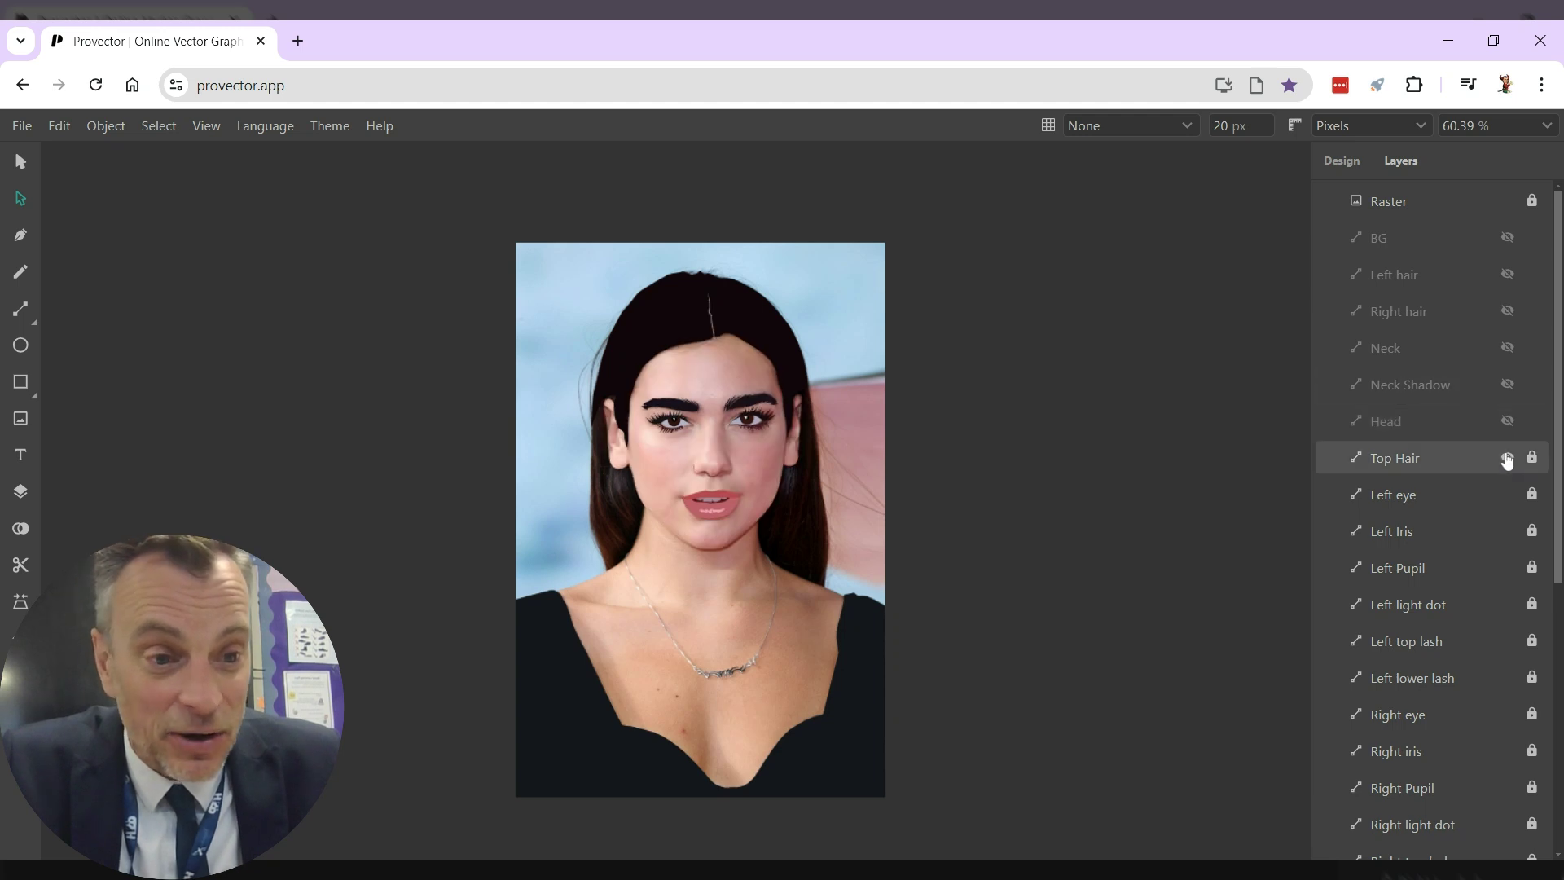
left_click(1506, 461)
- Hide the left eye, iris, pupil, light dot and lash layers, plus the Right eye and iris
left_click(1507, 496)
left_click(1508, 531)
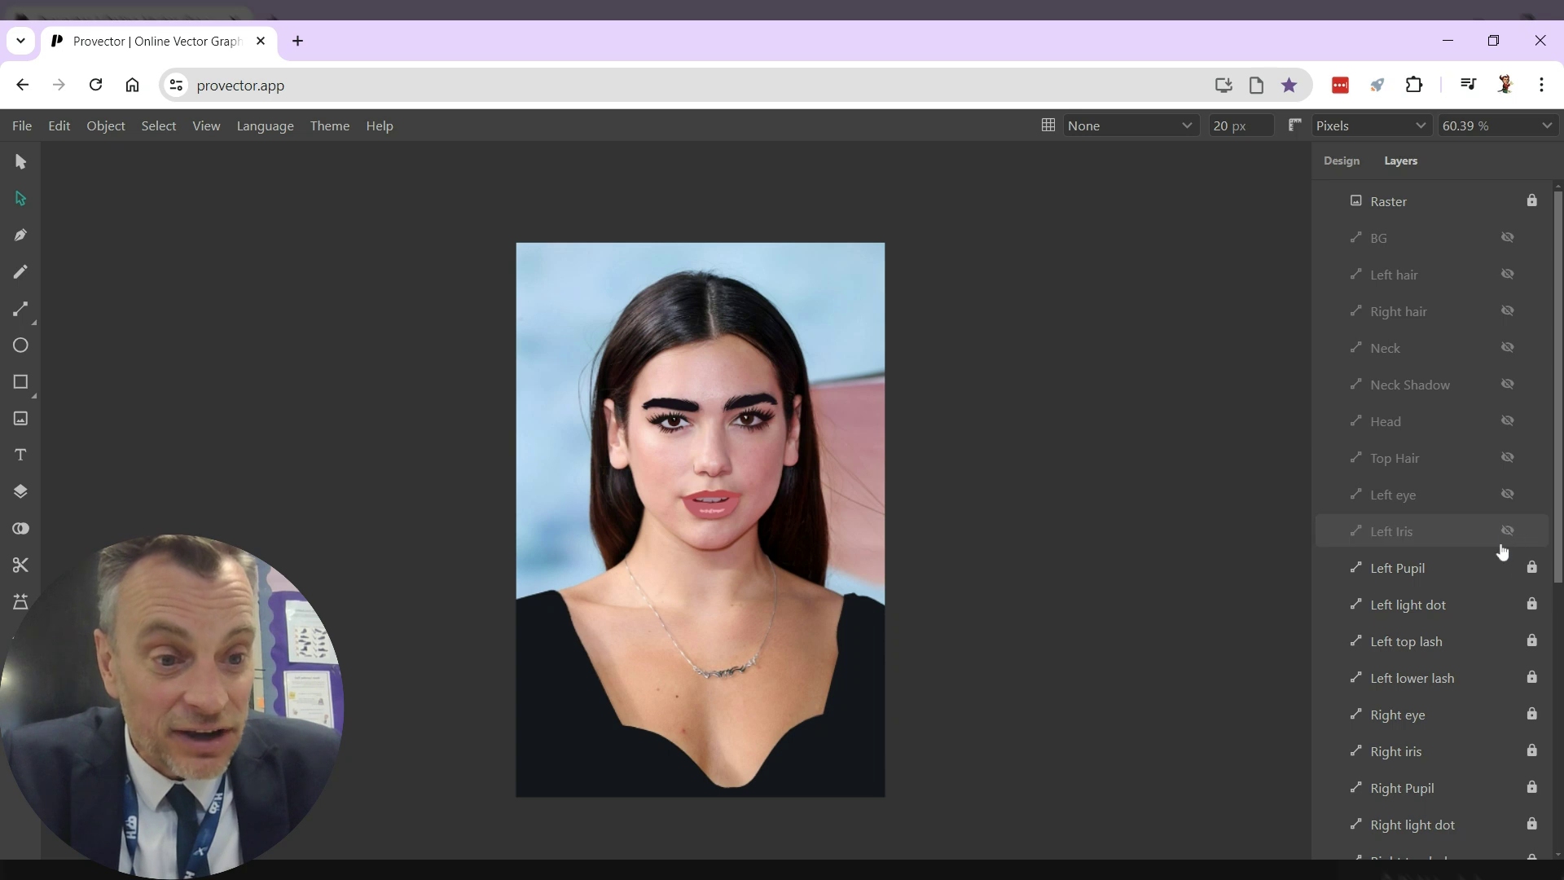
left_click(1507, 568)
left_click(1507, 605)
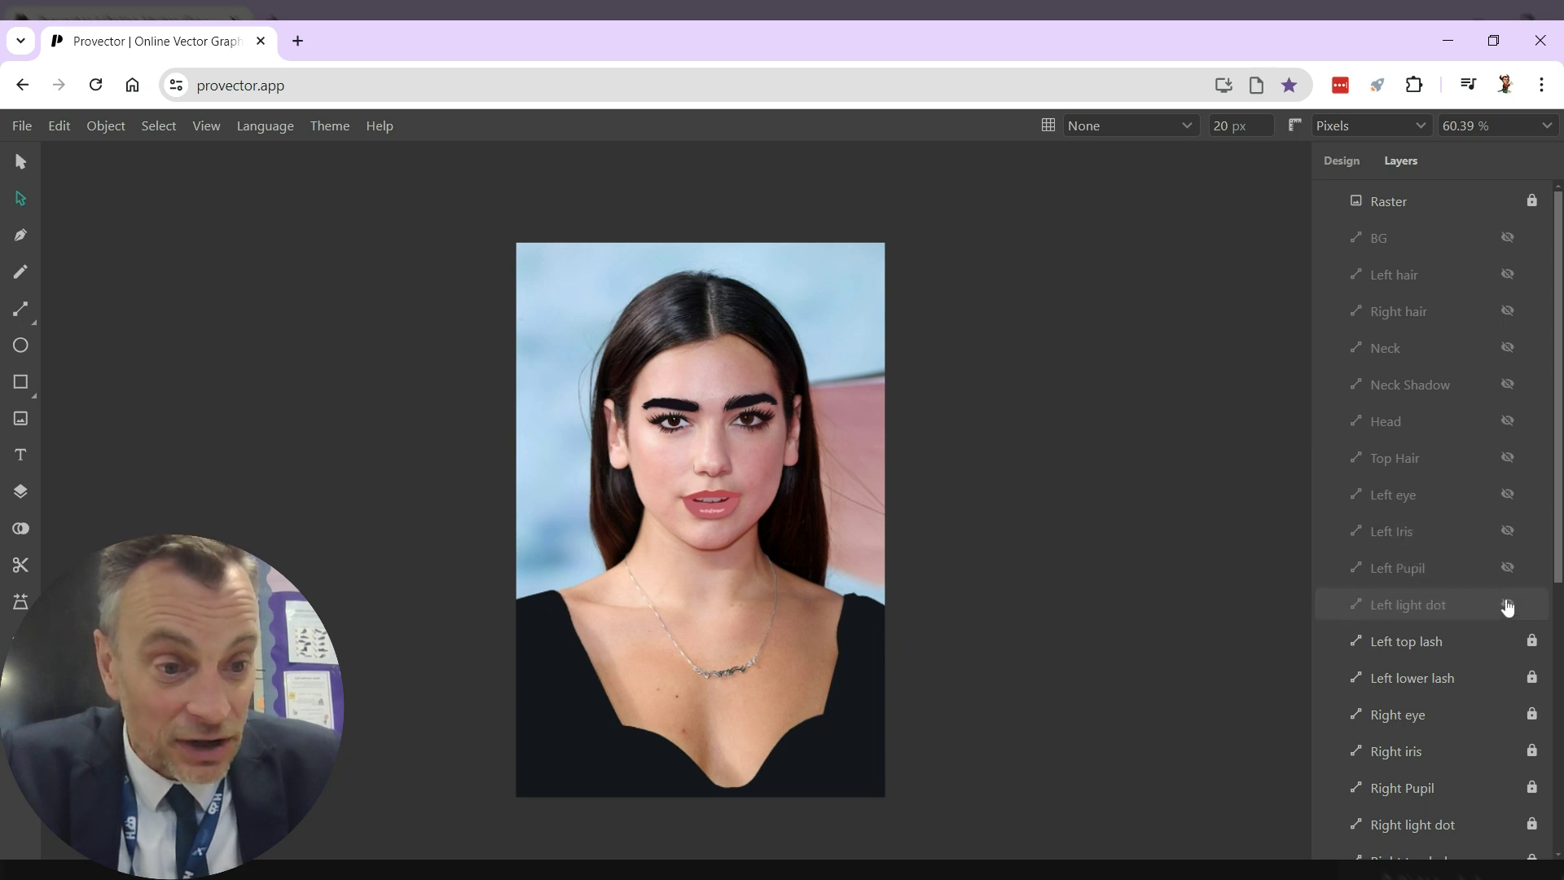
left_click(1507, 642)
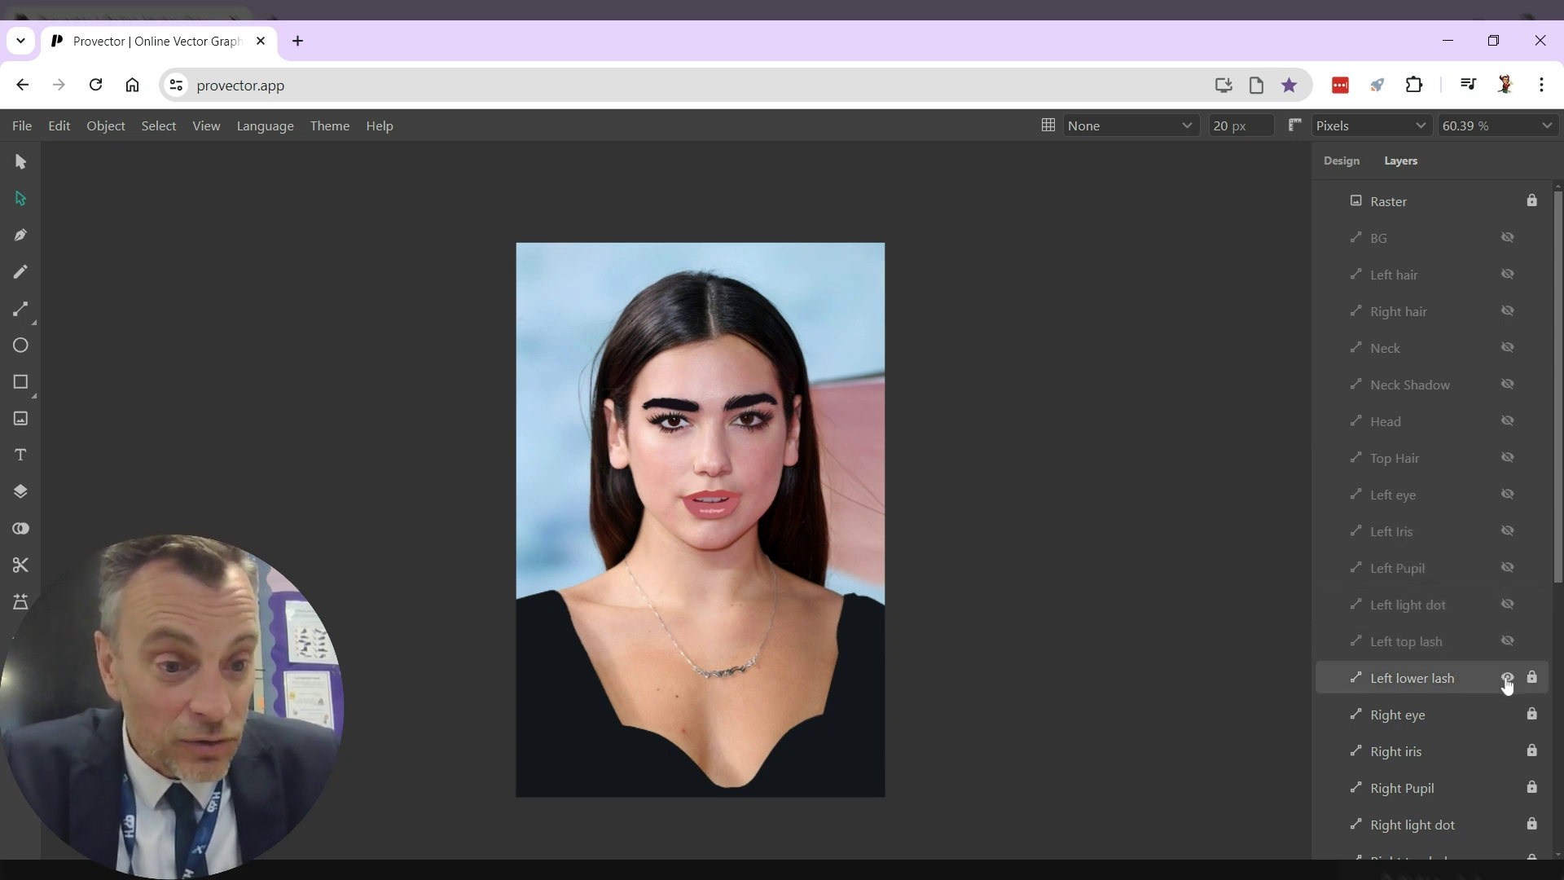
left_click(1507, 678)
left_click(1507, 715)
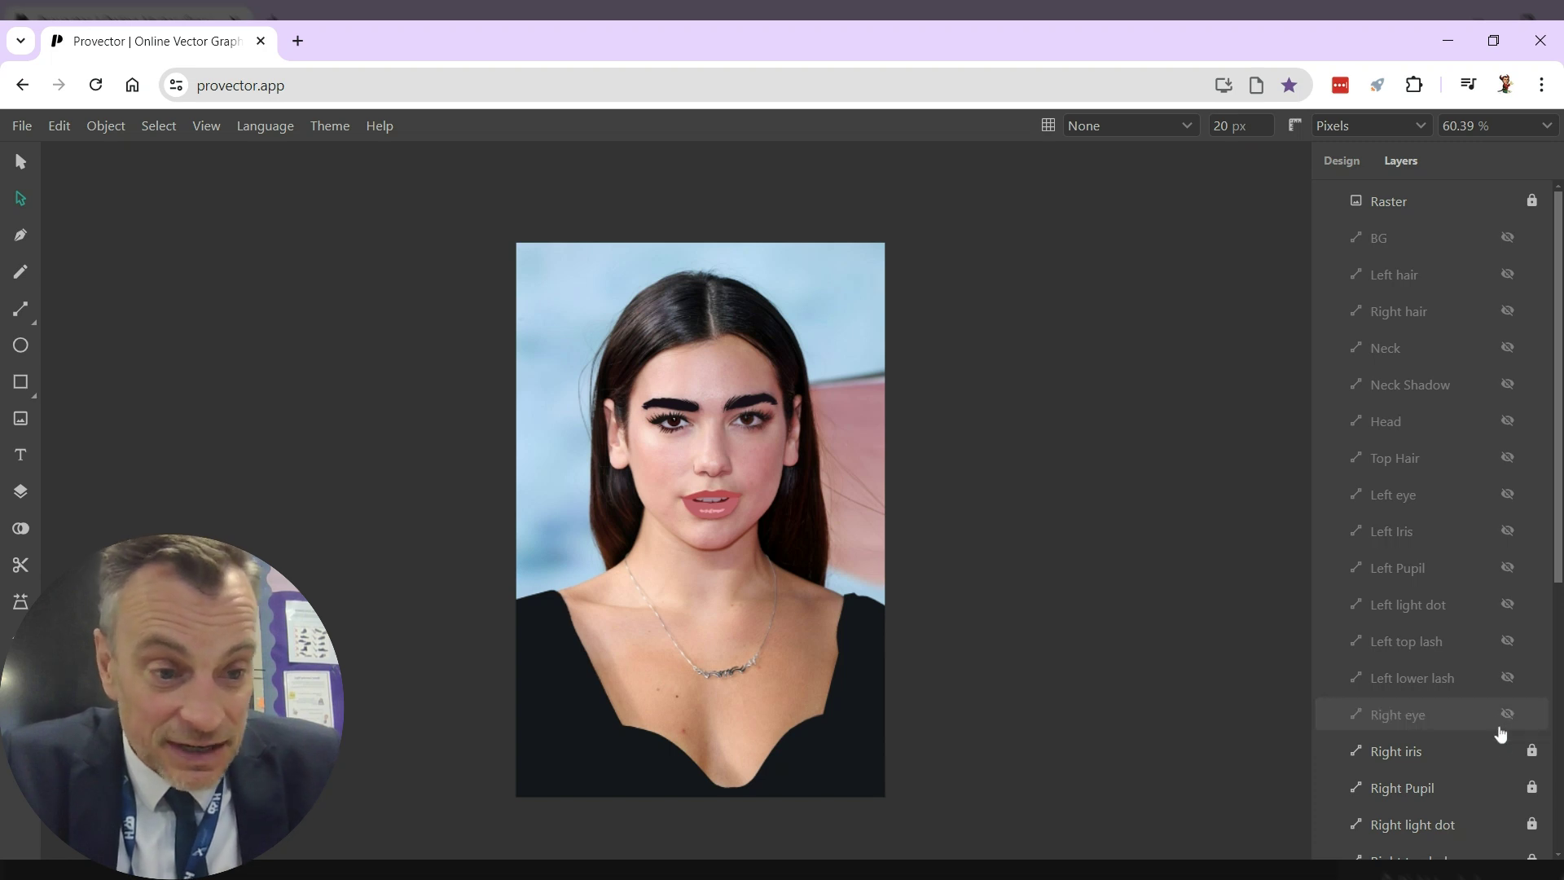
left_click(1507, 759)
scroll(1499, 708, "down", 5)
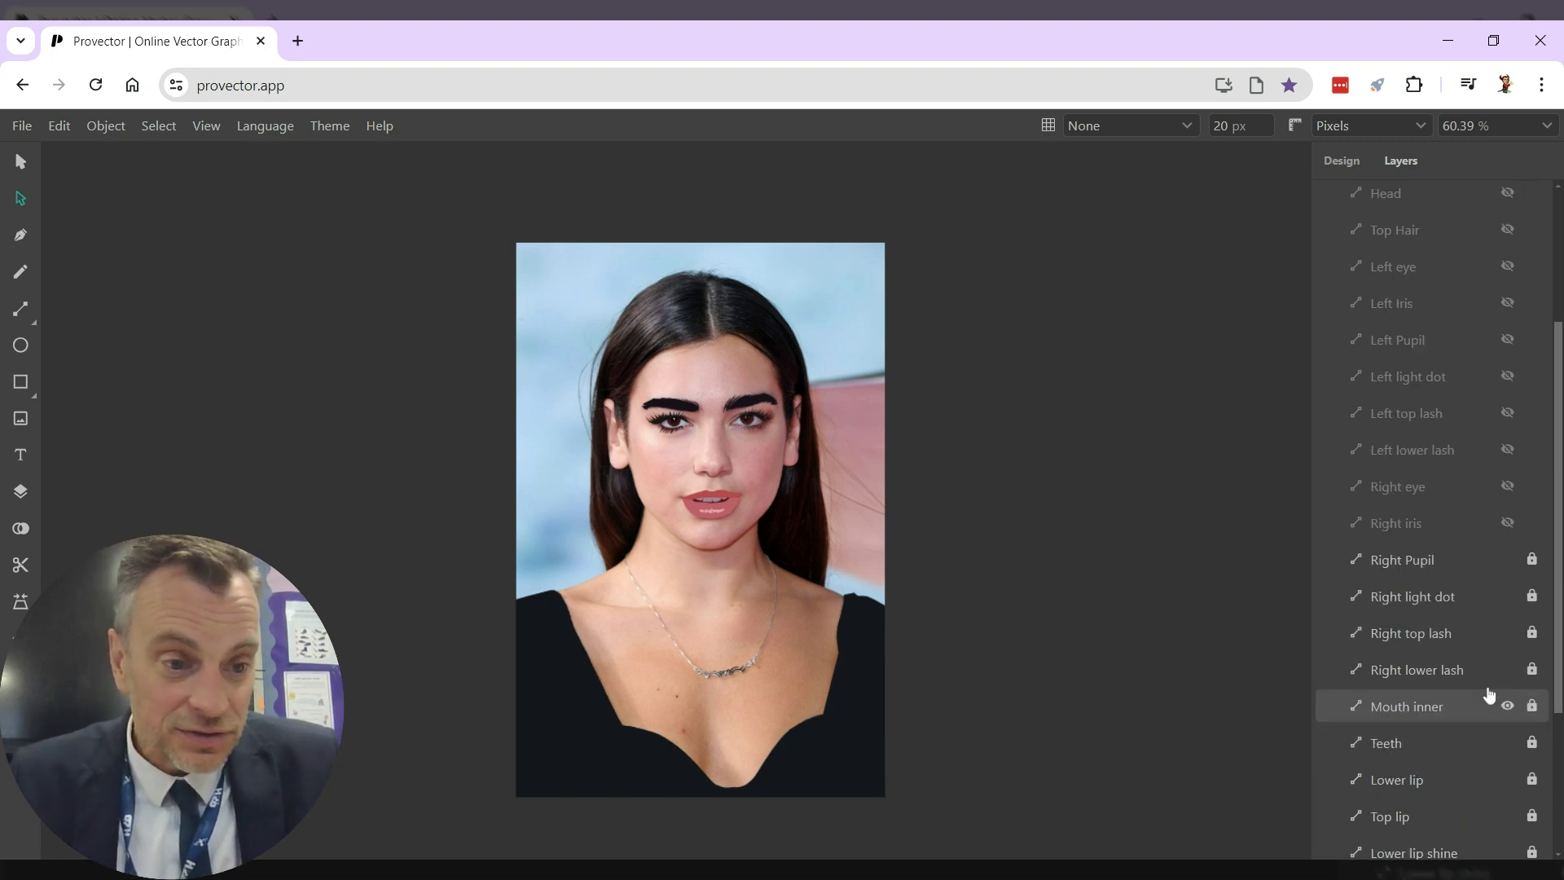
scroll(1491, 570, "down", 1)
- Hide the Right pupil, light dot and lash layers, then Mouth inner and Teeth
left_click(1507, 324)
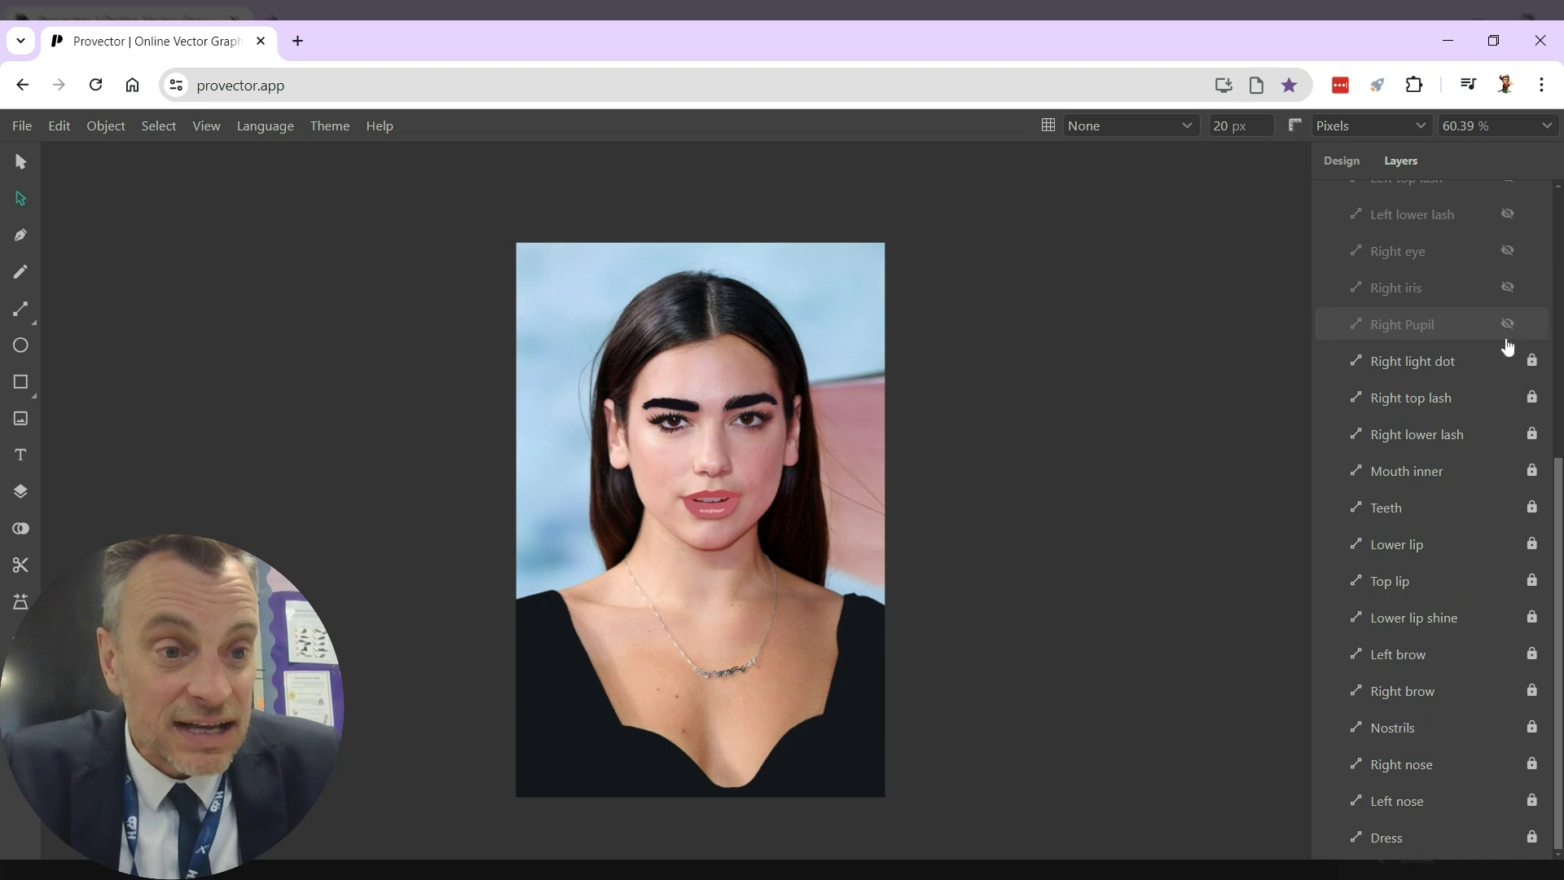
left_click(1507, 361)
left_click(1507, 398)
left_click(1508, 434)
left_click(1507, 471)
left_click(1507, 507)
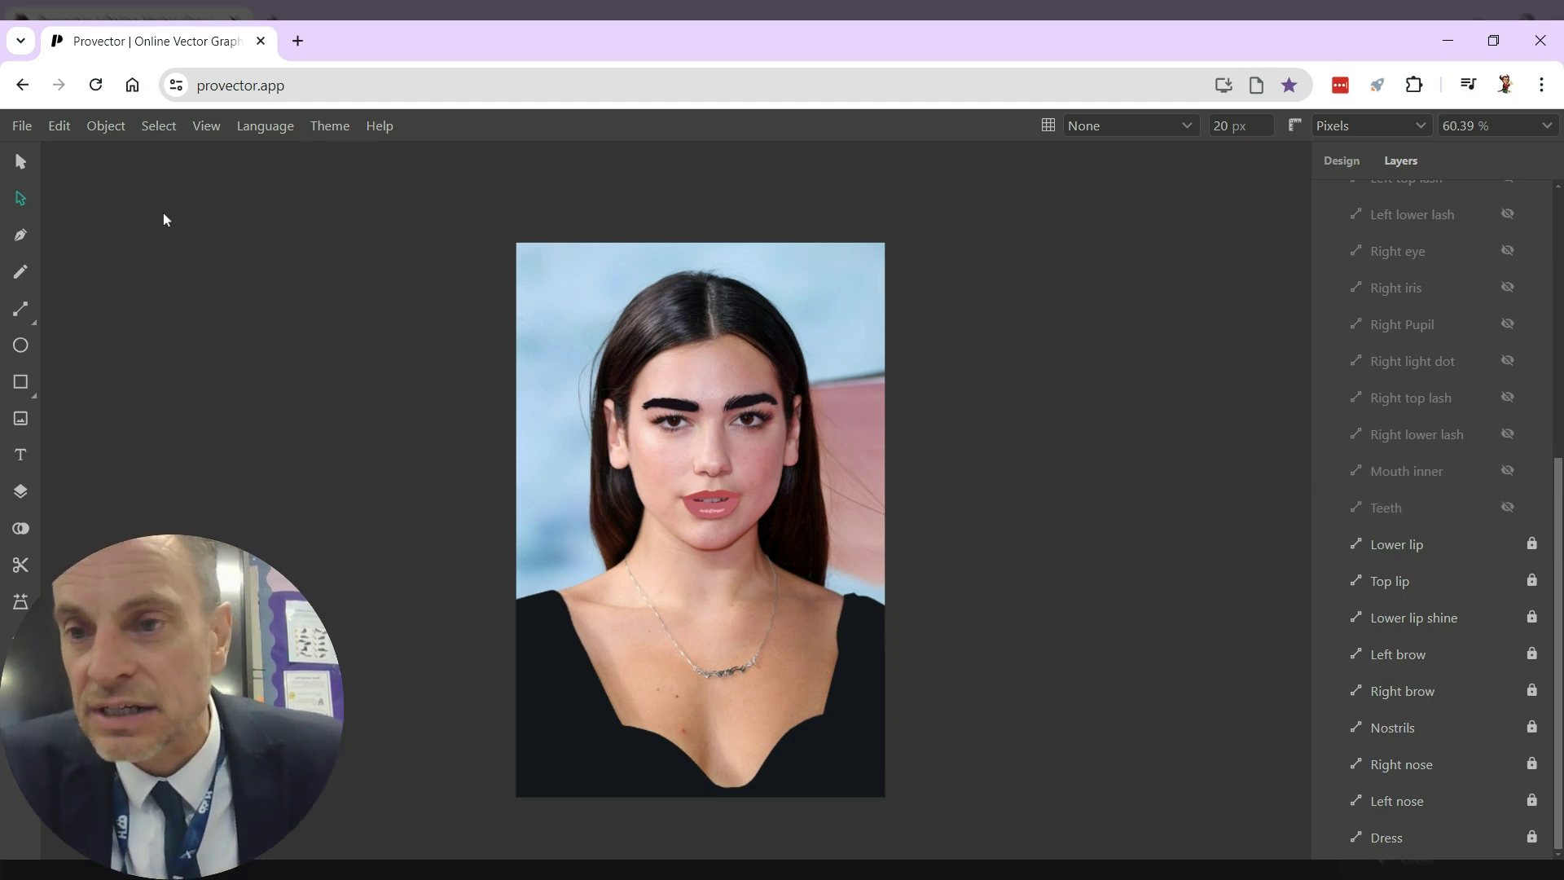
left_click(20, 127)
- Close the portrait without saving and open the original photo, fitted to the view
left_click(62, 339)
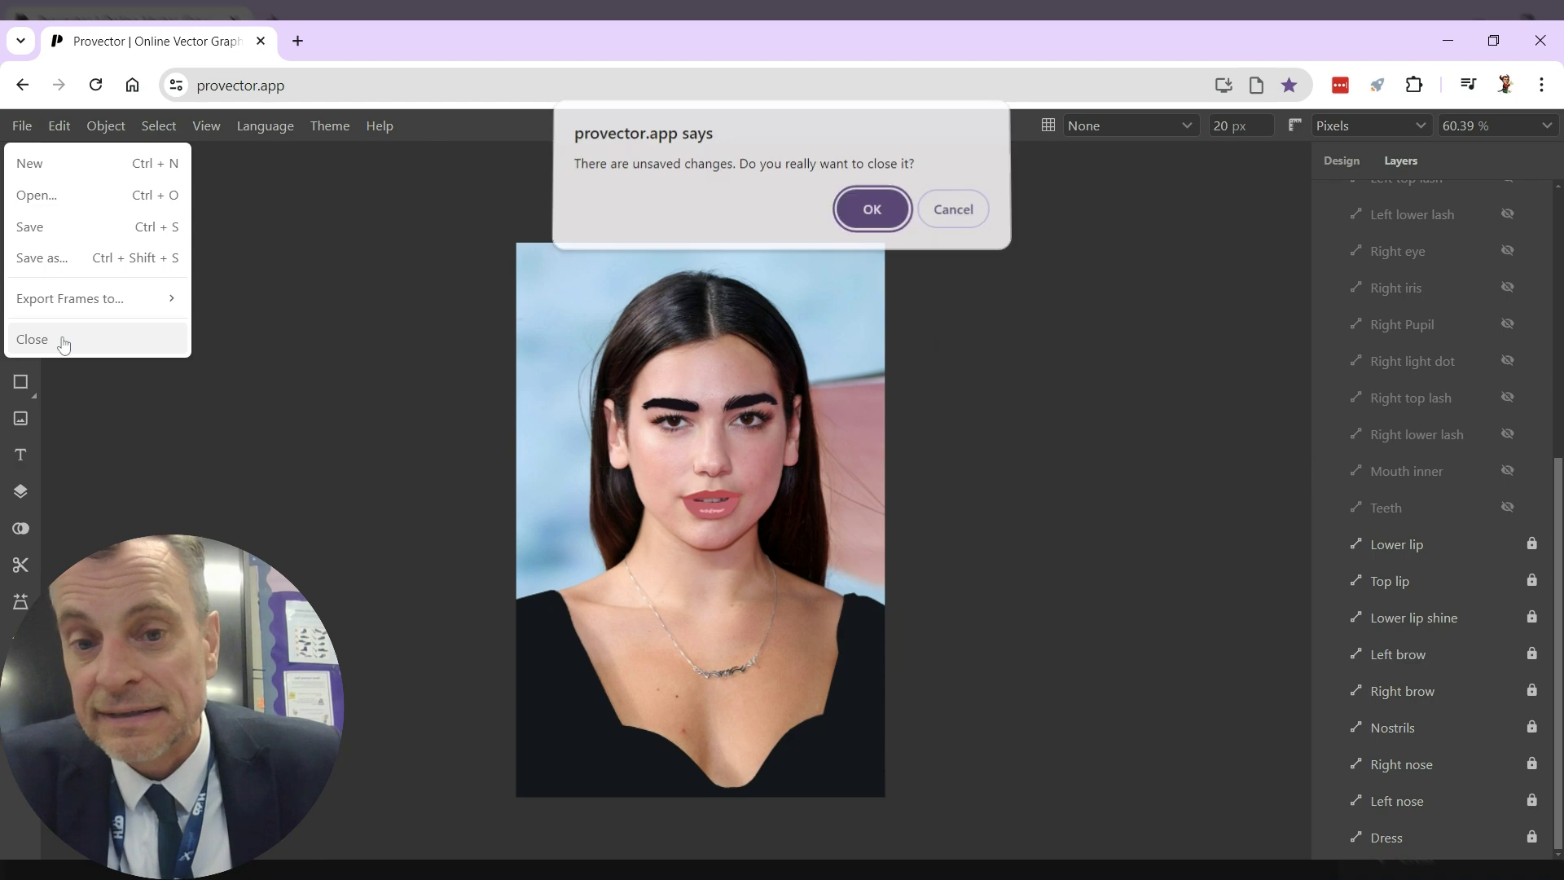
left_click(872, 215)
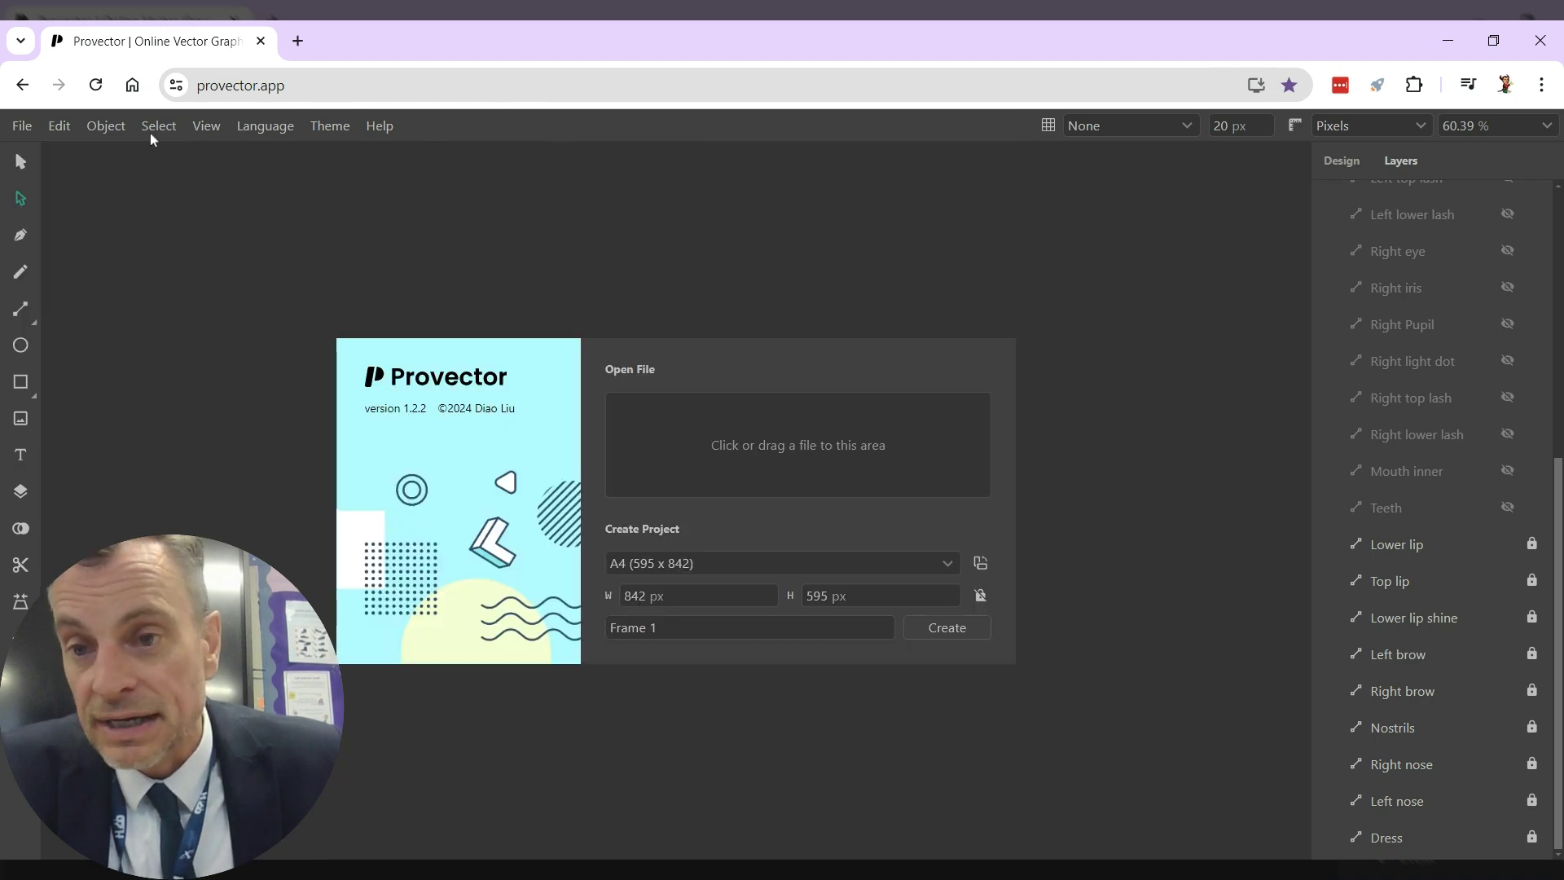
left_click(18, 129)
left_click(45, 197)
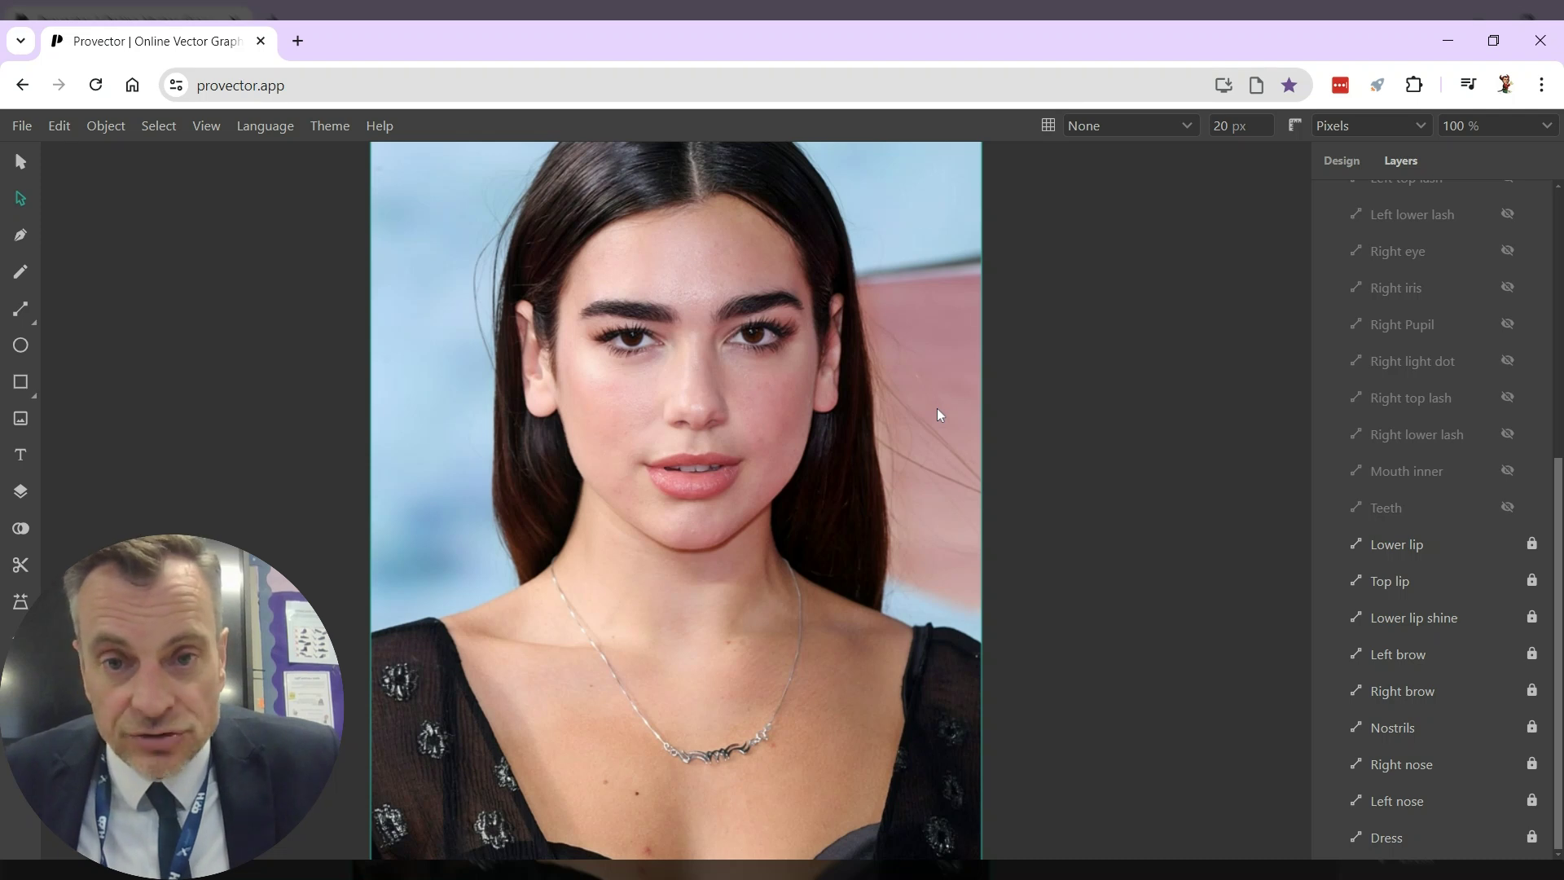
key("shift+1")
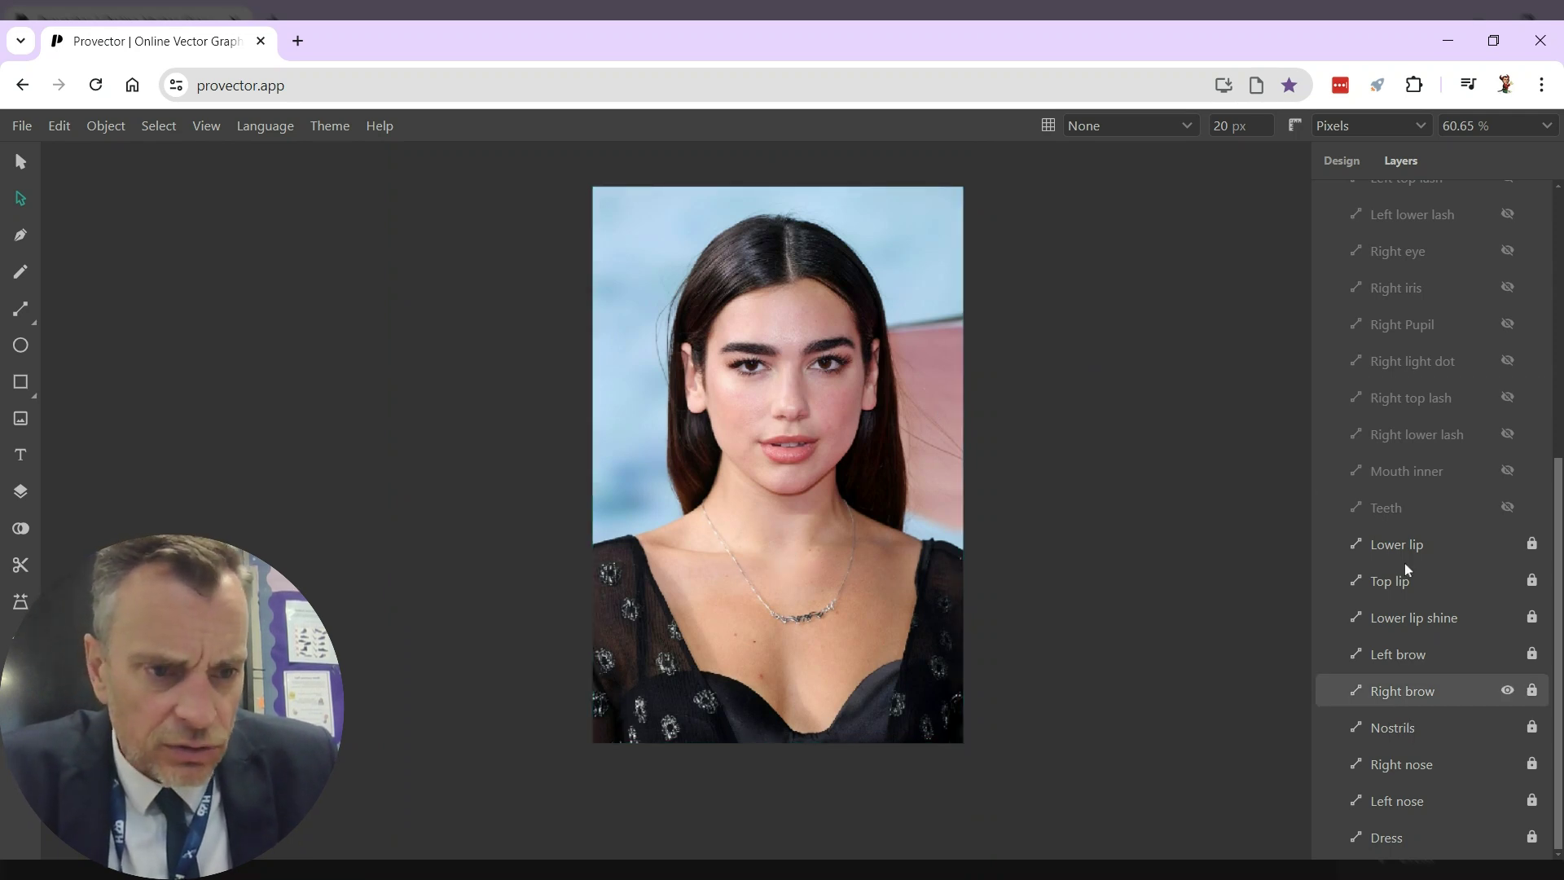
- Lock the photo's single Raster layer in the Layers panel
left_click(1401, 162)
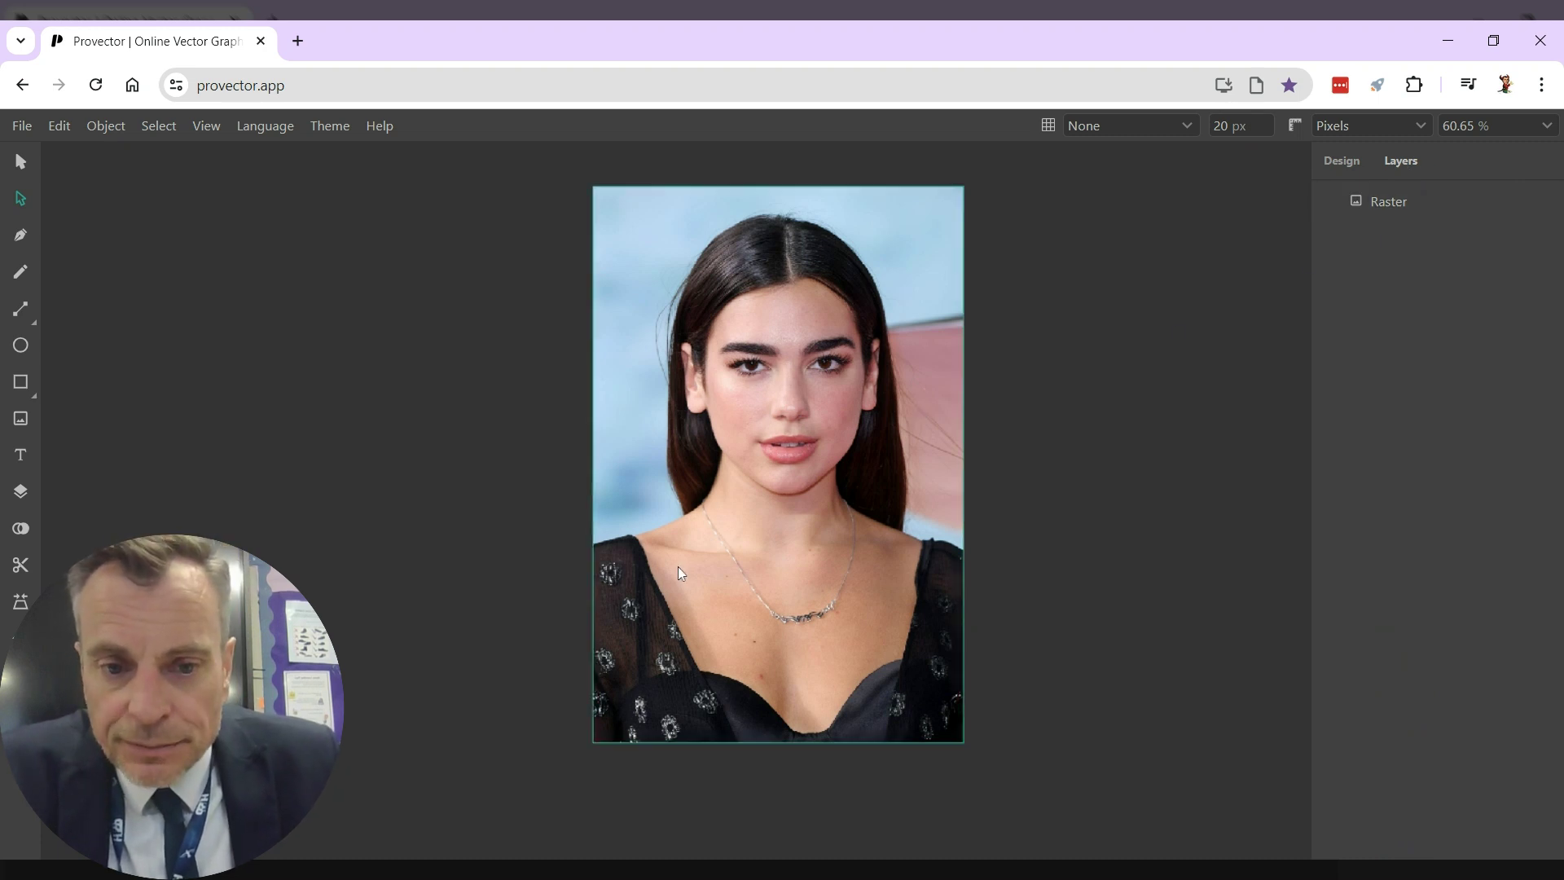
mouse_move(1417, 209)
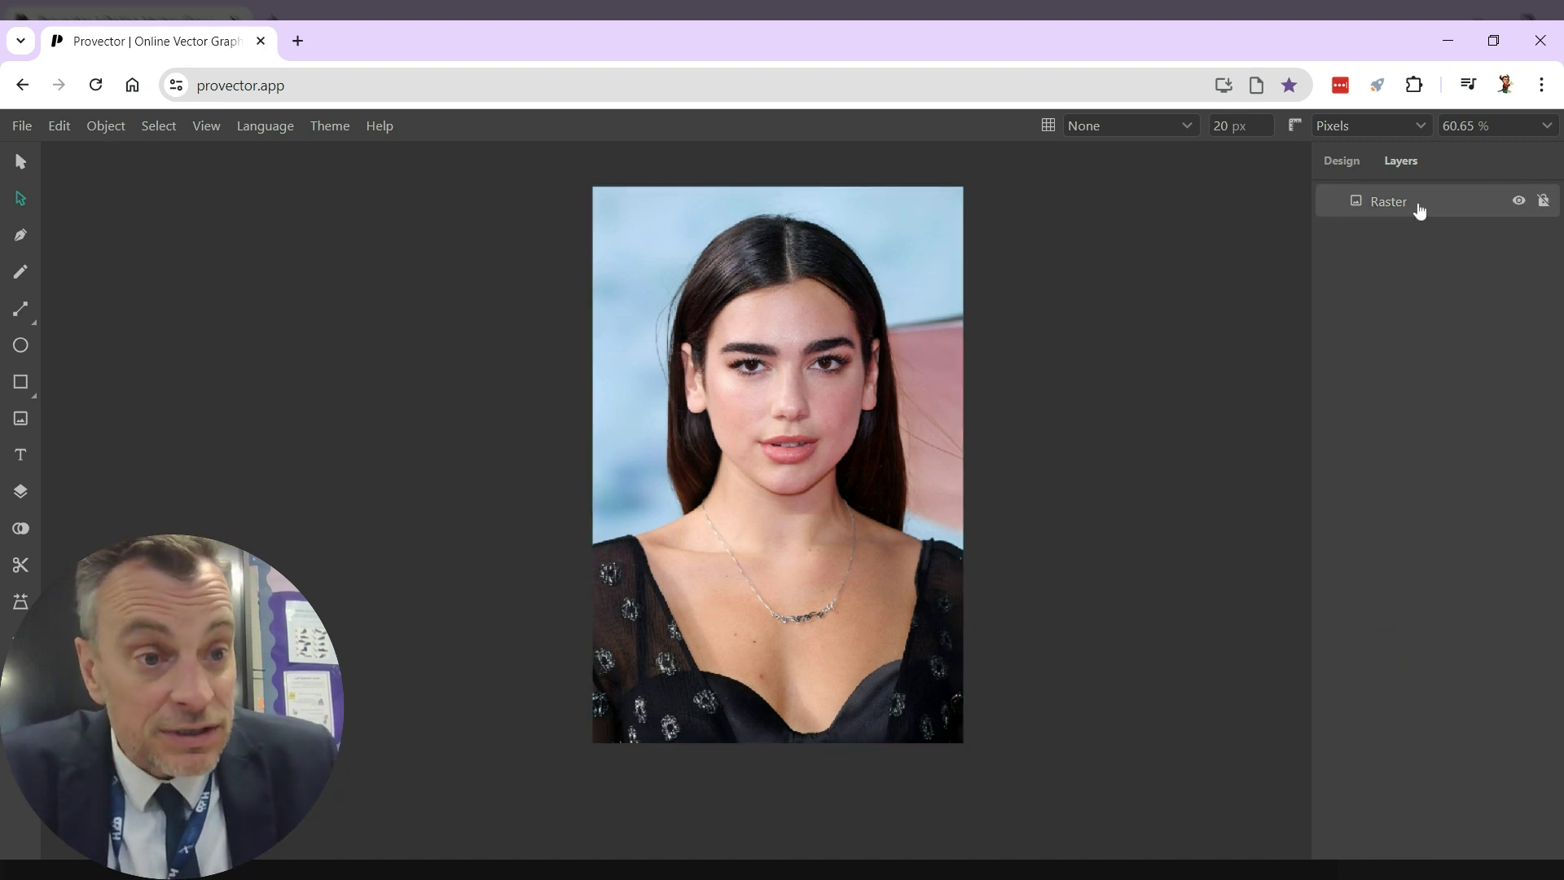
left_click(1544, 202)
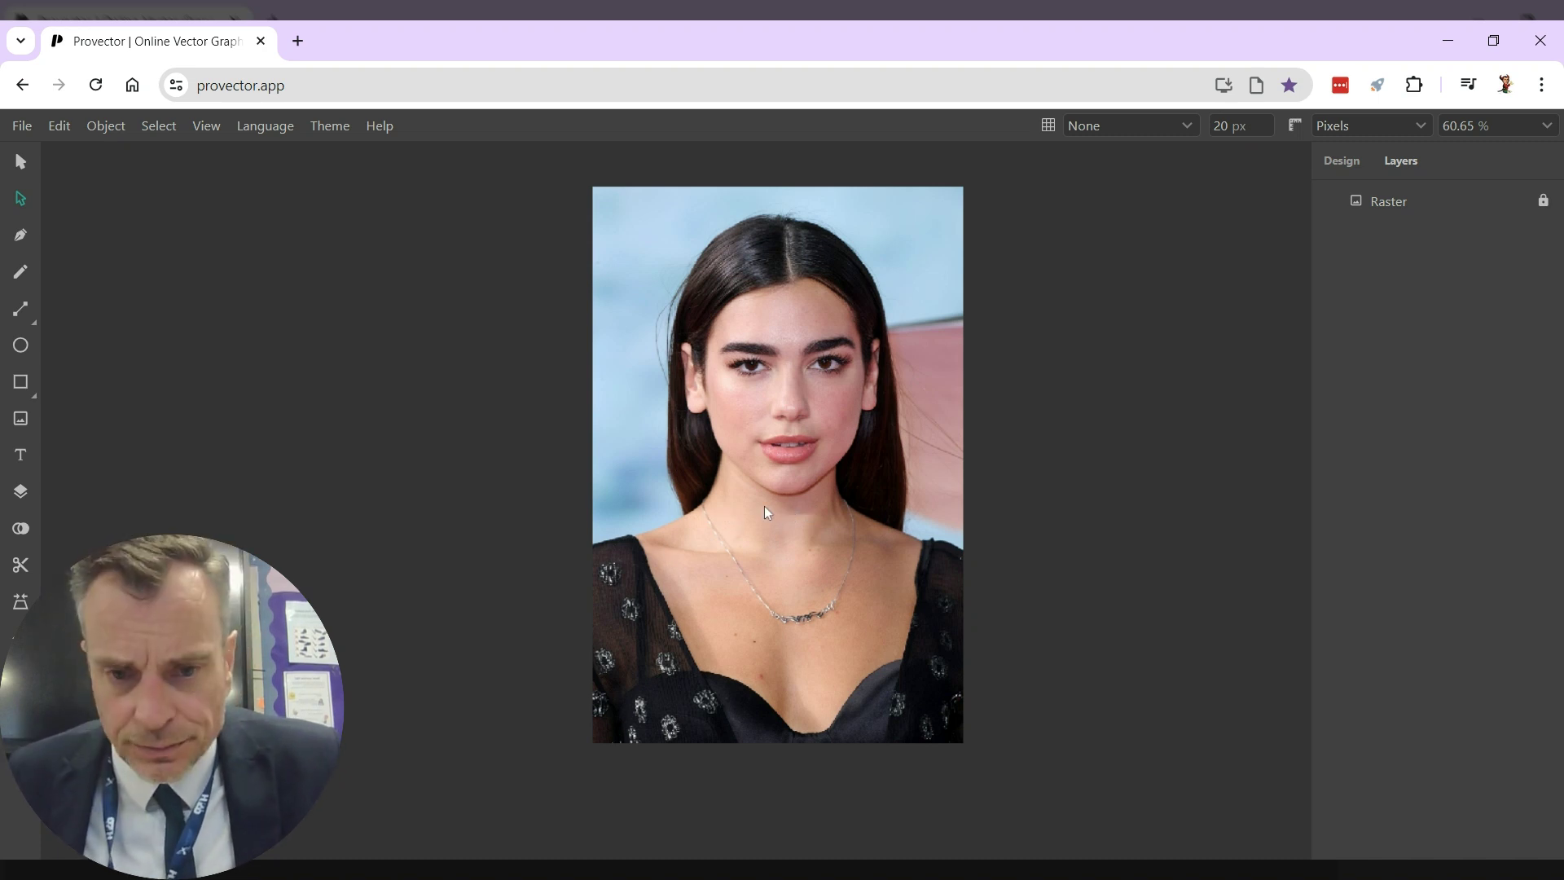
- Zoom in and pan until the photo's neck and dress neckline fill the view
scroll(709, 562, "up", 2)
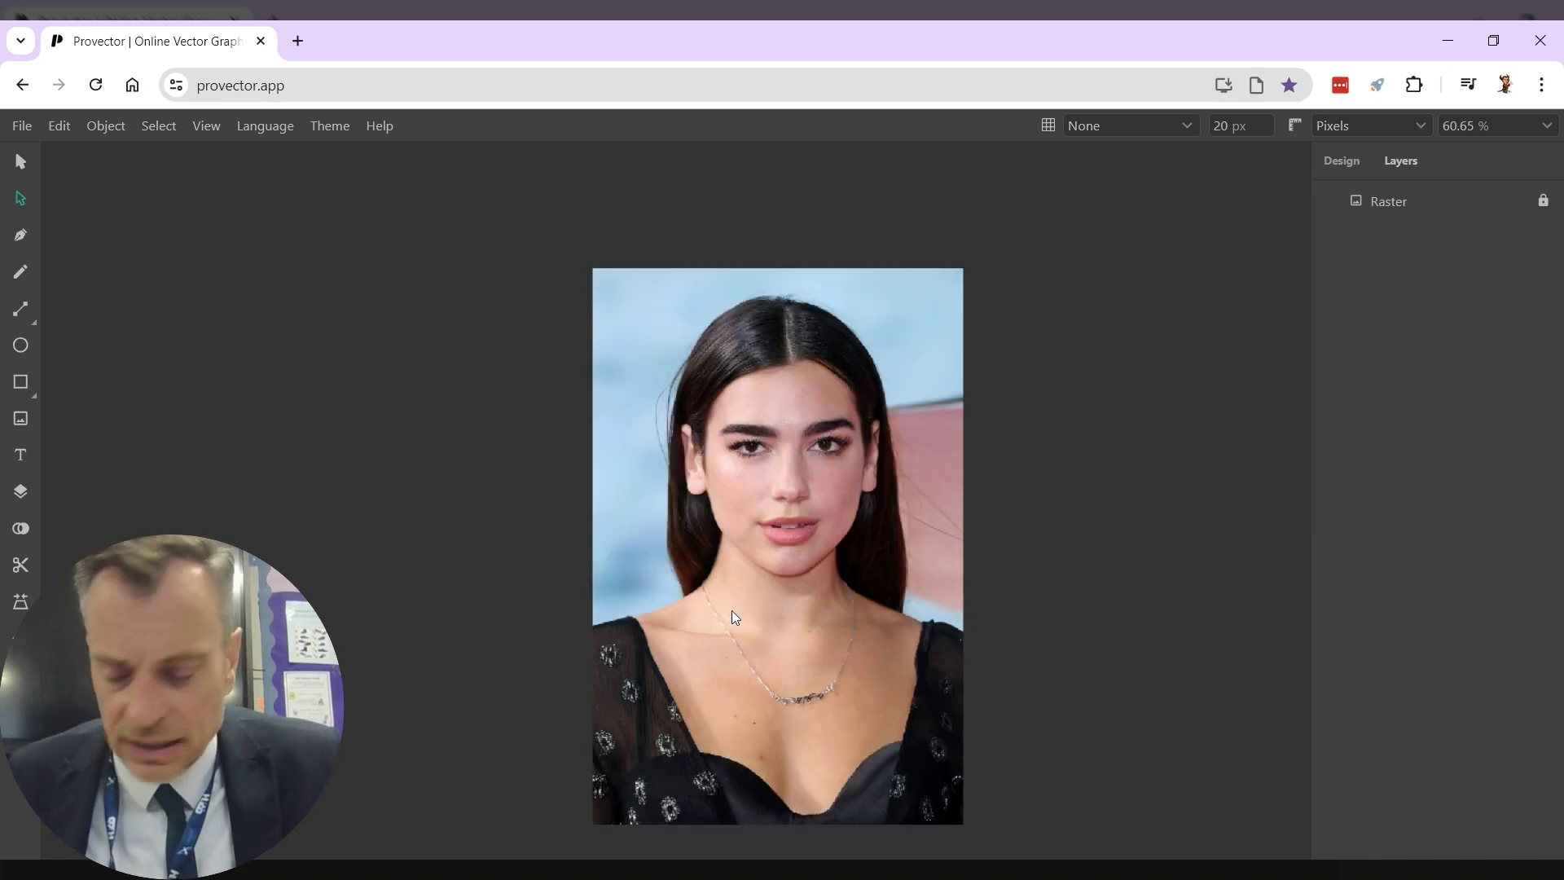
scroll(738, 619, "up", 2)
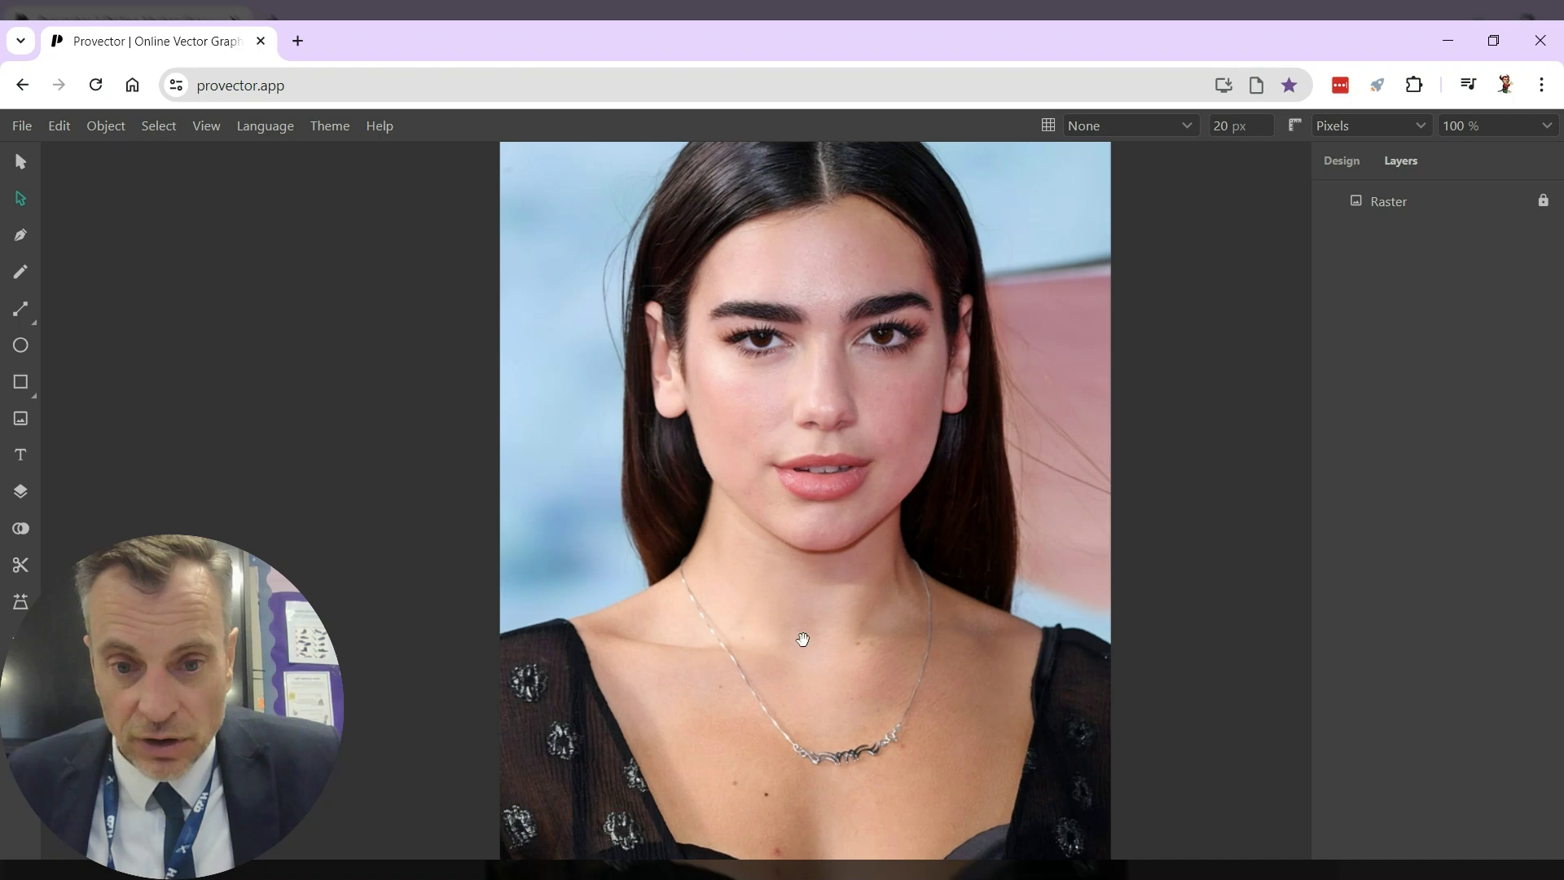
left_click_drag(754, 538, 674, 386)
- Set the Pen path's stroke to none and place its first anchor on the dress's left shoulder
left_click(20, 234)
left_click(1344, 163)
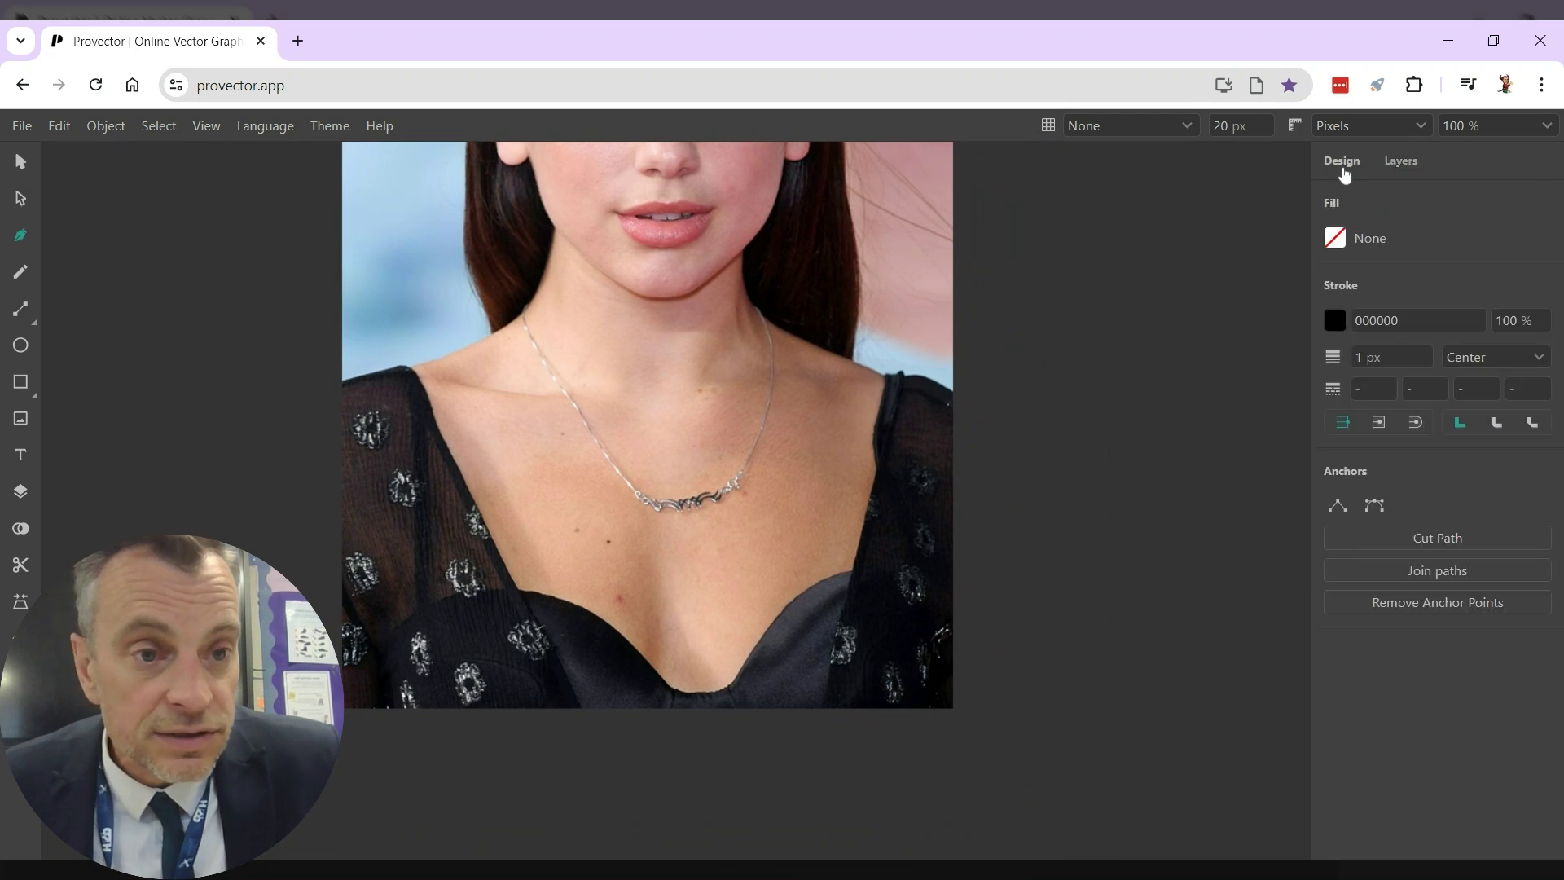
left_click(1340, 324)
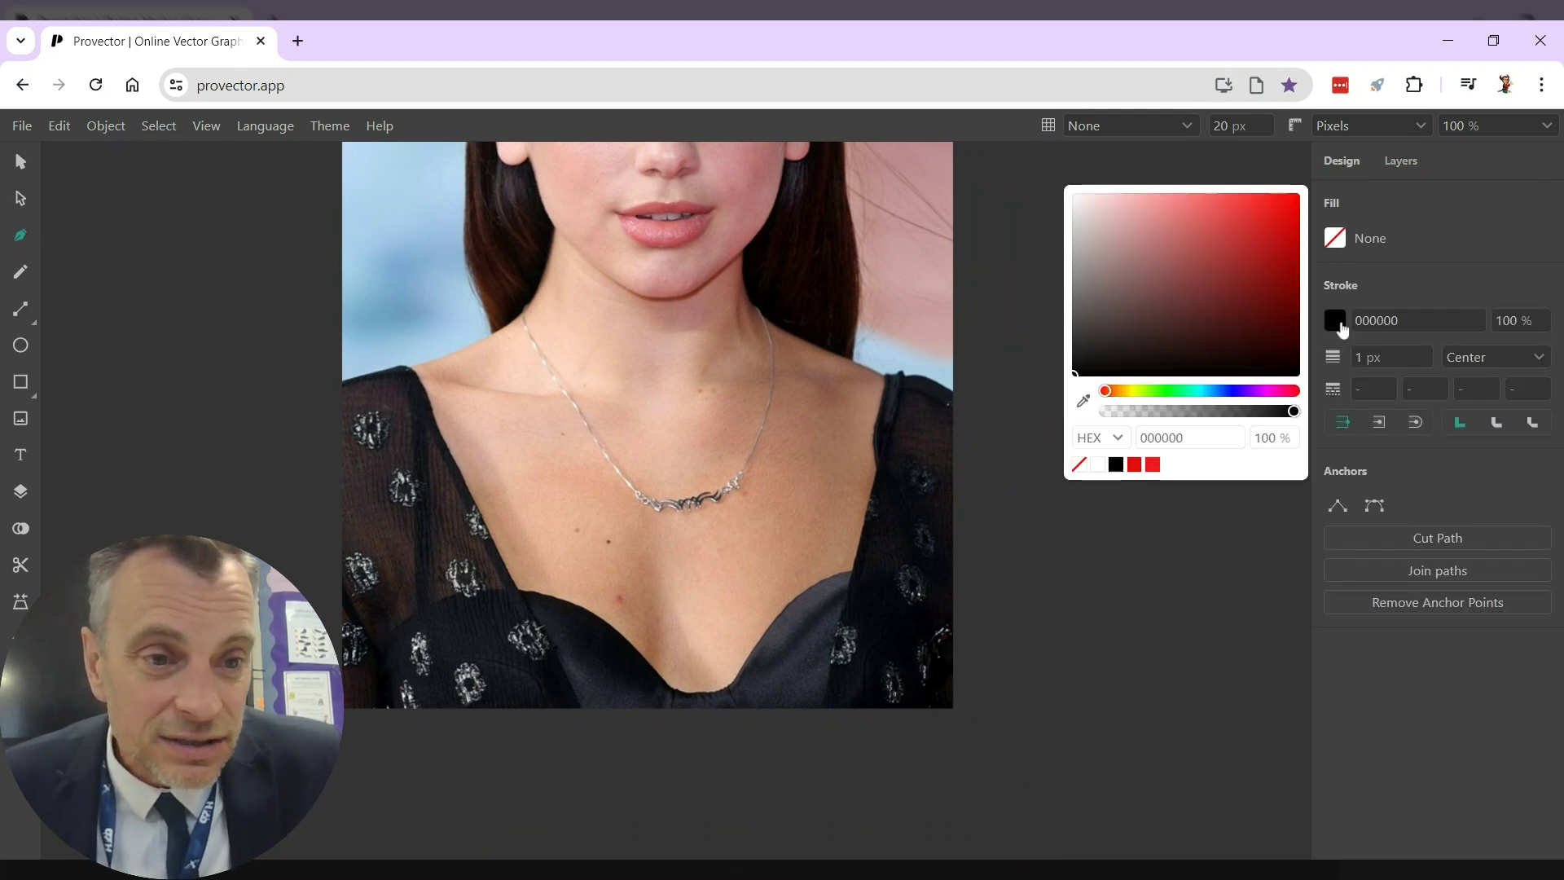
left_click(1079, 464)
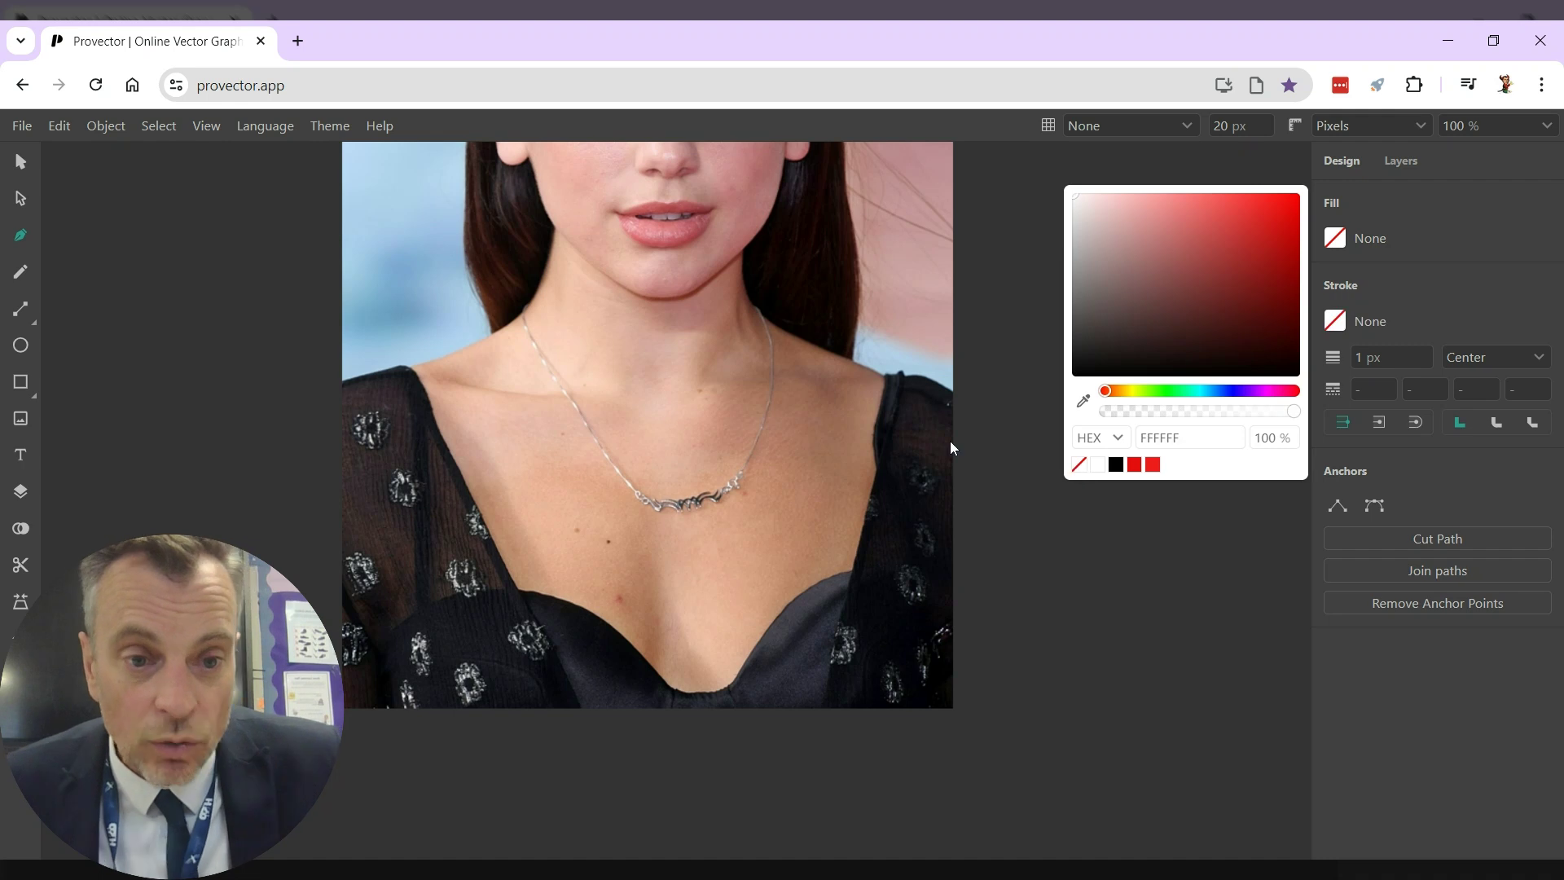
left_click(374, 378)
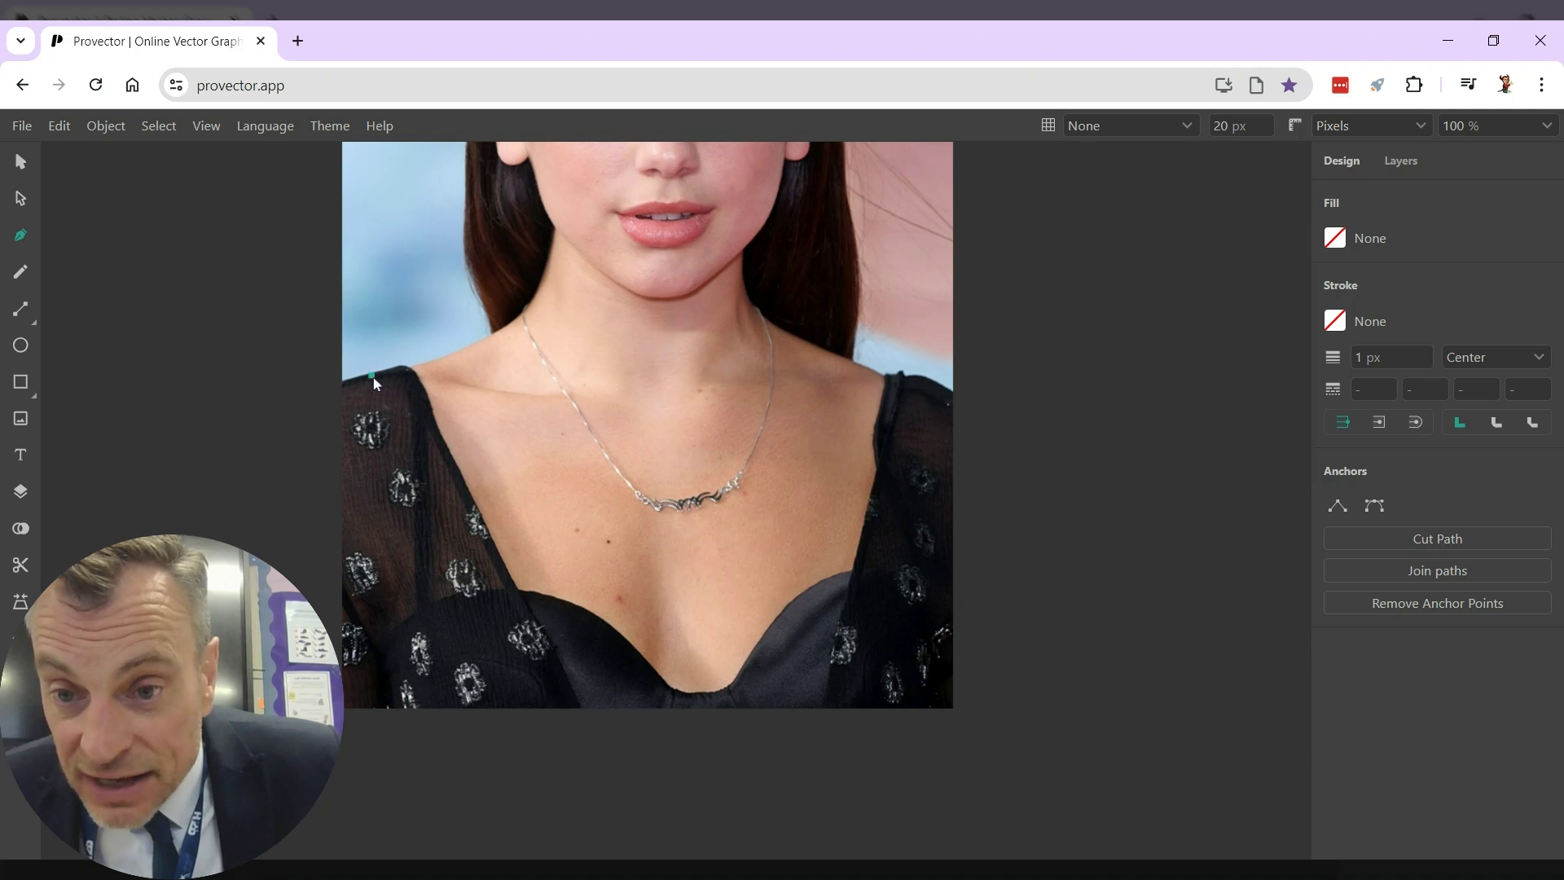
- Add anchors down the dress's left side, along the neckline and up to the right shoulder
left_click(449, 580)
left_click(501, 679)
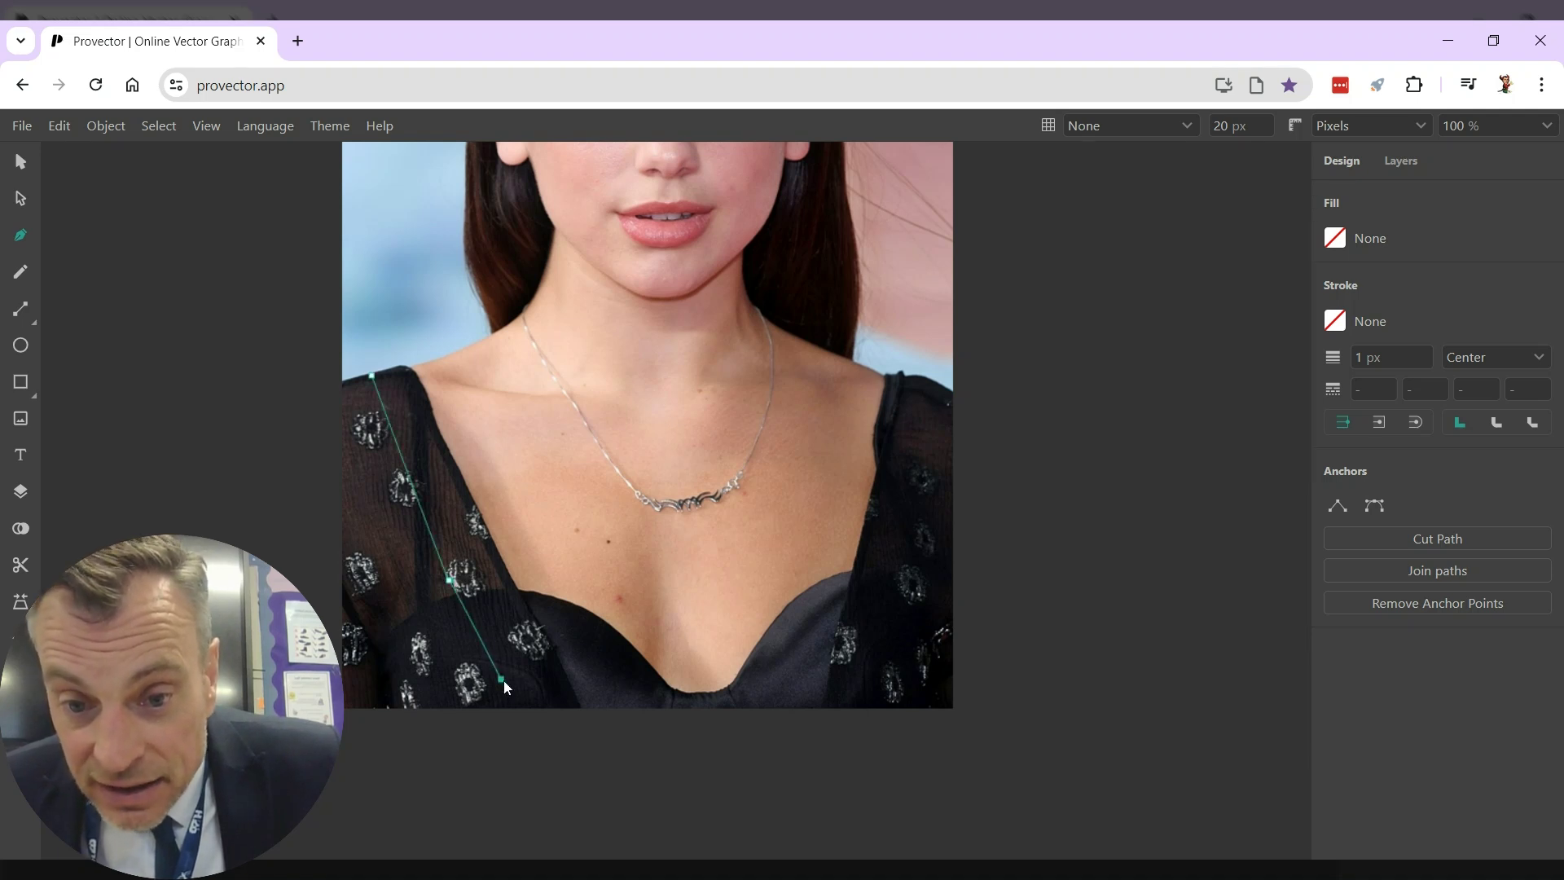
left_click(701, 701)
left_click(821, 677)
left_click(909, 562)
left_click(903, 395)
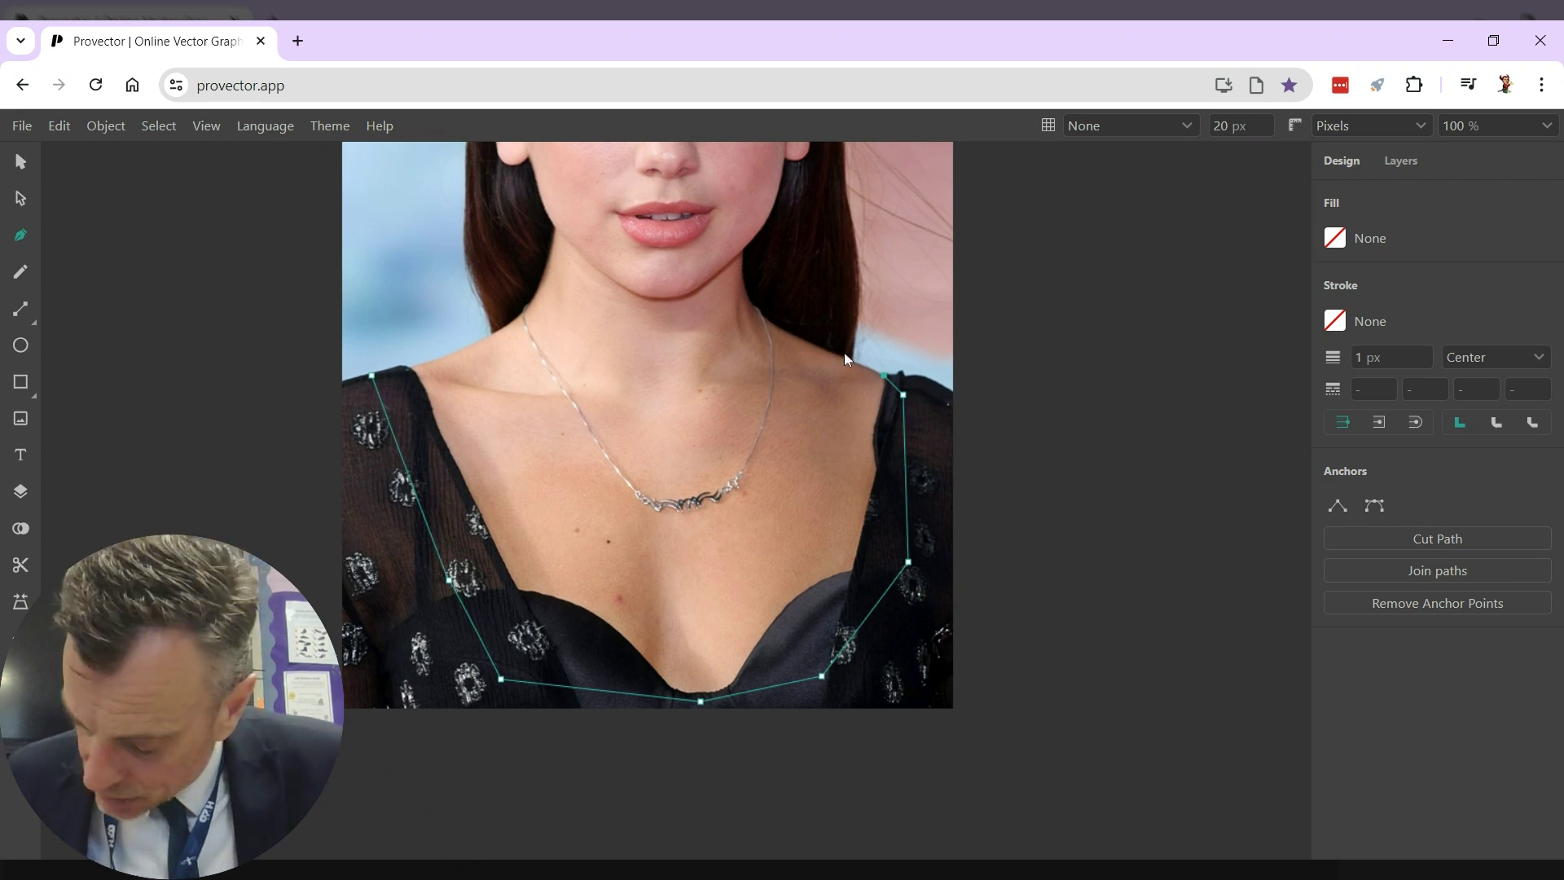
- Zoom in and add anchors from the shoulder-hair junction along the hair edge
scroll(877, 355, "up", 10)
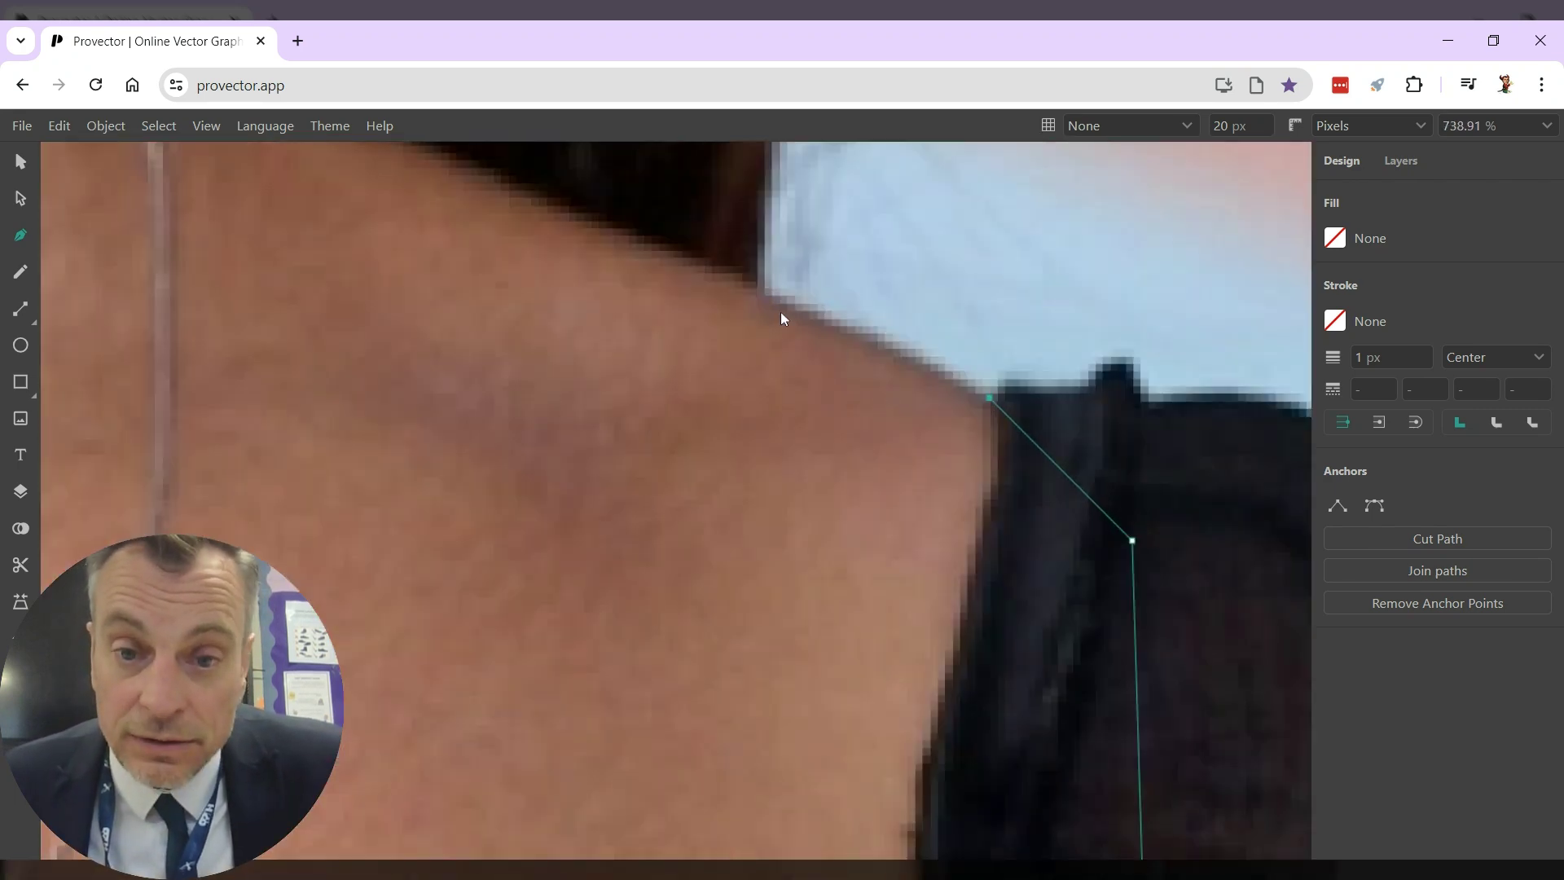
left_click_drag(783, 321, 897, 603)
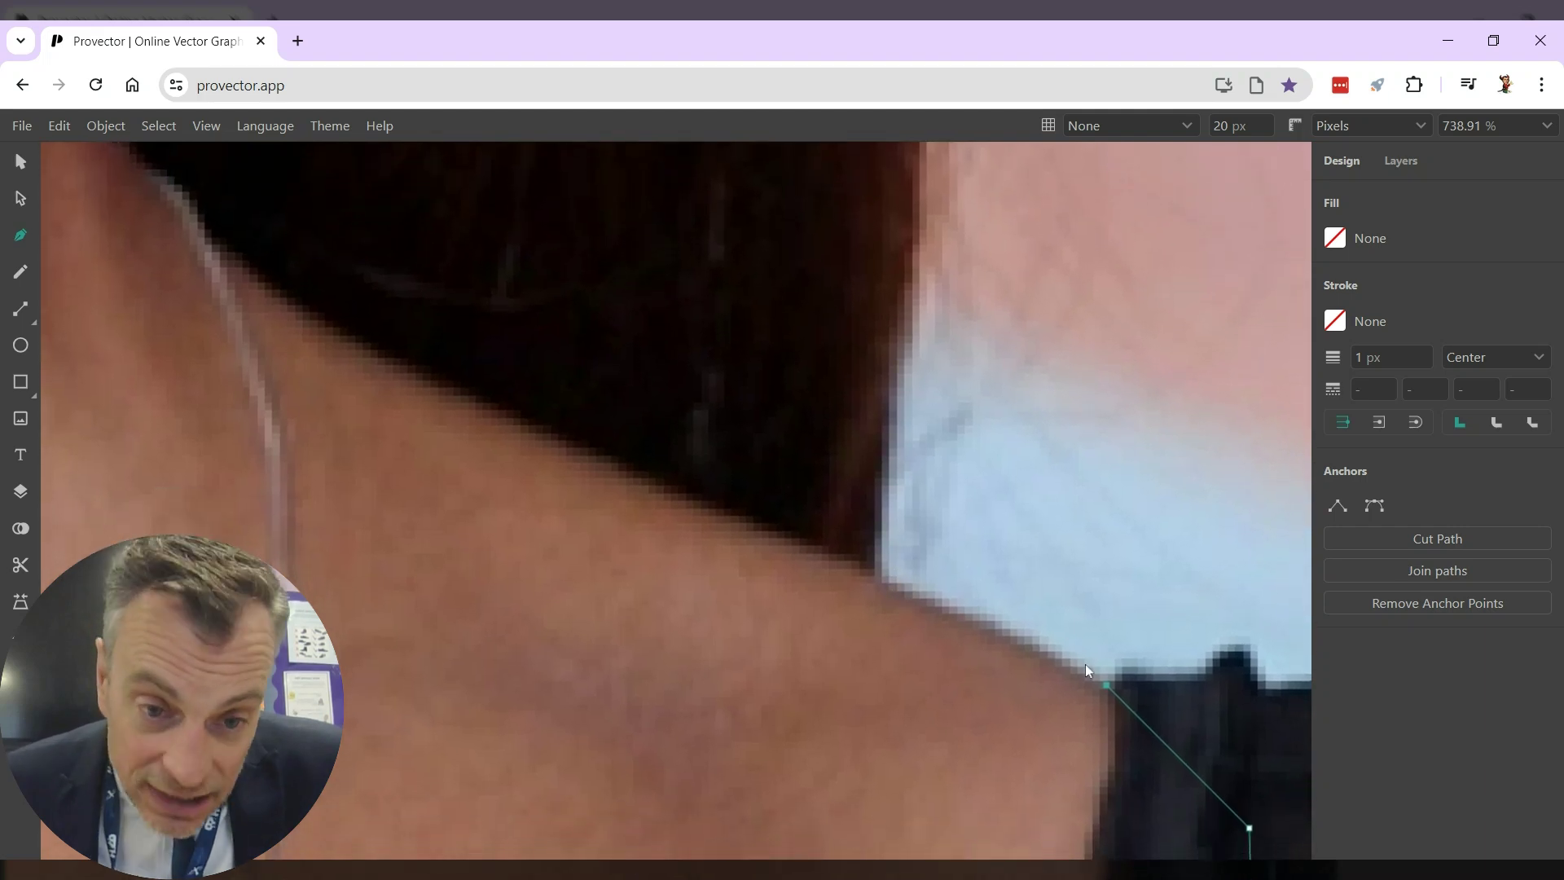
left_click(890, 586)
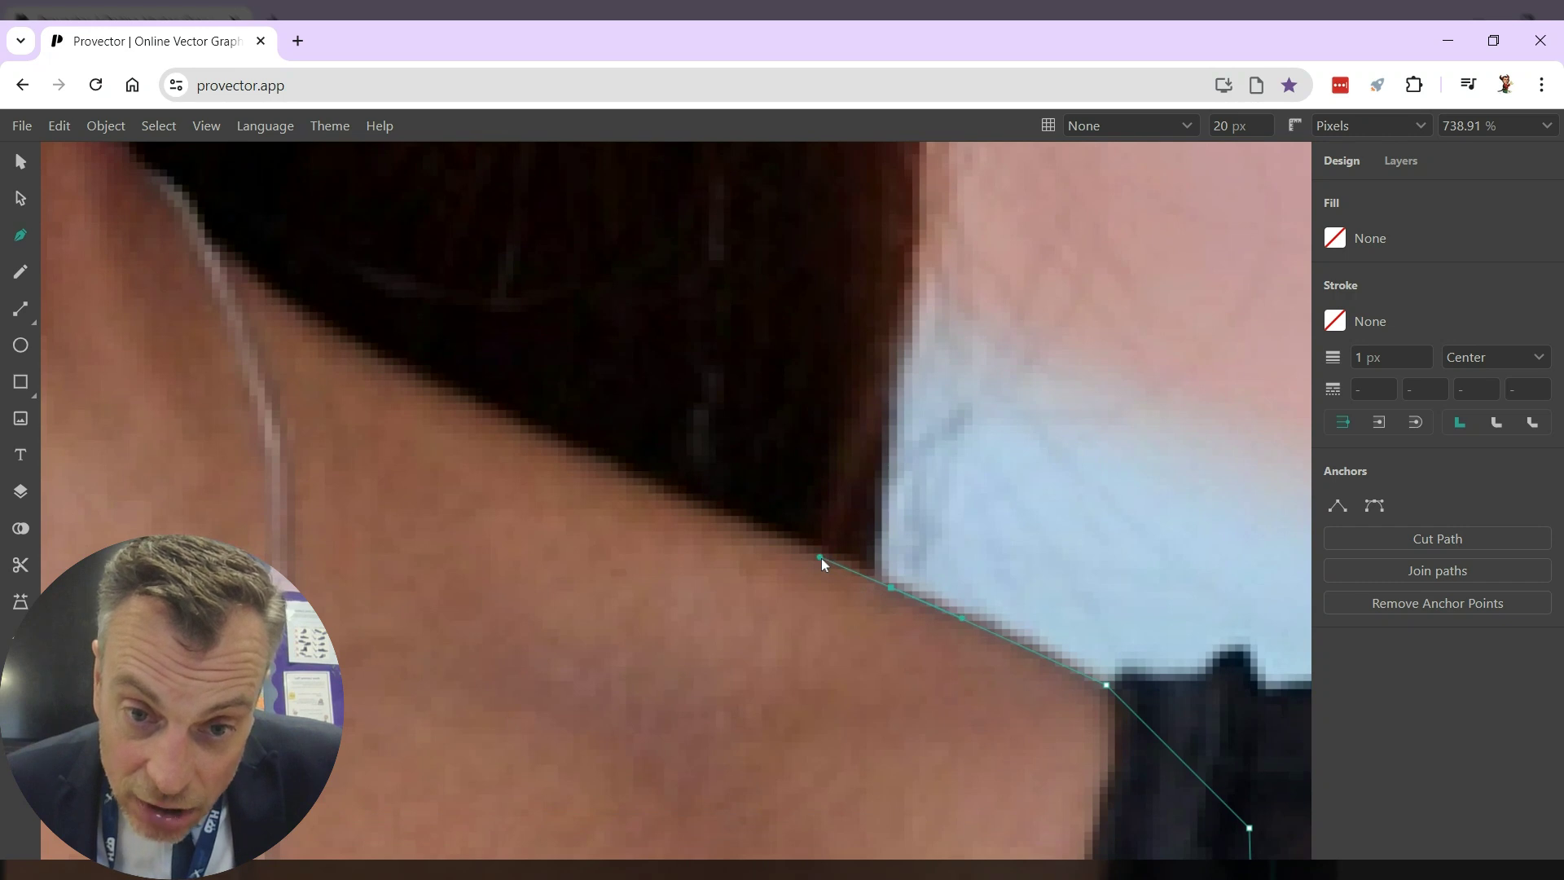
left_click(585, 449)
left_click(525, 426)
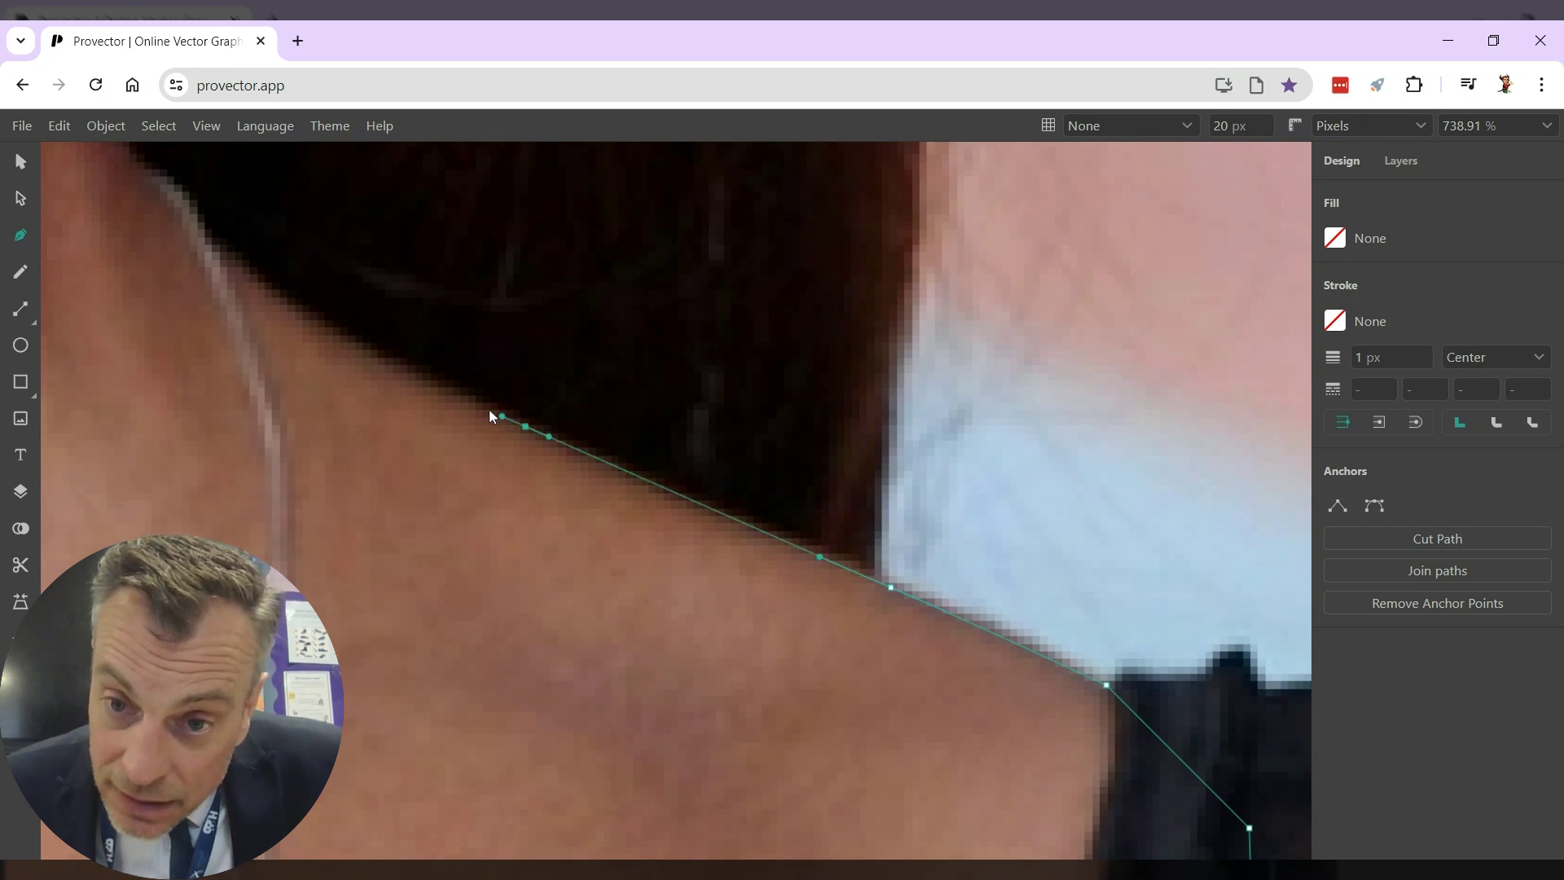
left_click(465, 403)
left_click(359, 345)
left_click(321, 322)
left_click(281, 300)
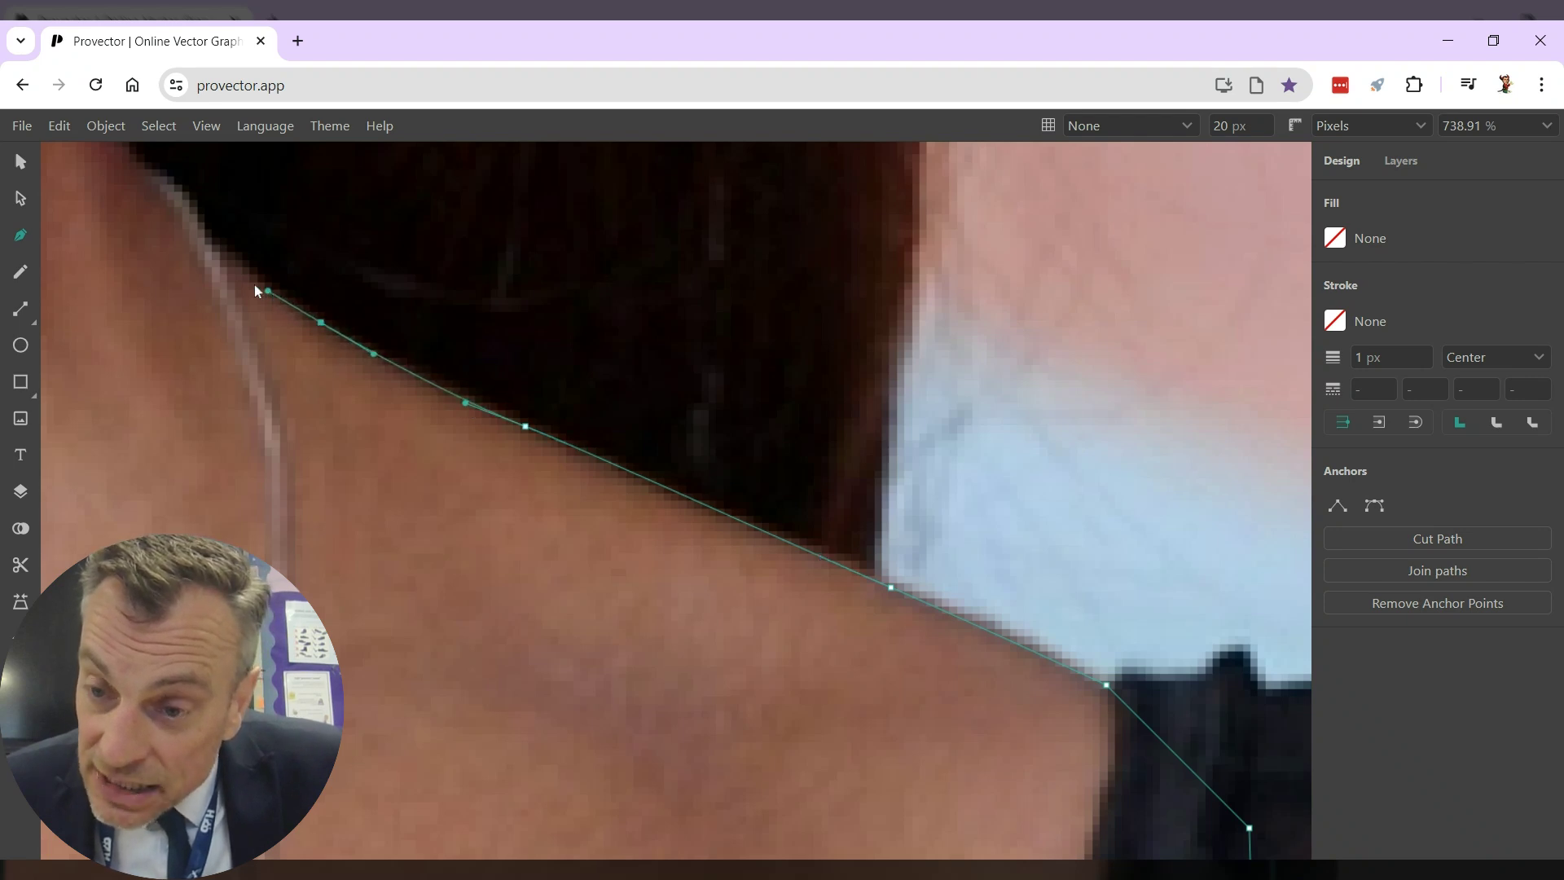
- Add curved anchors up the neck's right edge to the jaw
left_click_drag(217, 304, 790, 630)
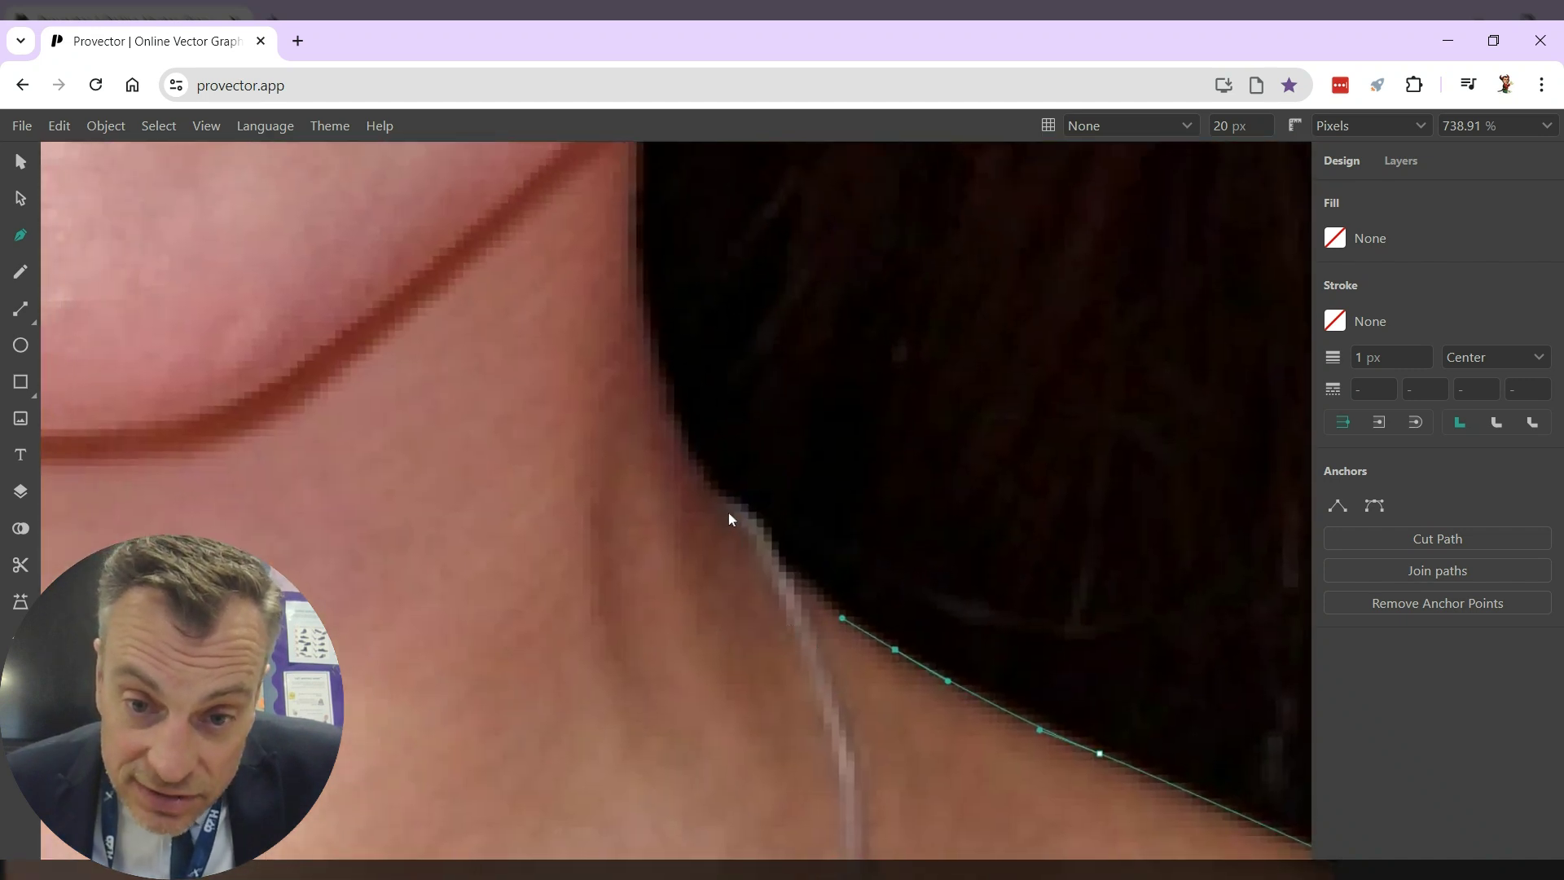
left_click_drag(726, 511, 694, 466)
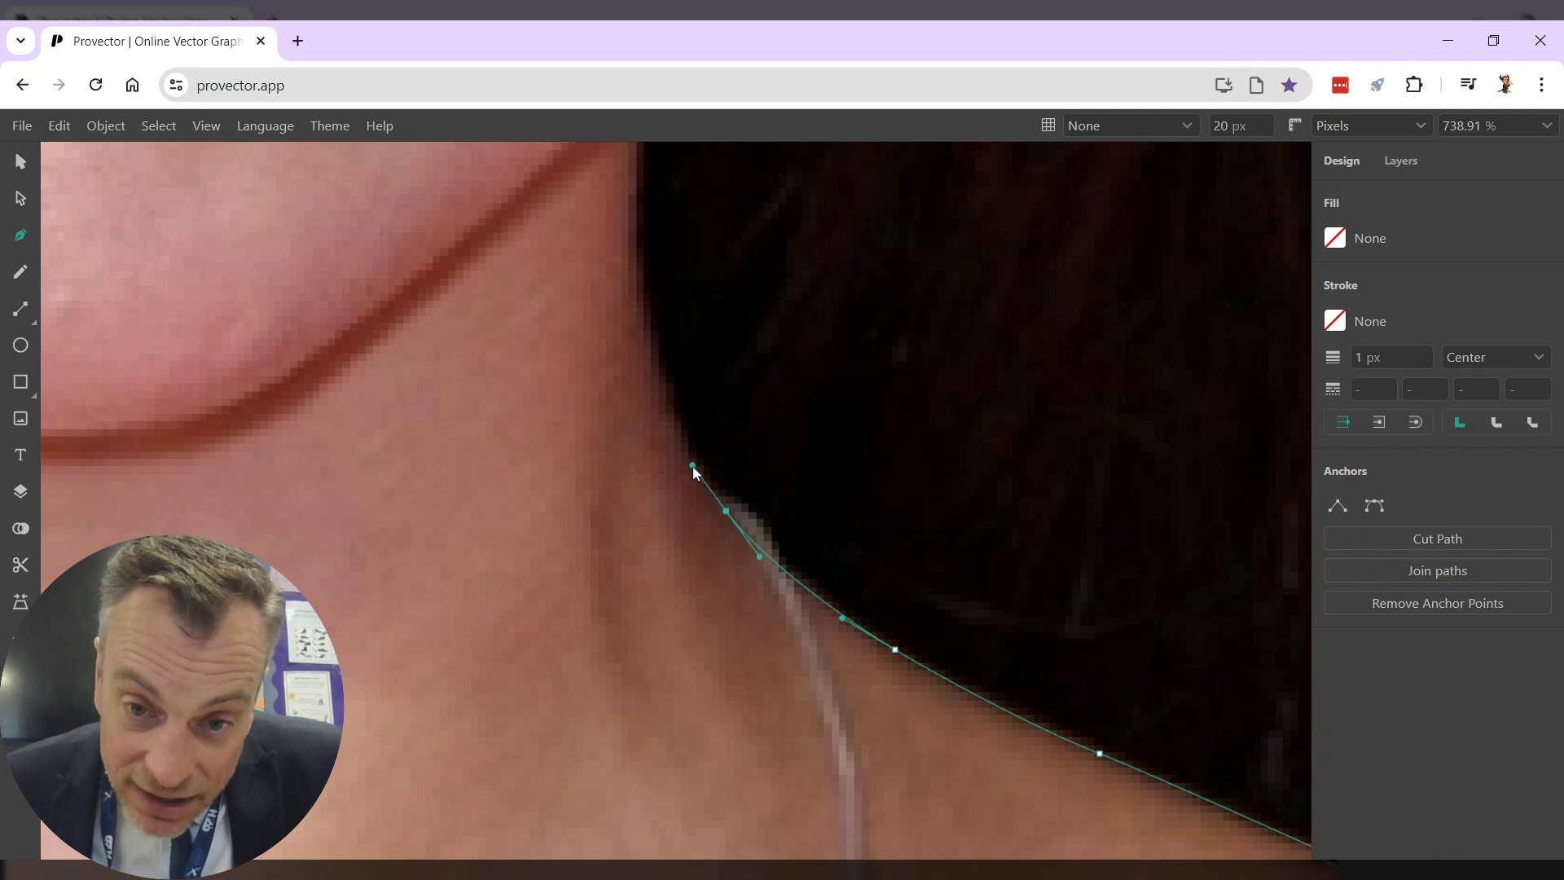
left_click_drag(643, 294, 639, 218)
left_click_drag(740, 363, 910, 646)
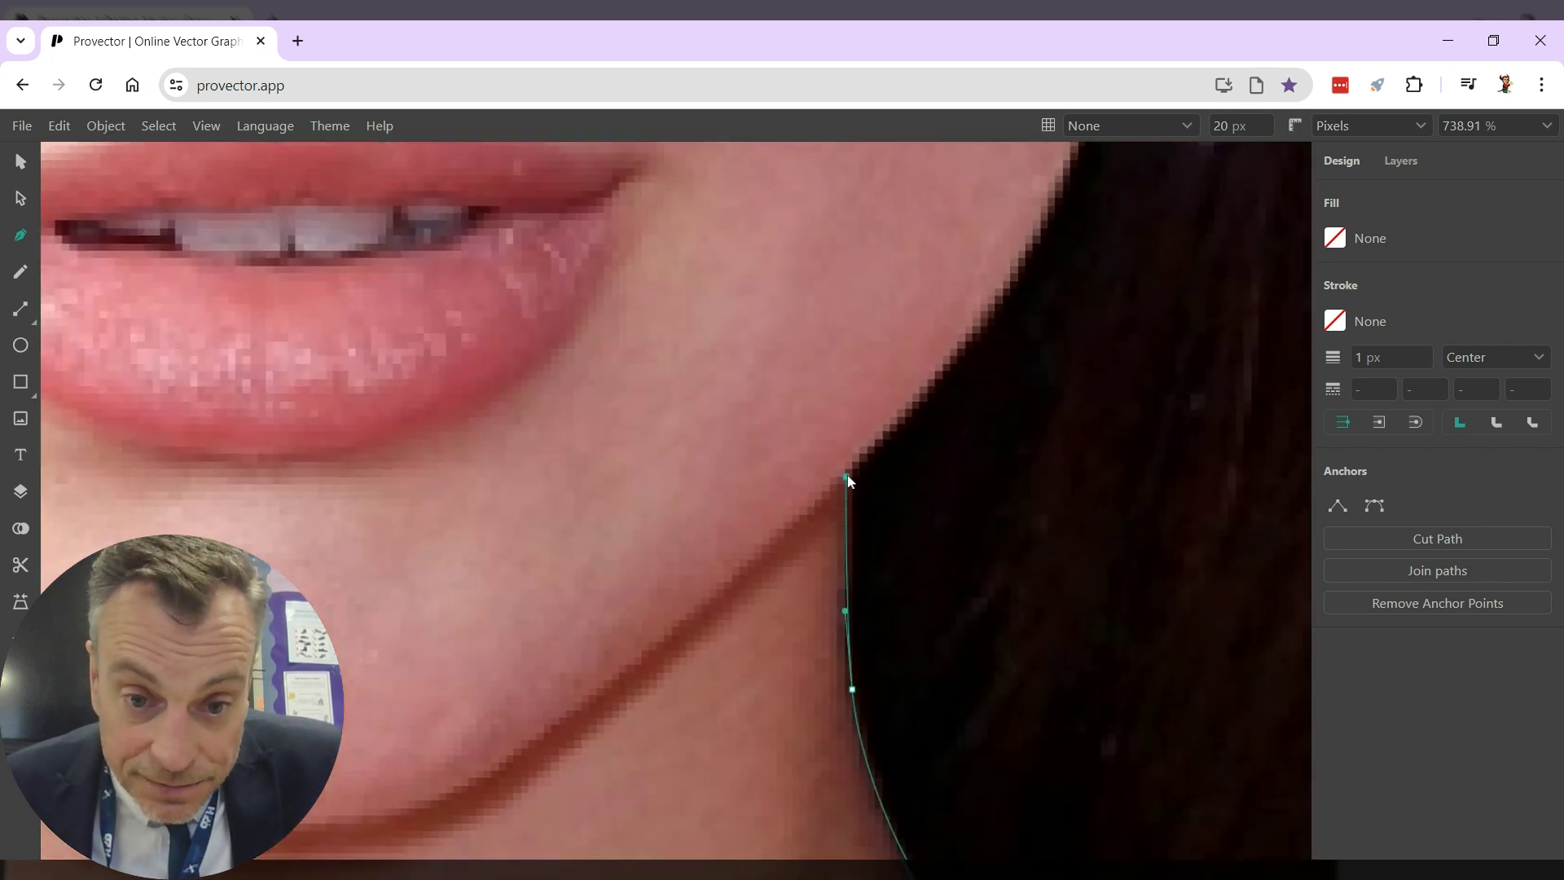
left_click_drag(848, 476, 851, 451)
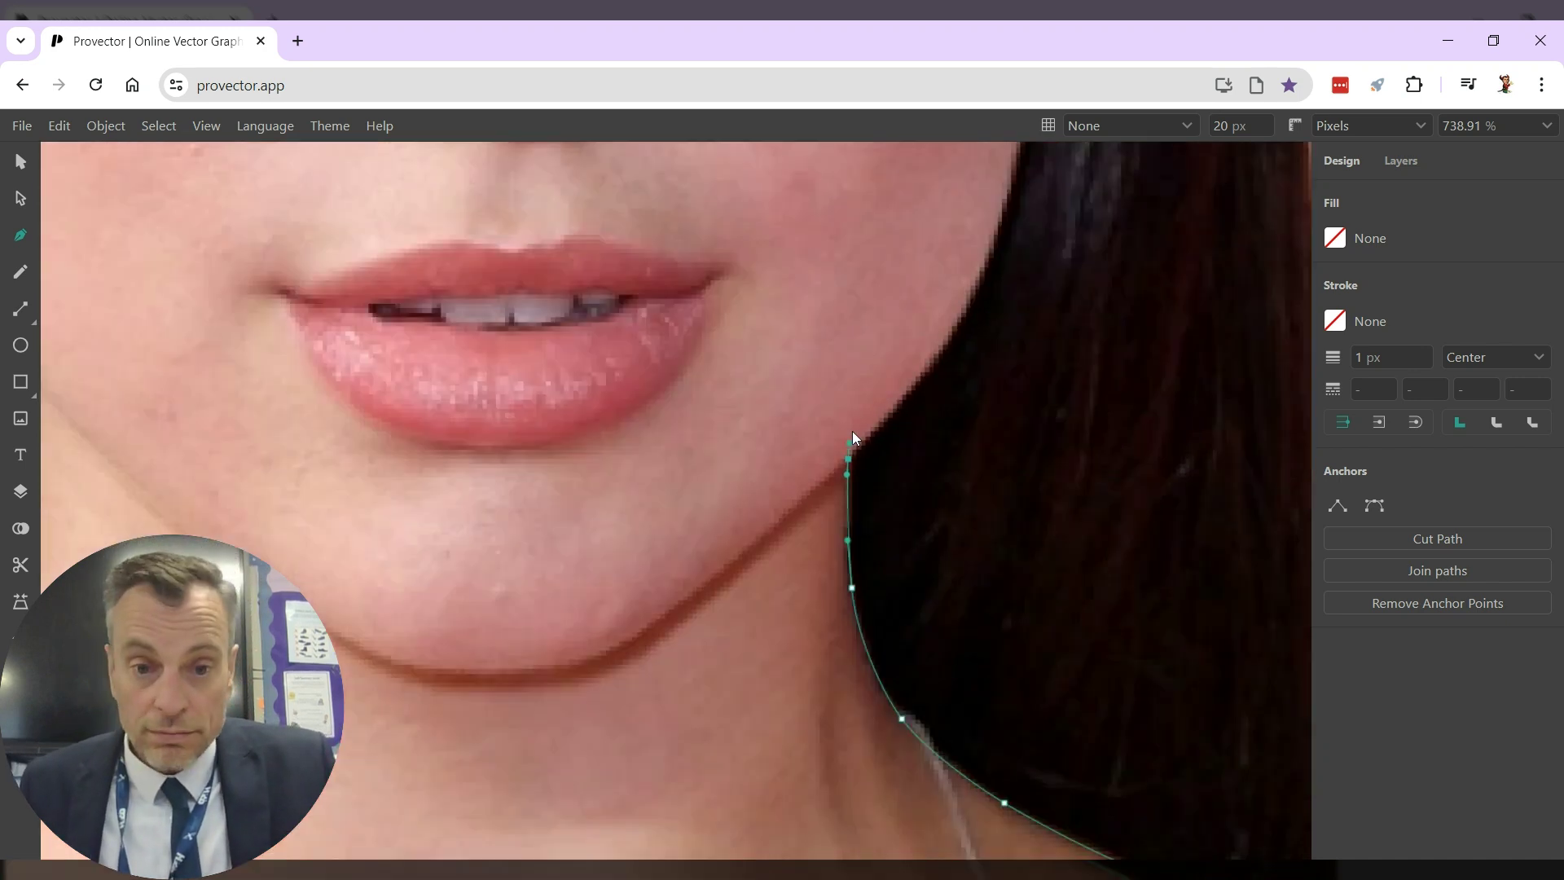
scroll(852, 431, "down", 5)
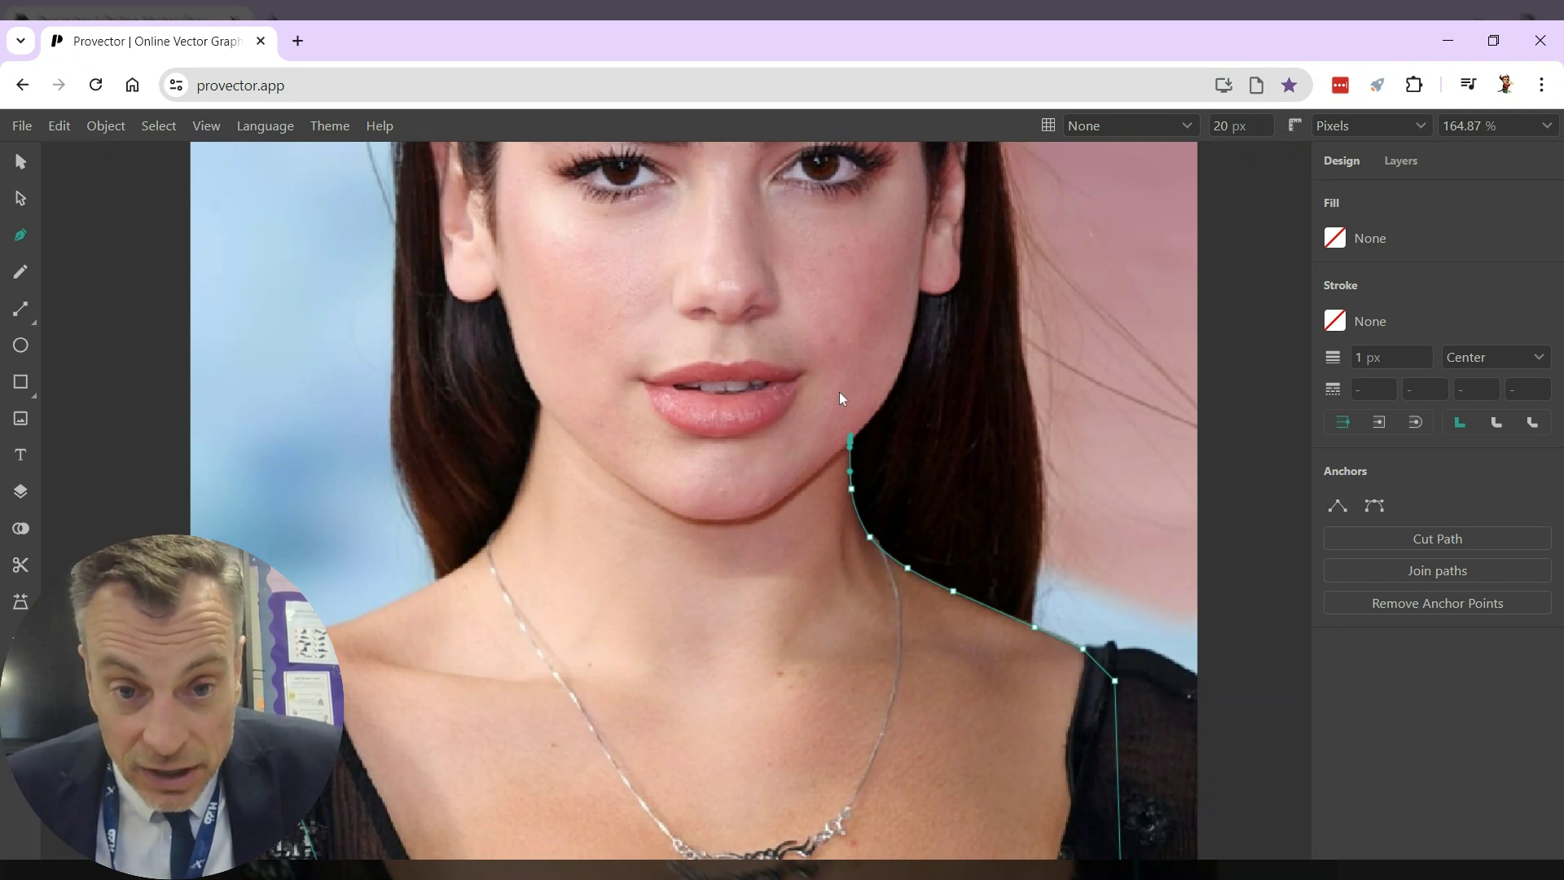
- Add anchors across the face above the lips to the left cheek
left_click(689, 345)
left_click(547, 348)
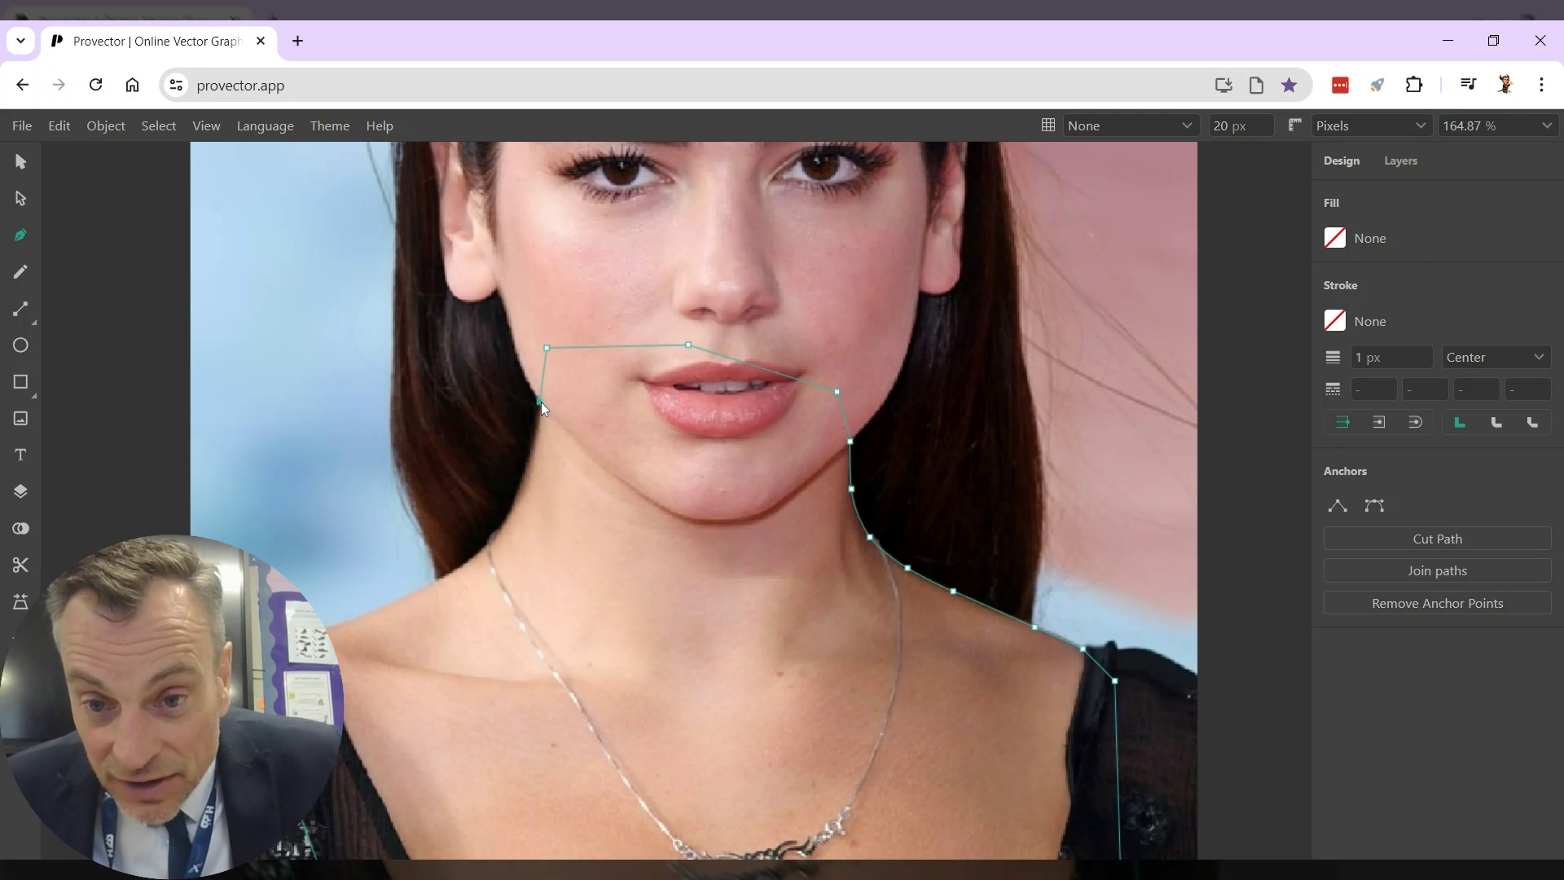
left_click_drag(549, 541, 785, 480)
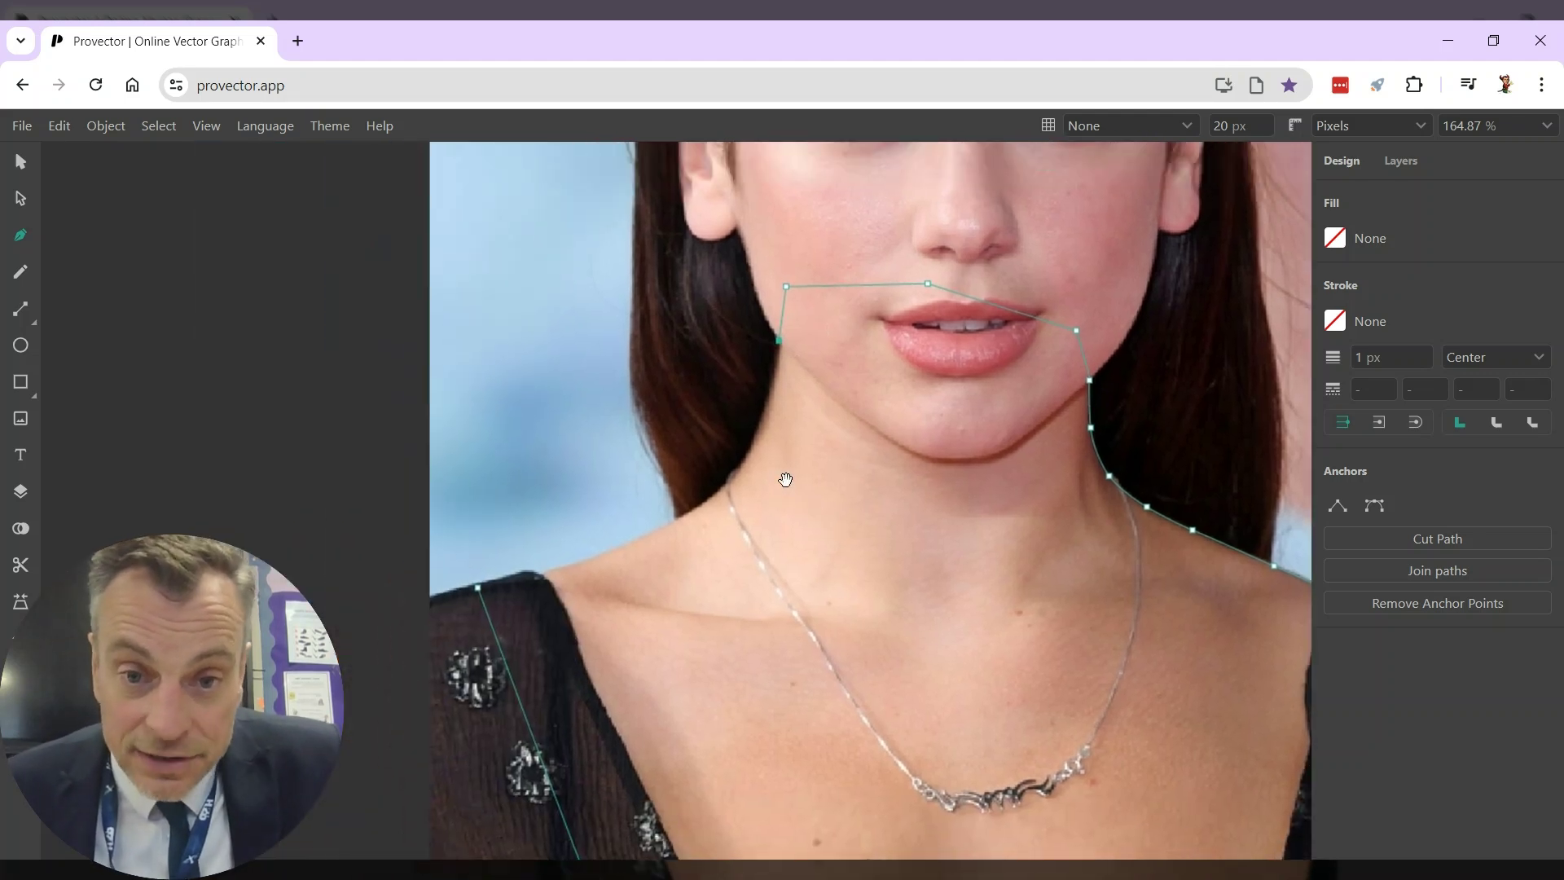
scroll(802, 376, "up", 8)
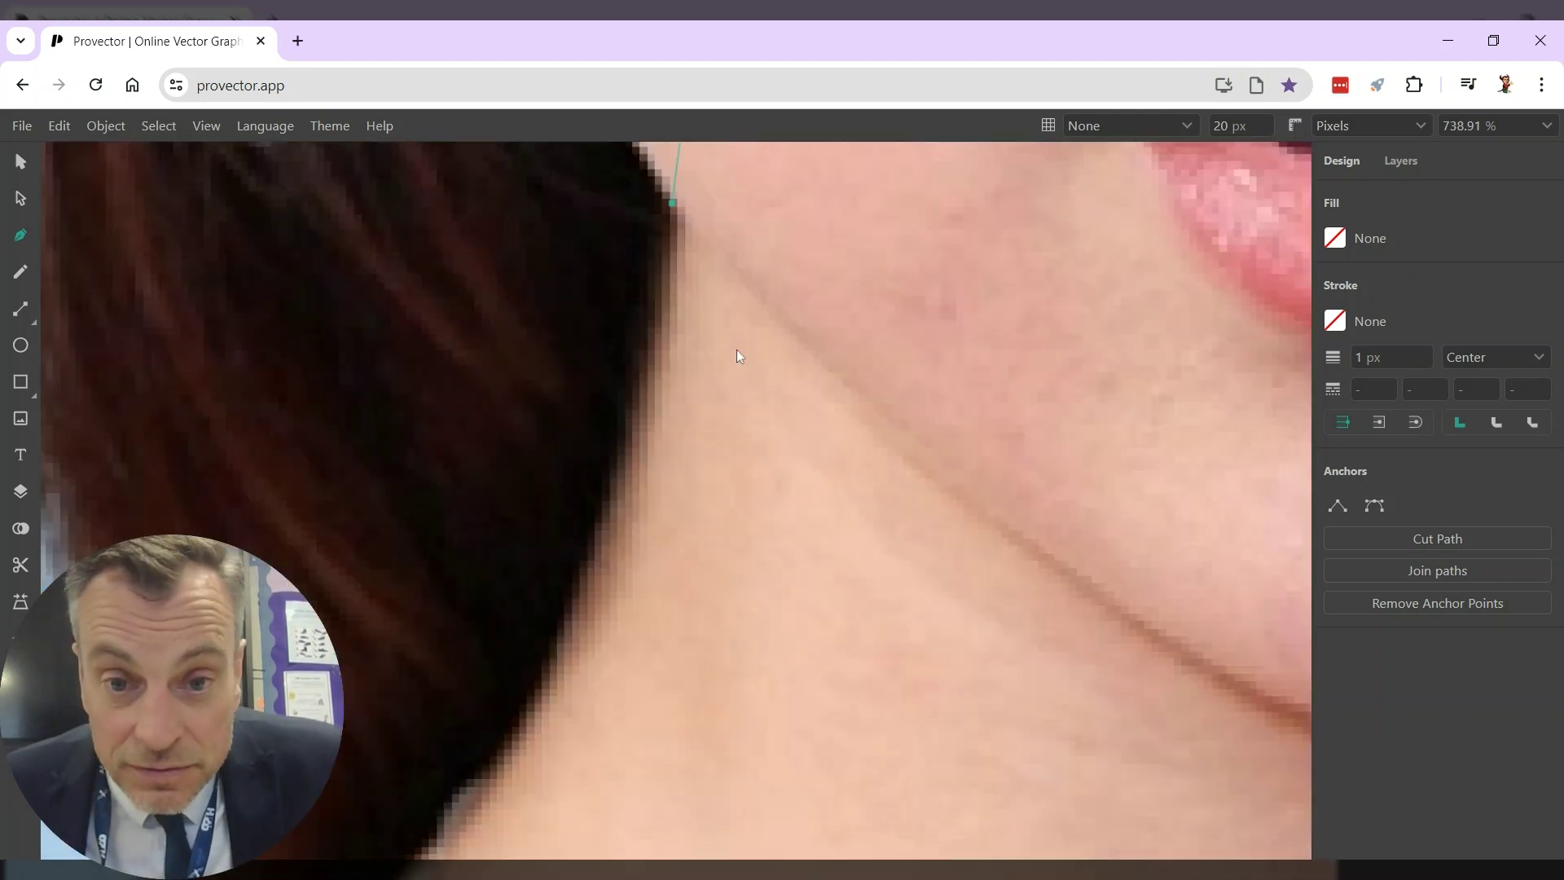
scroll(728, 326, "down", 5)
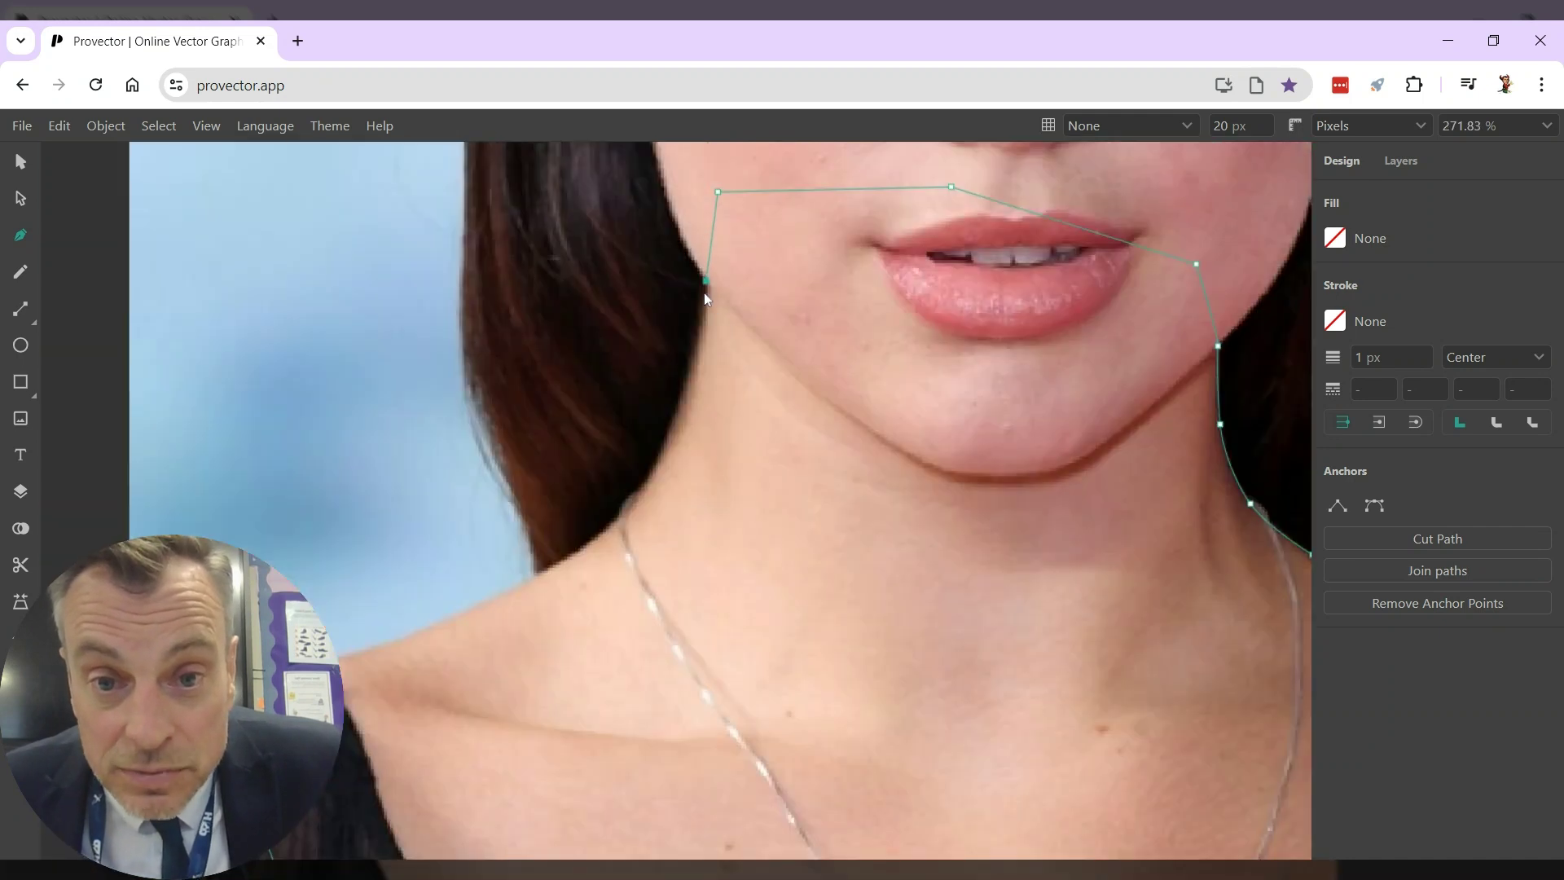
- Add curved anchors down the left jaw and neck, out along the left shoulder
left_click_drag(681, 393, 668, 435)
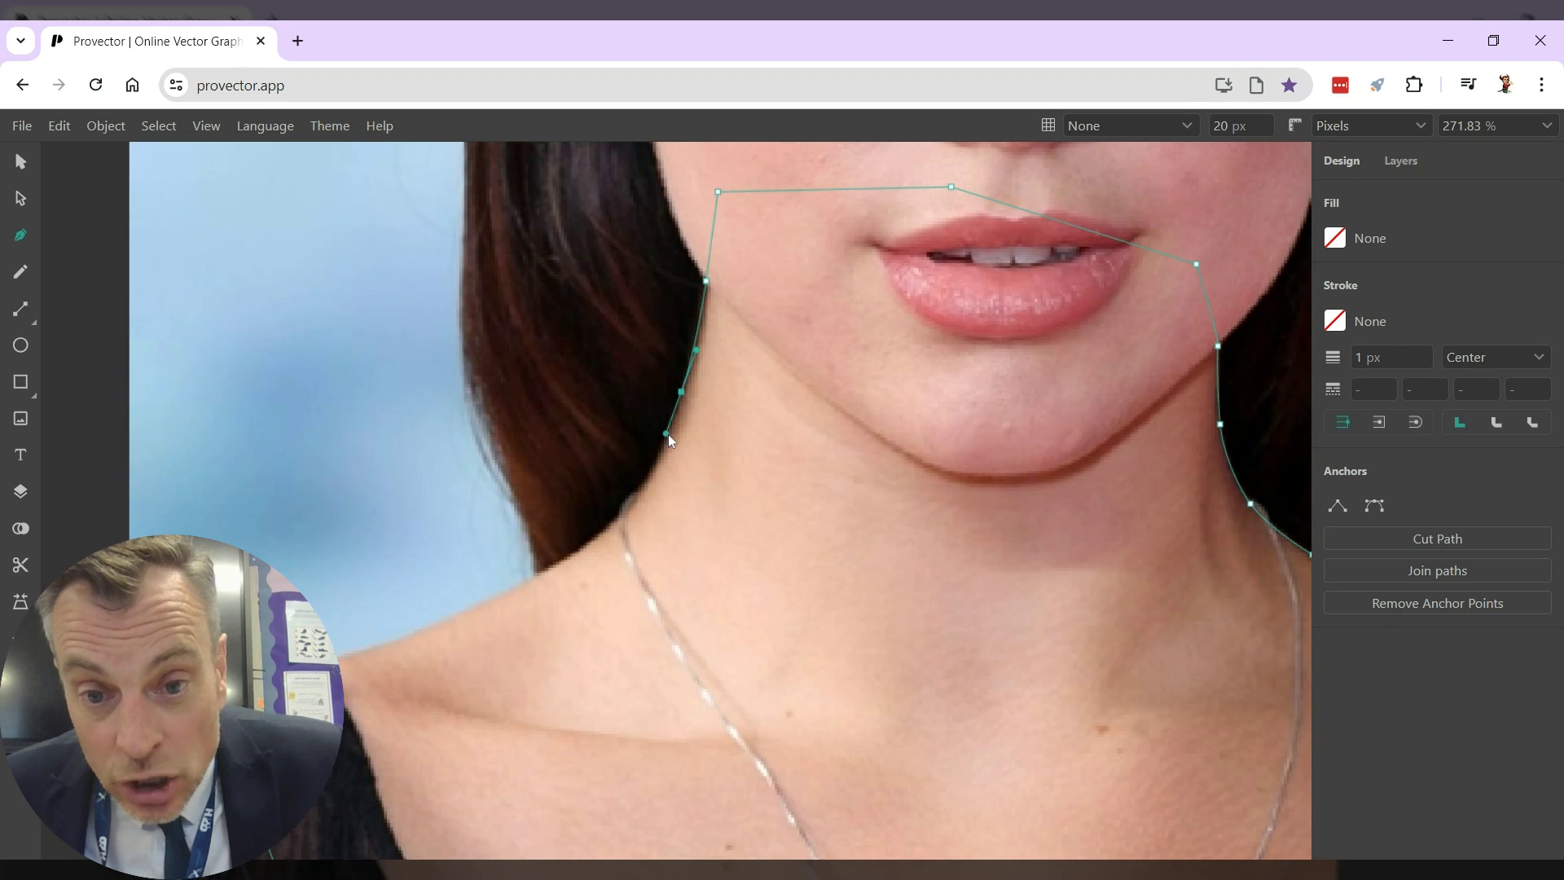
left_click_drag(609, 526, 562, 562)
left_click_drag(475, 606, 435, 628)
left_click(342, 659)
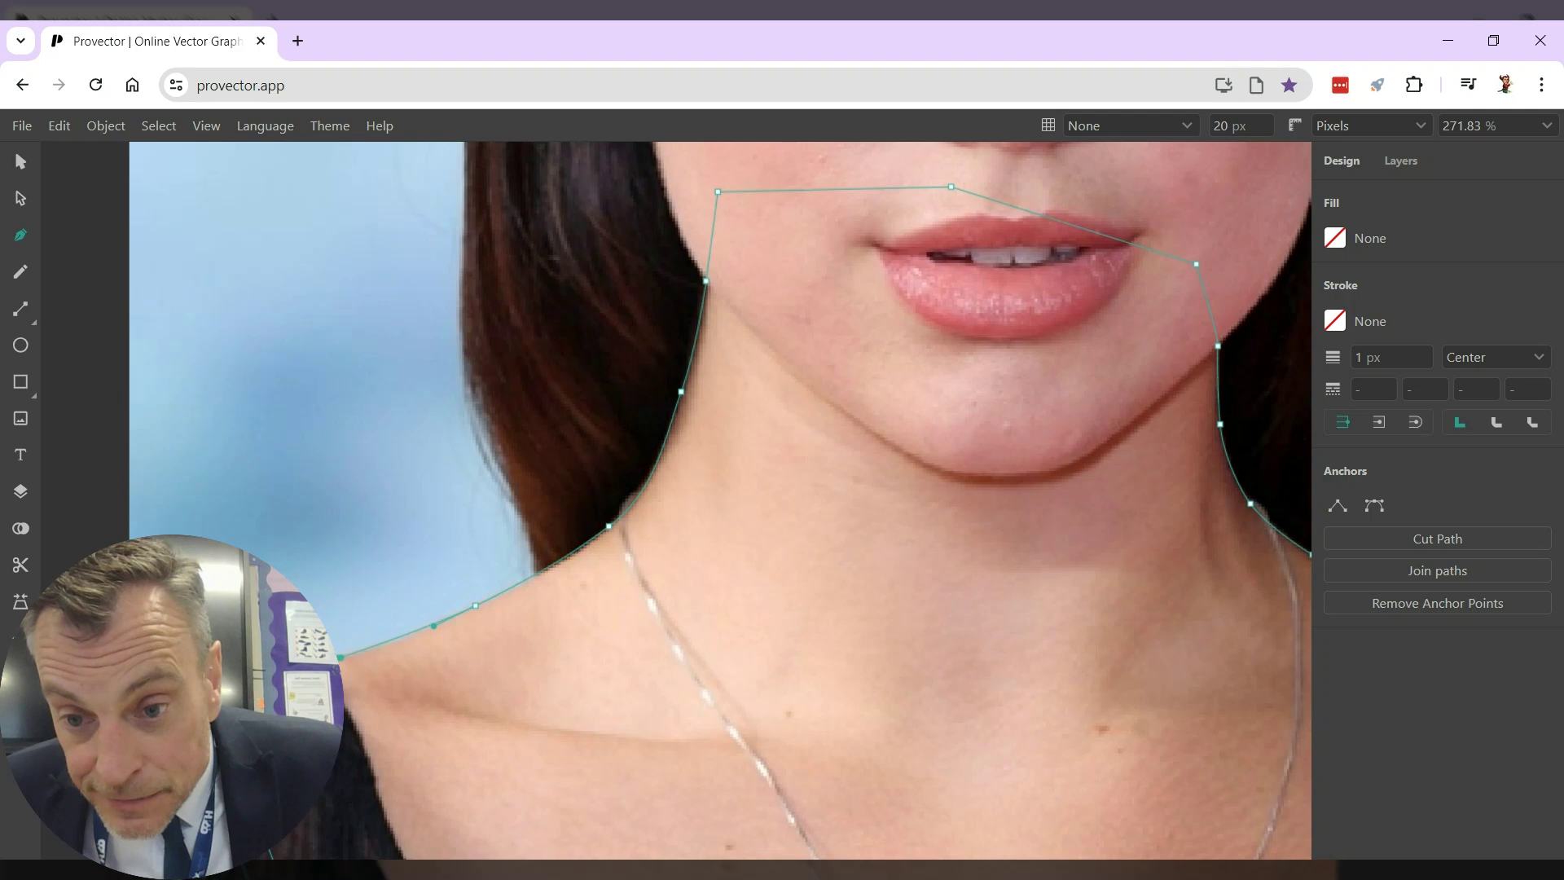
left_click_drag(315, 665, 300, 668)
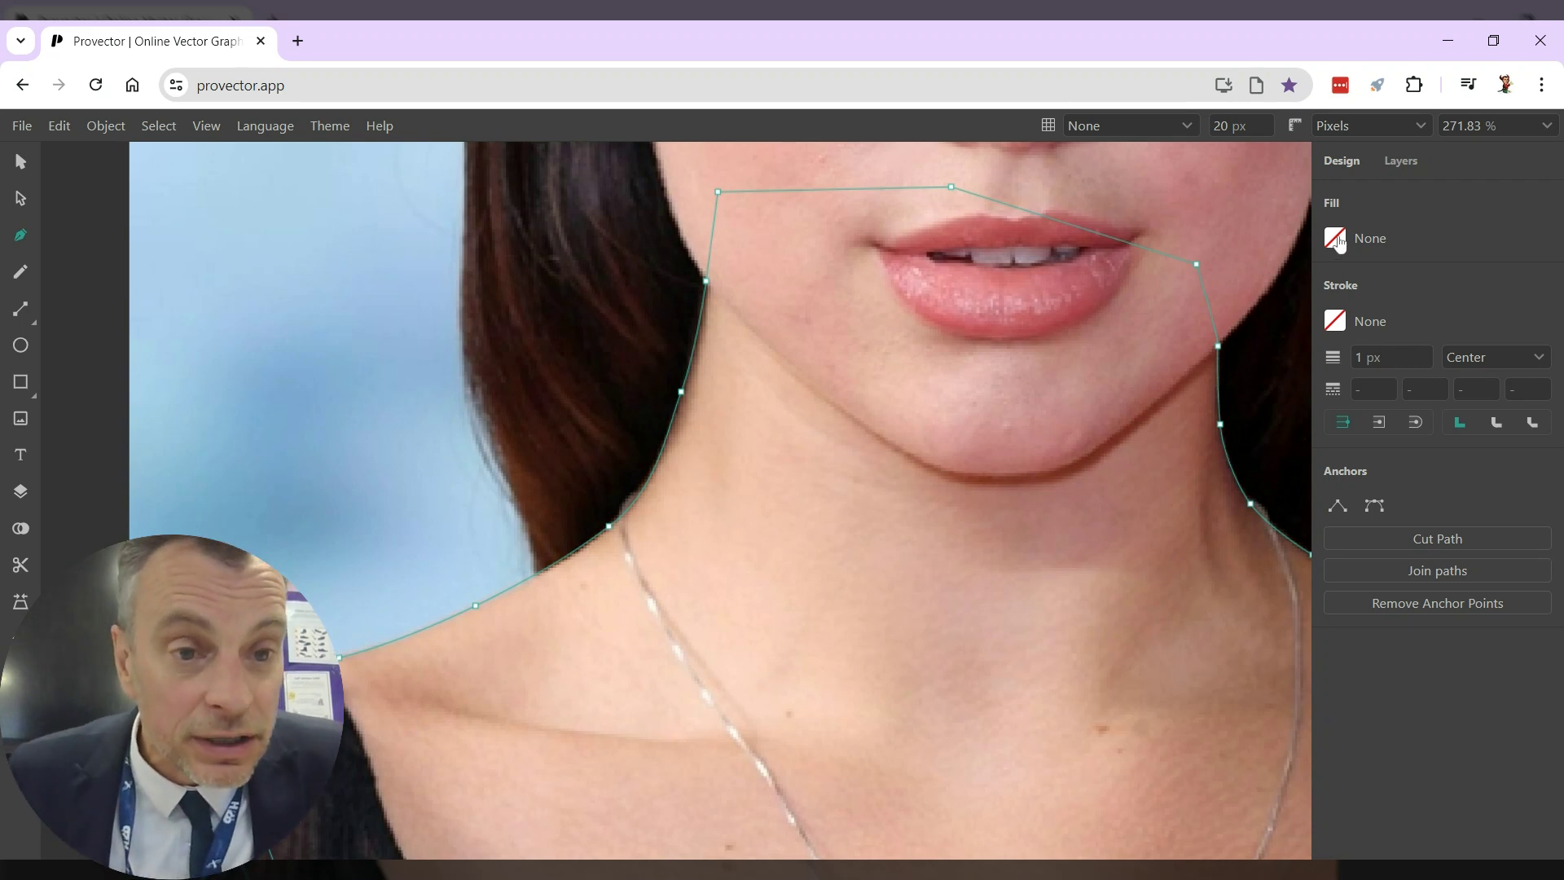
- Select the traced neck path and fill it with skin tone ECBFAA sampled from the photo
left_click(17, 163)
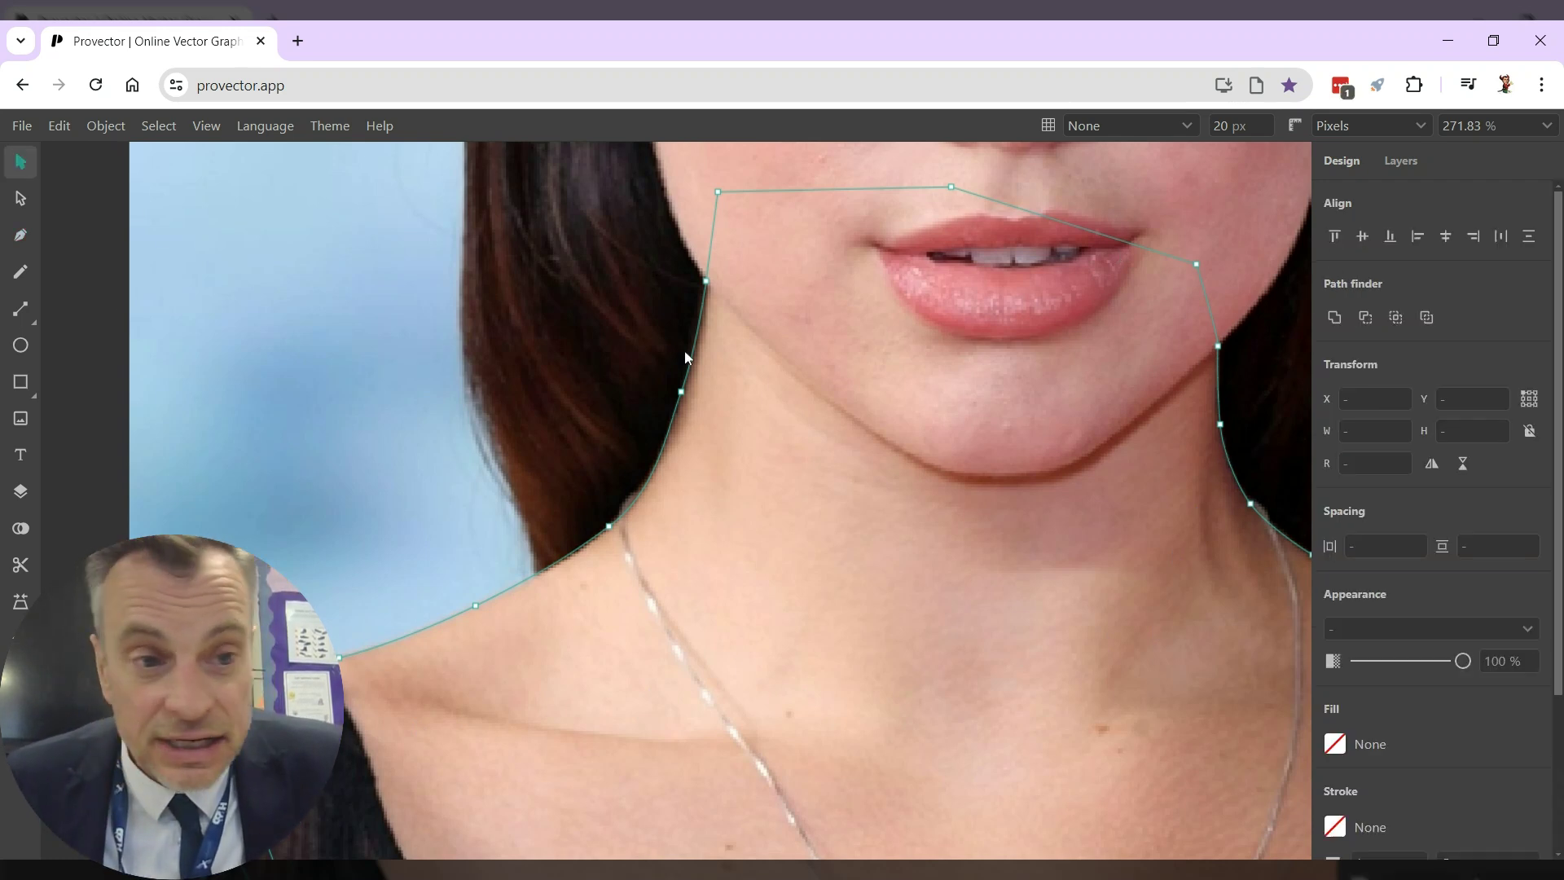
left_click(1401, 161)
left_click(1416, 241)
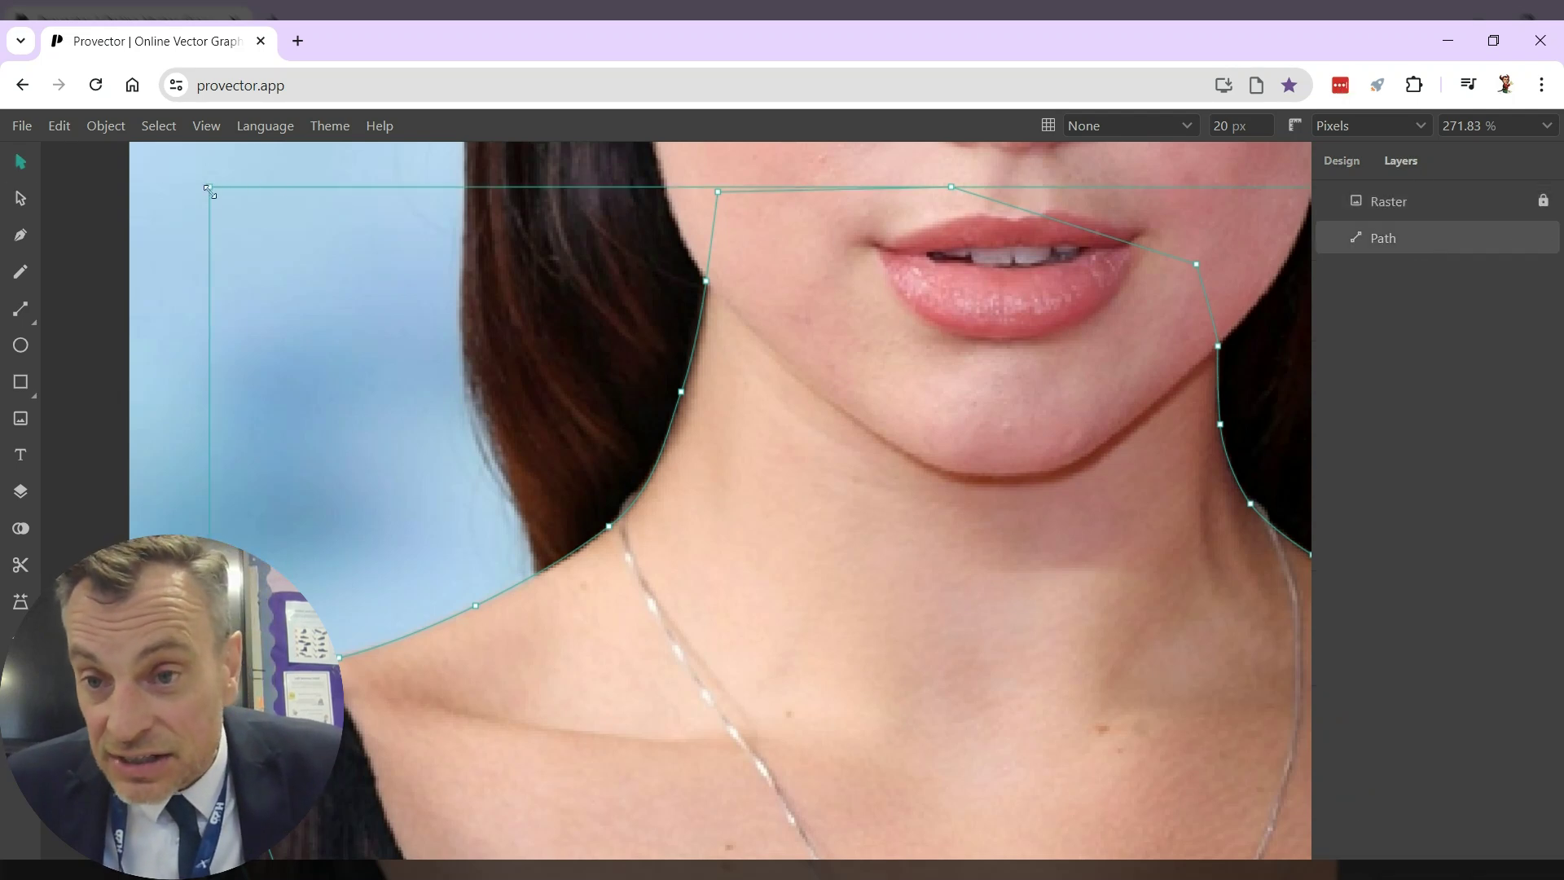
left_click(1341, 161)
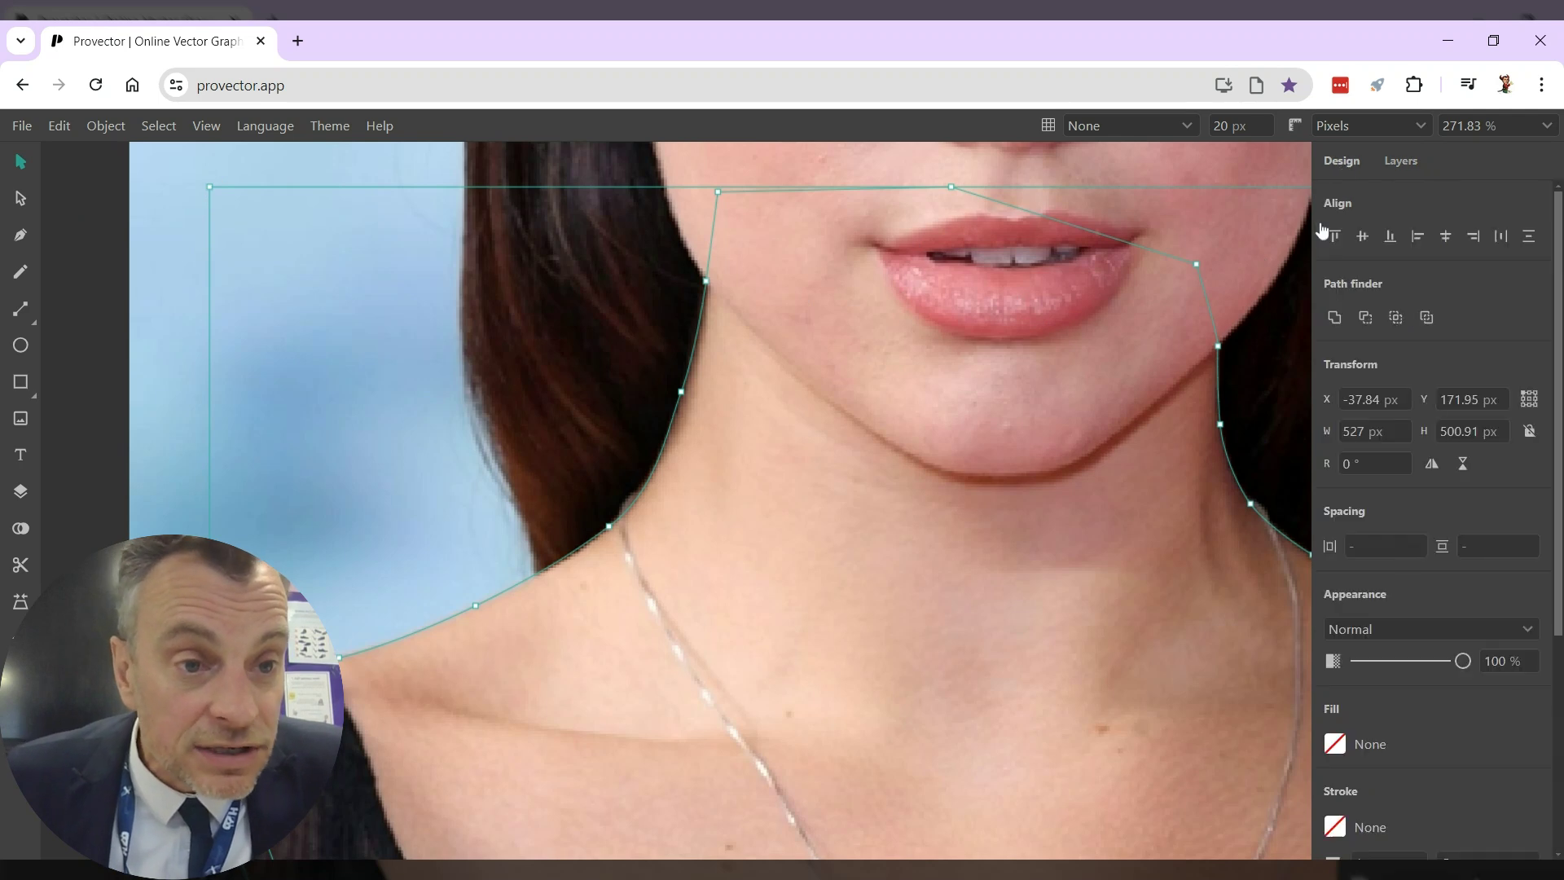
left_click(1335, 744)
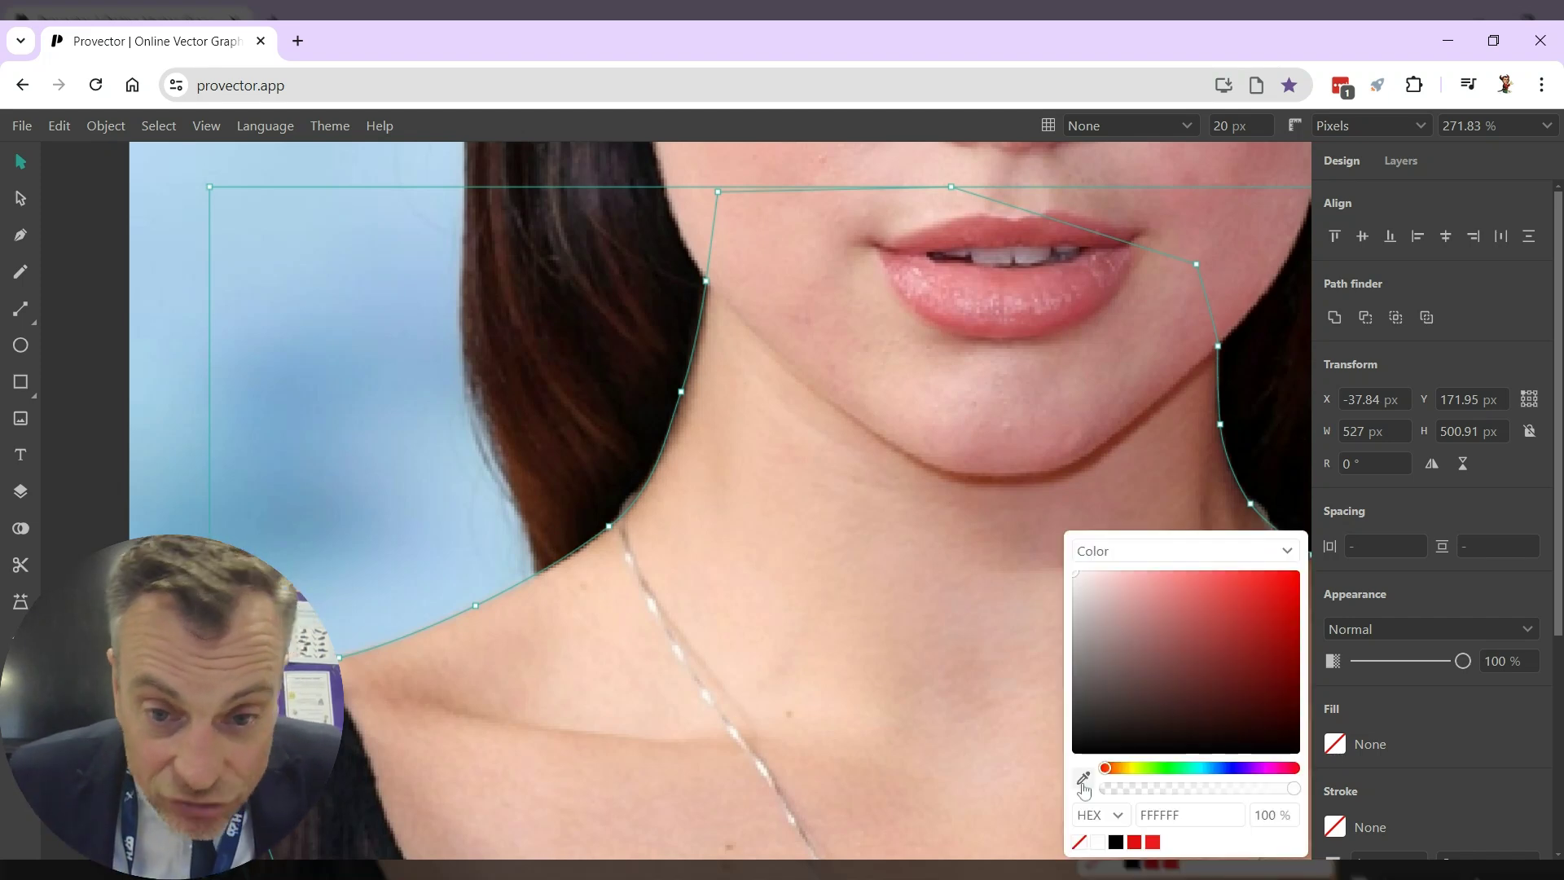
left_click(1083, 780)
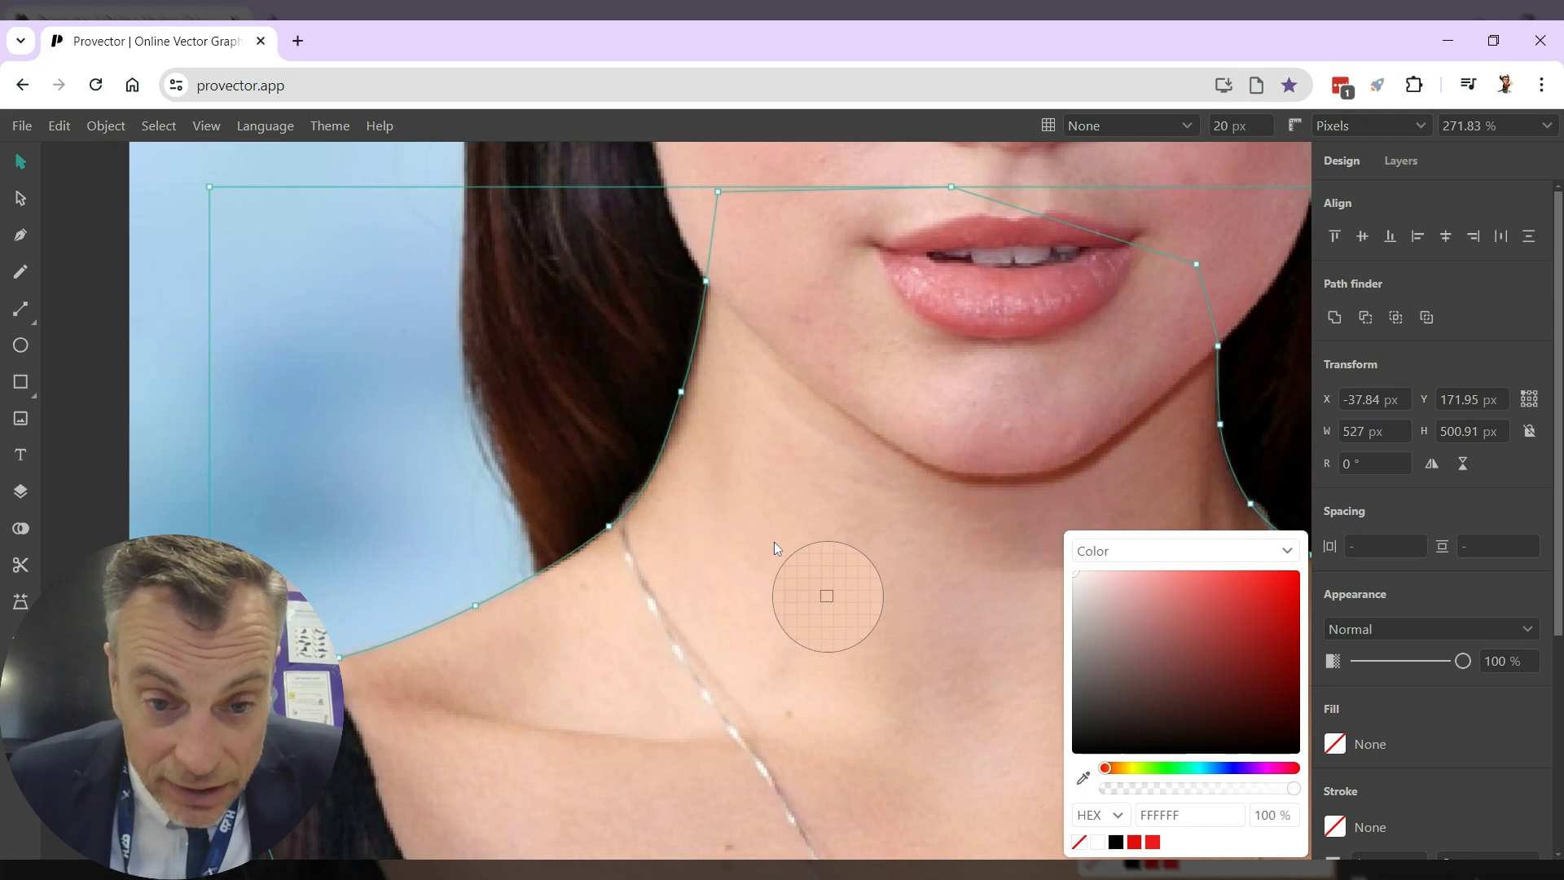
left_click(841, 570)
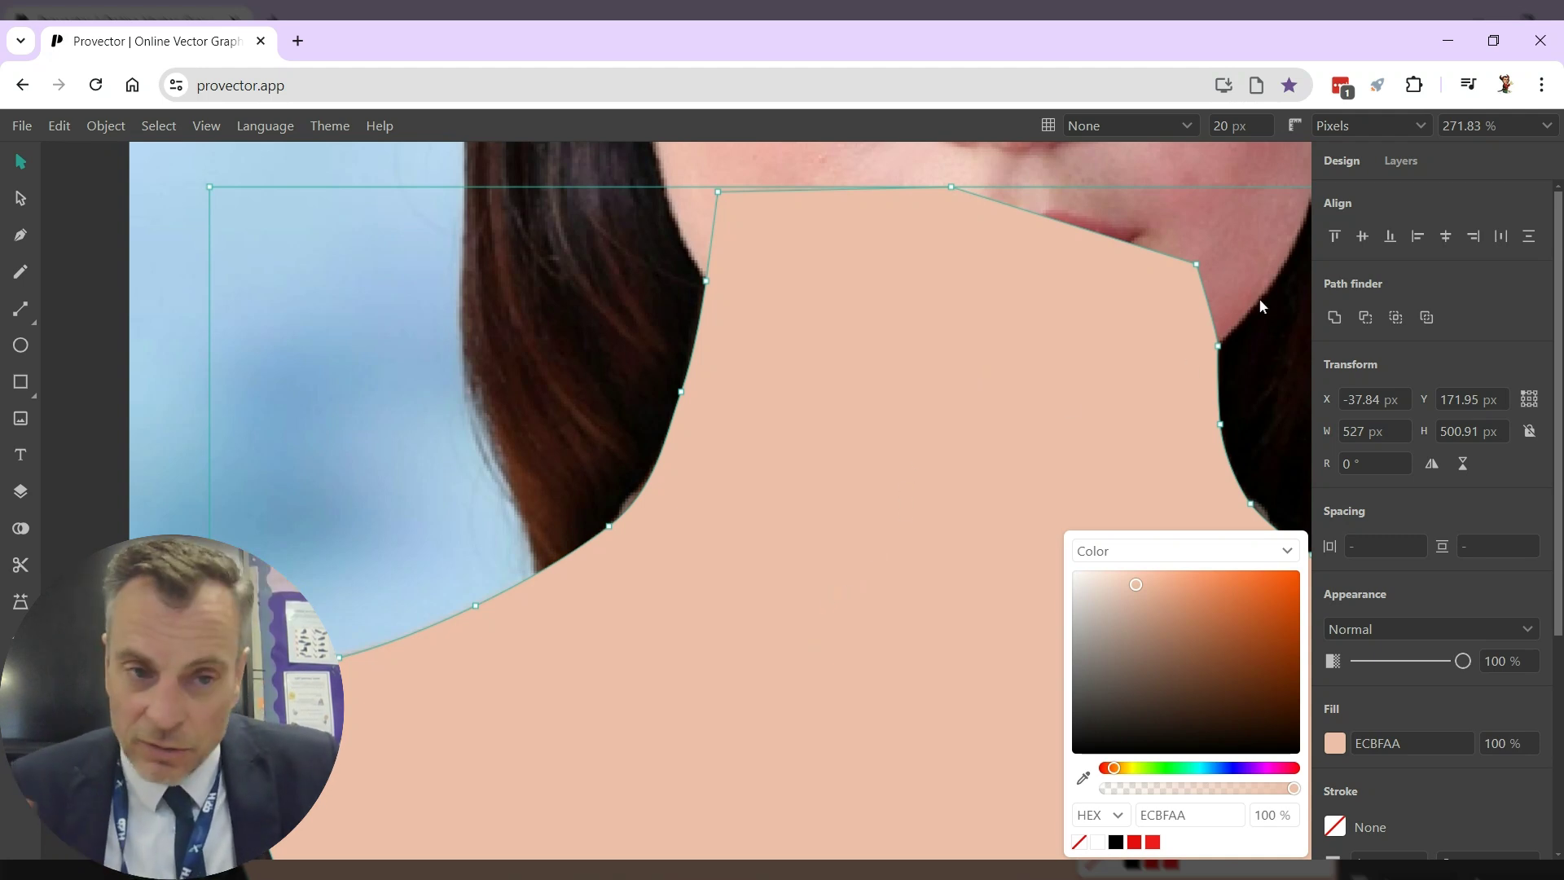
left_click(1397, 166)
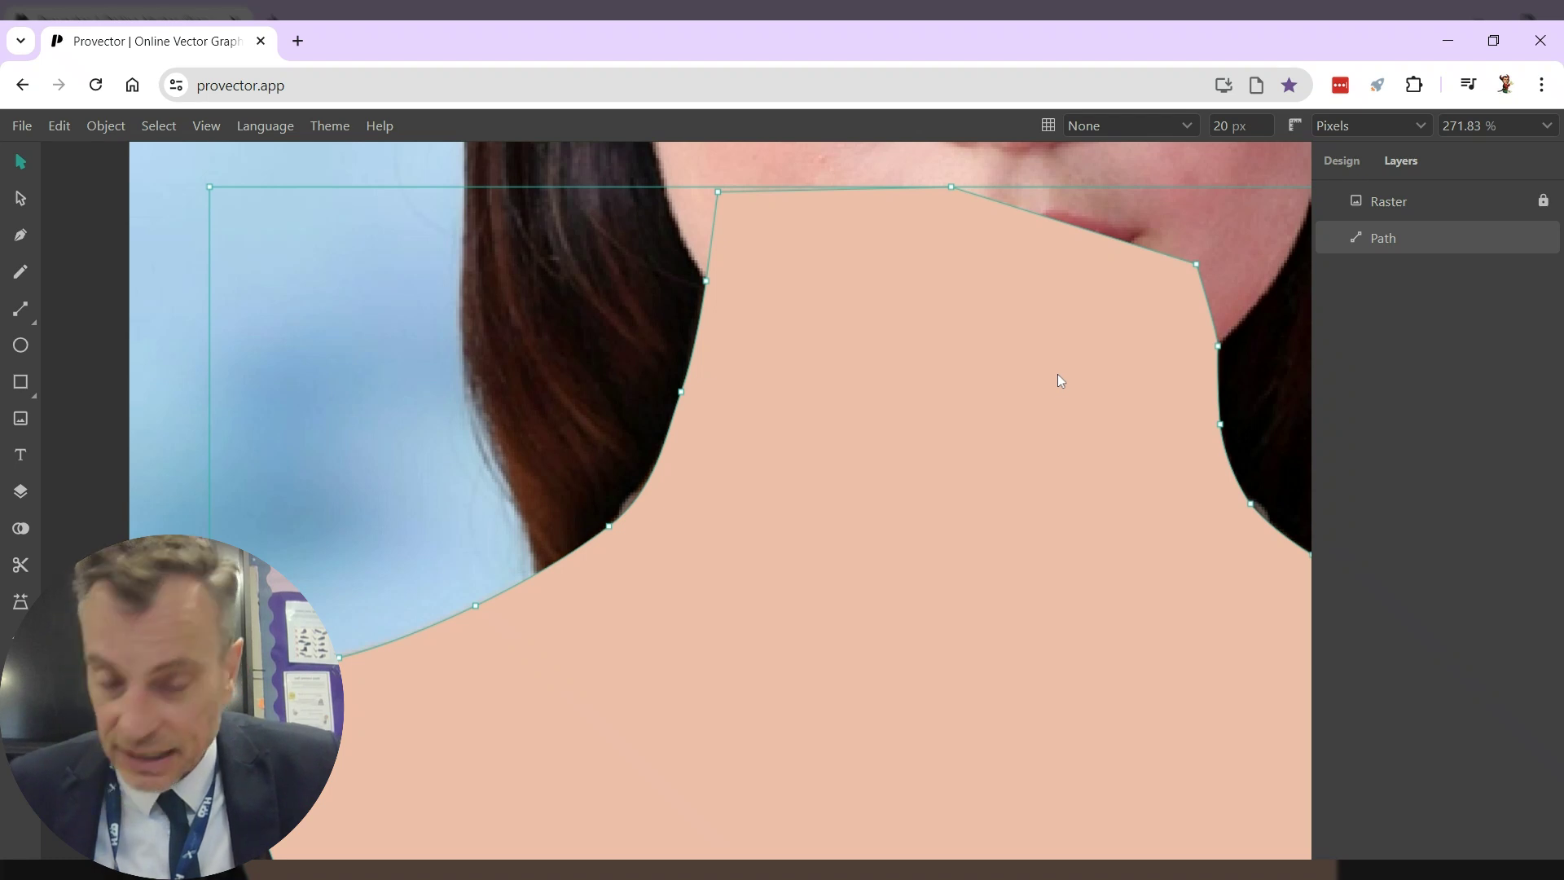
- Lock the neck path's layer and rename it Neck
scroll(1053, 369, "down", 5)
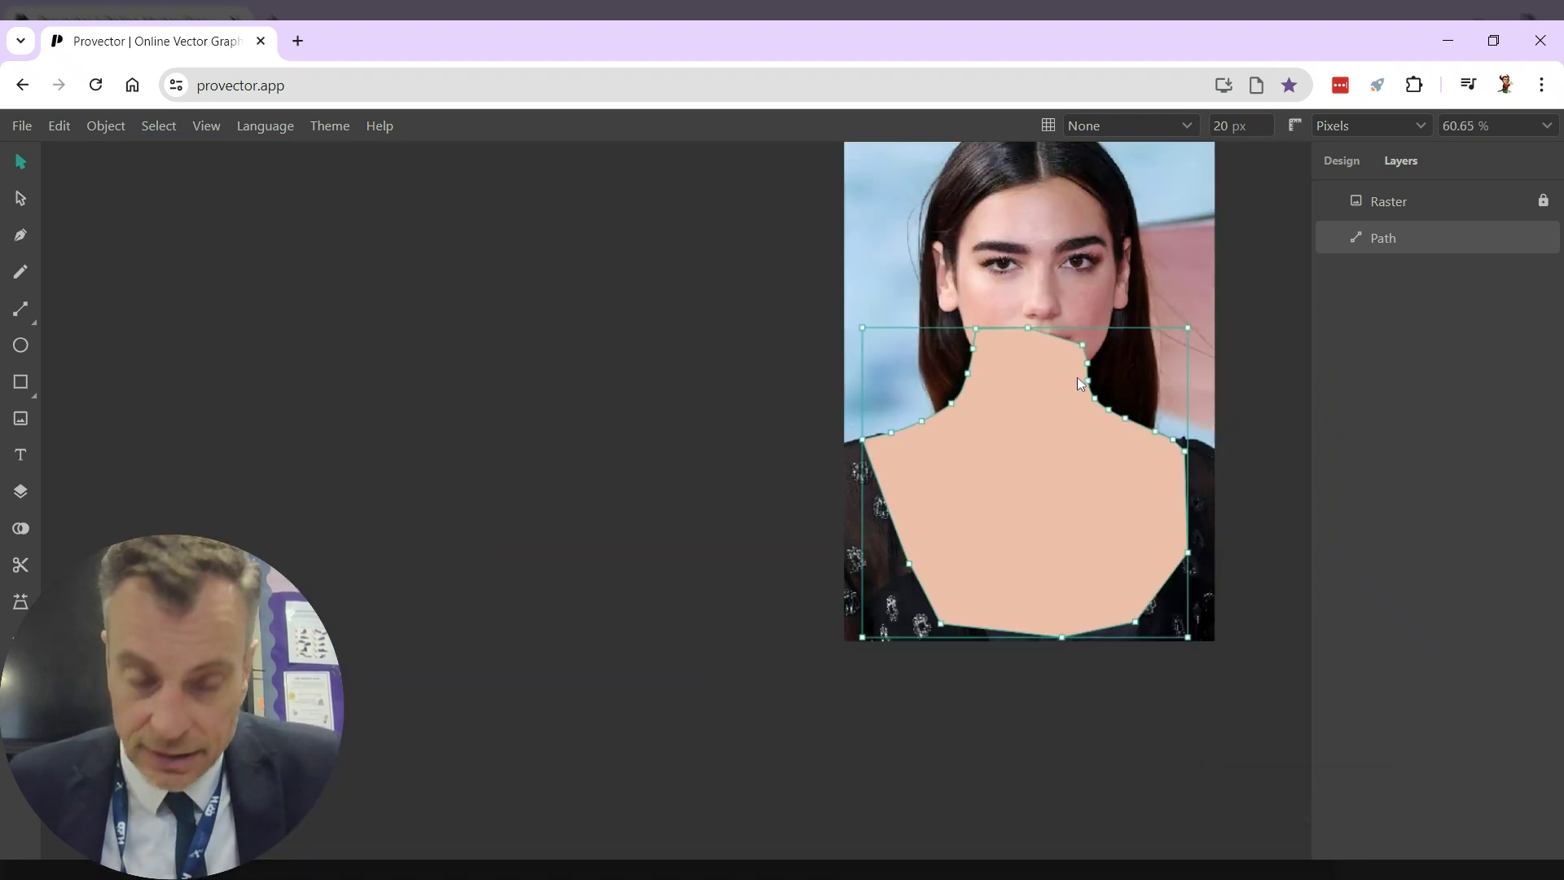
left_click_drag(1080, 383, 774, 433)
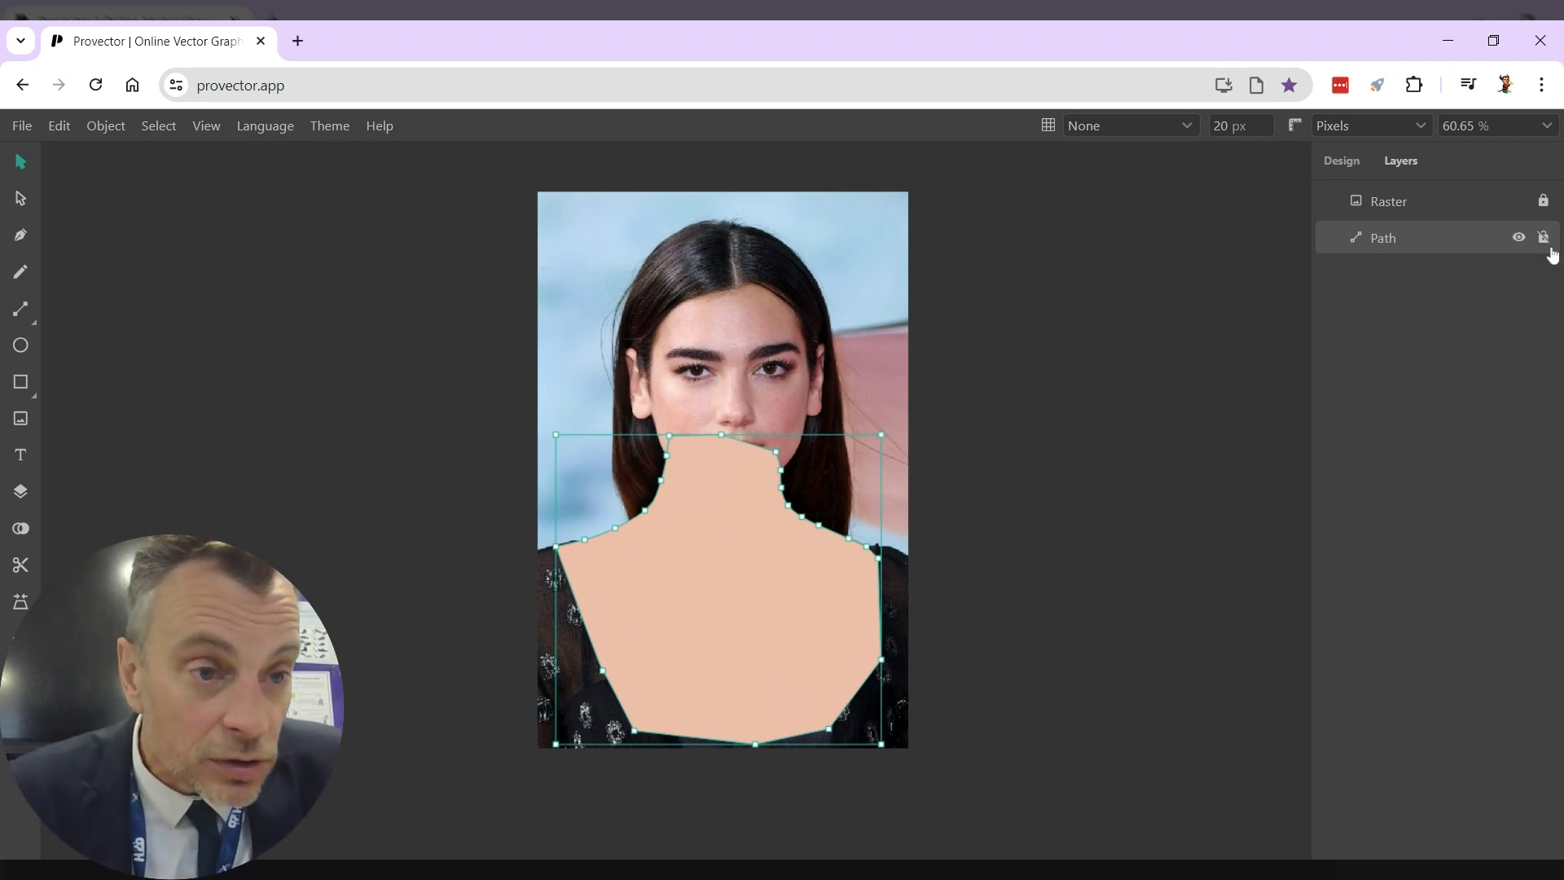
left_click(1544, 241)
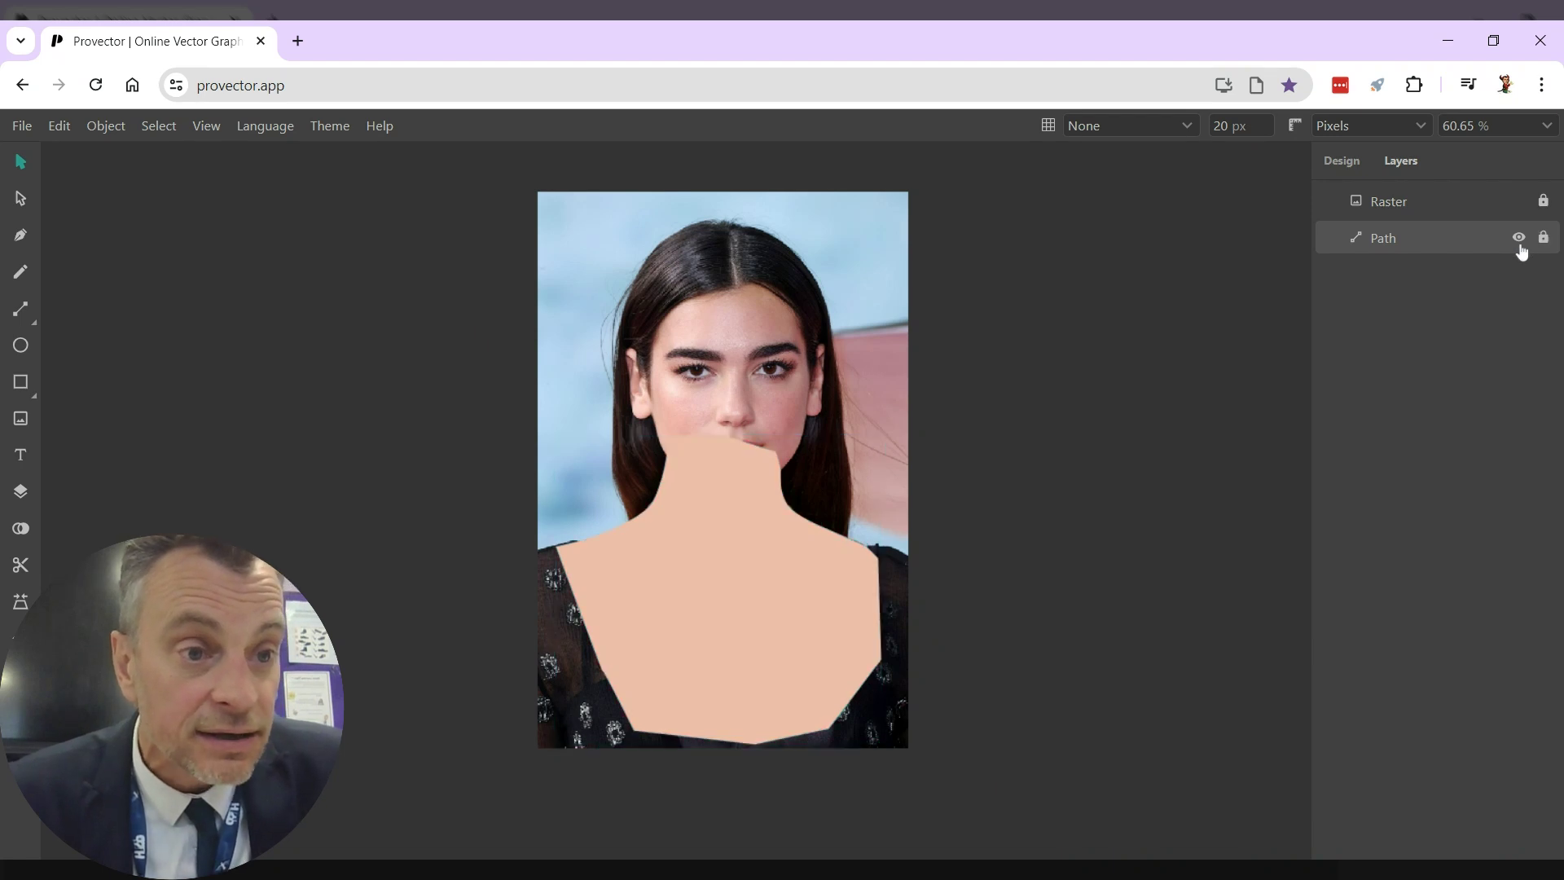
double_click(1381, 246)
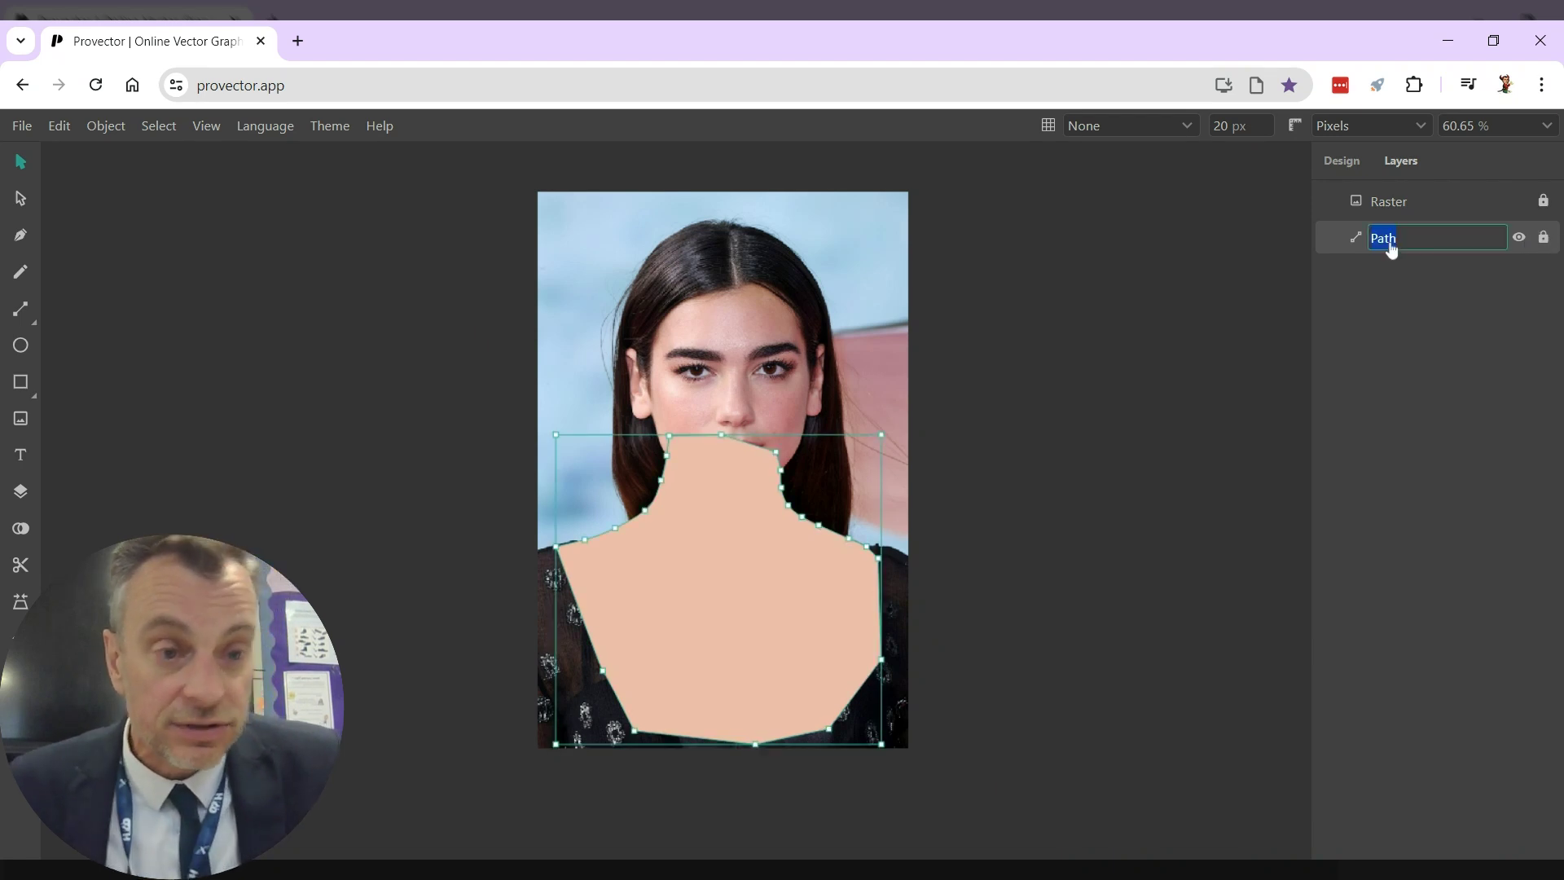
type("Neck")
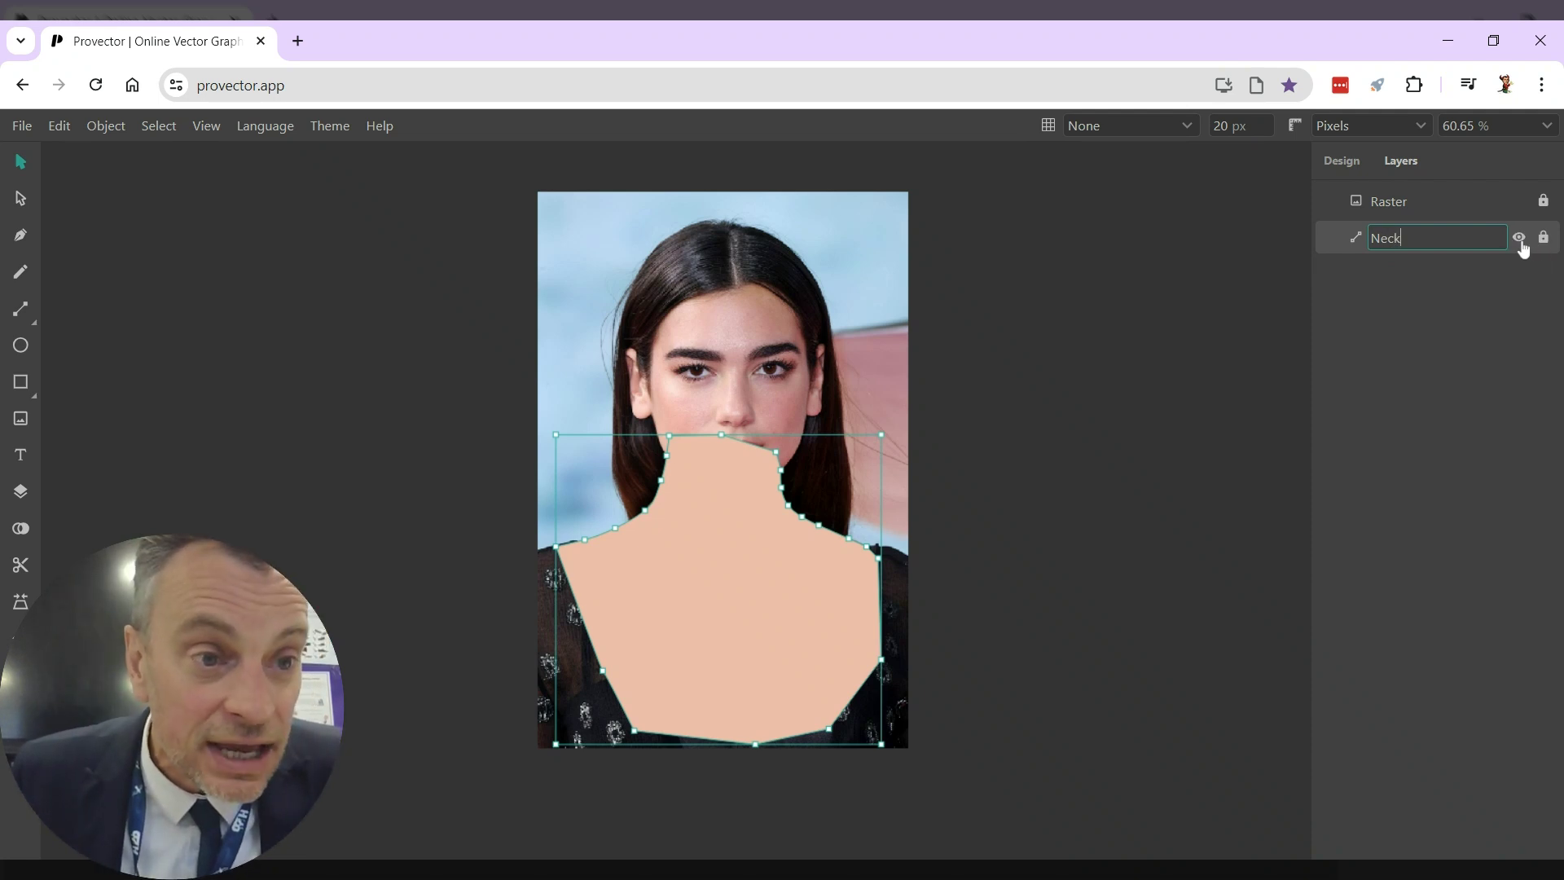
- Toggle the Neck layer's visibility off, back on, and off again
left_click(1519, 238)
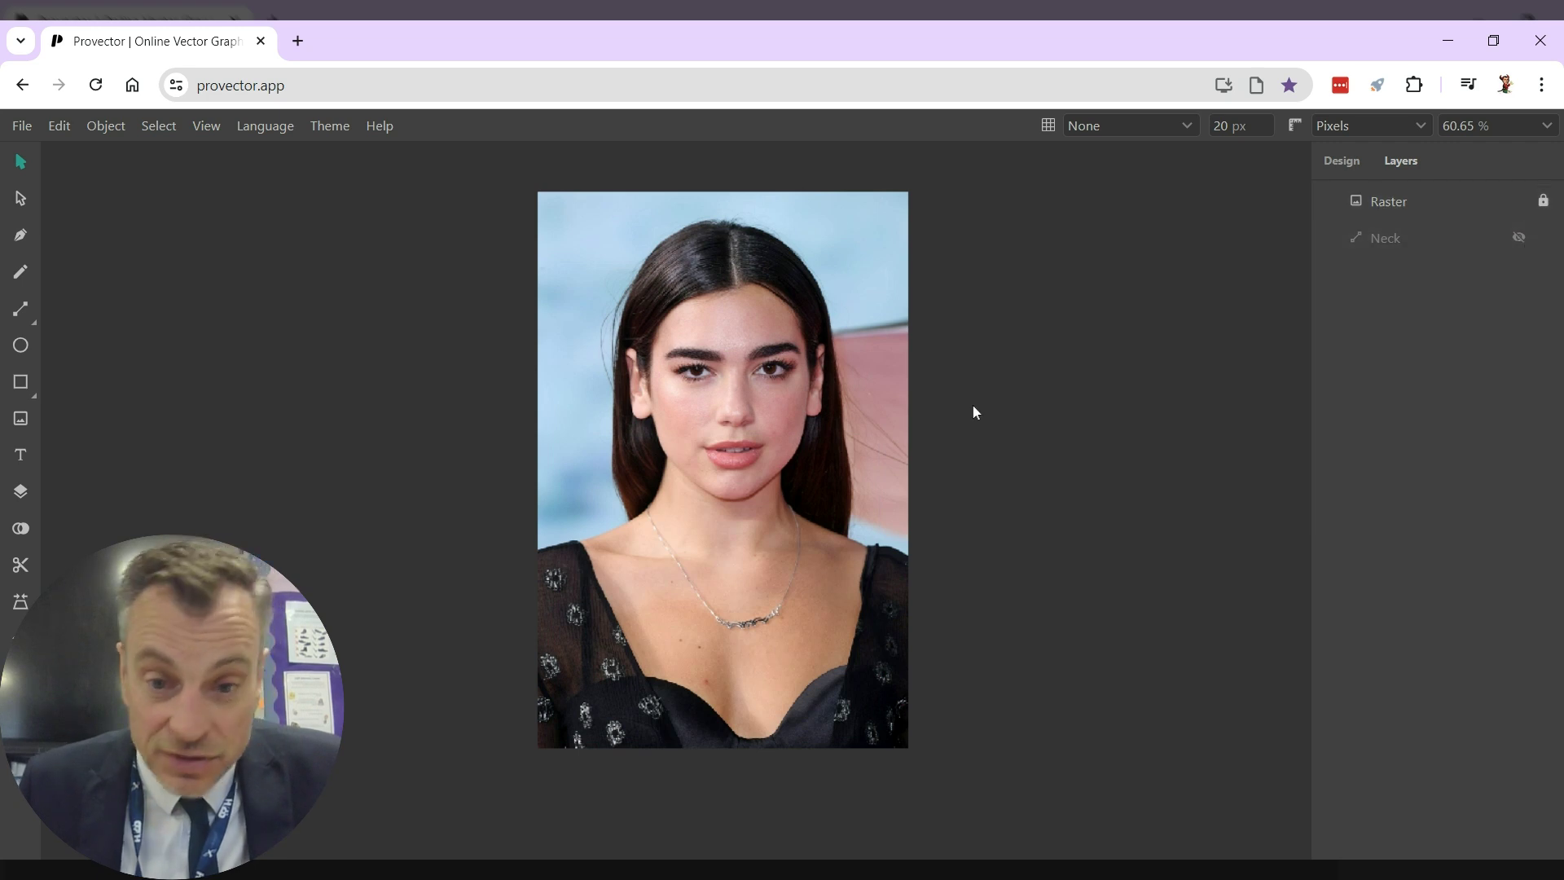
left_click(1520, 239)
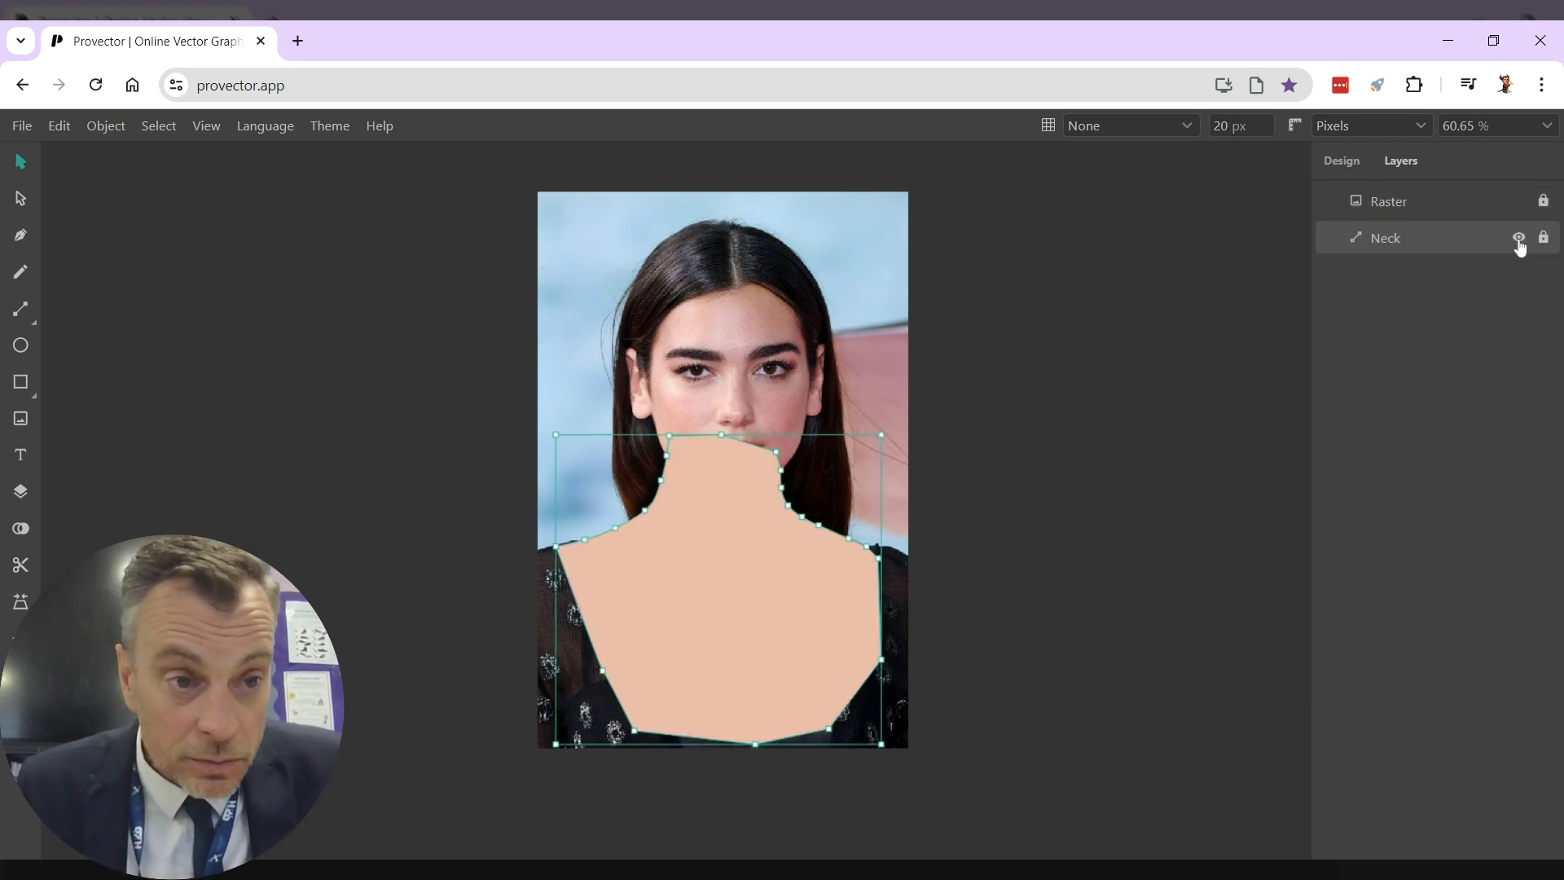
left_click(1520, 240)
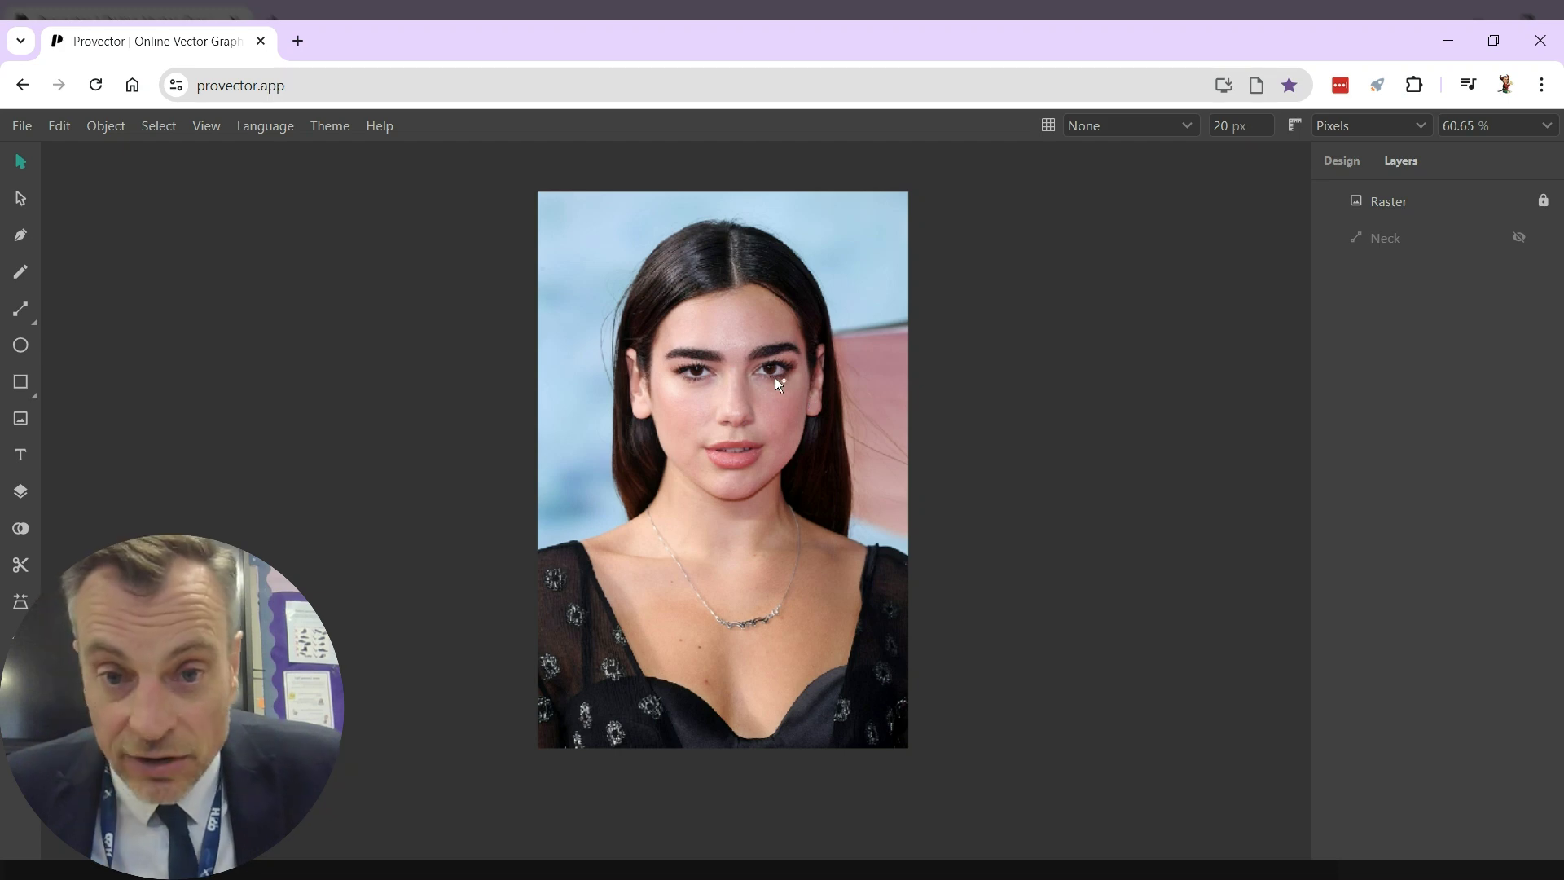
- Zoom in on the face and place a new Pen path's first anchor at the left earlobe
scroll(775, 378, "up", 2)
scroll(774, 375, "down", 1)
scroll(777, 379, "up", 5)
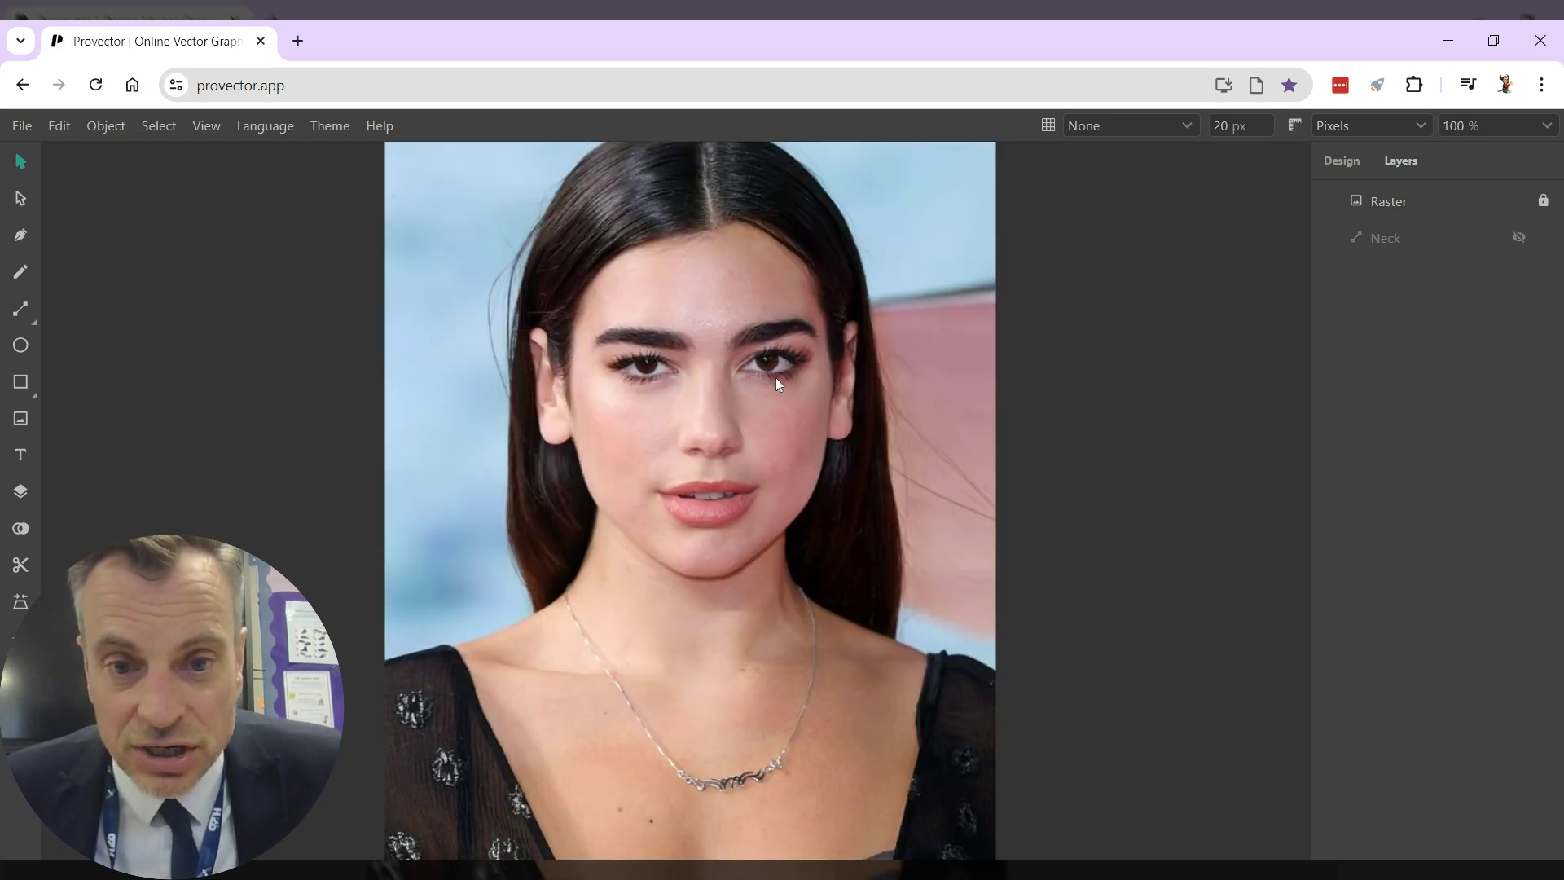
left_click_drag(740, 320, 803, 408)
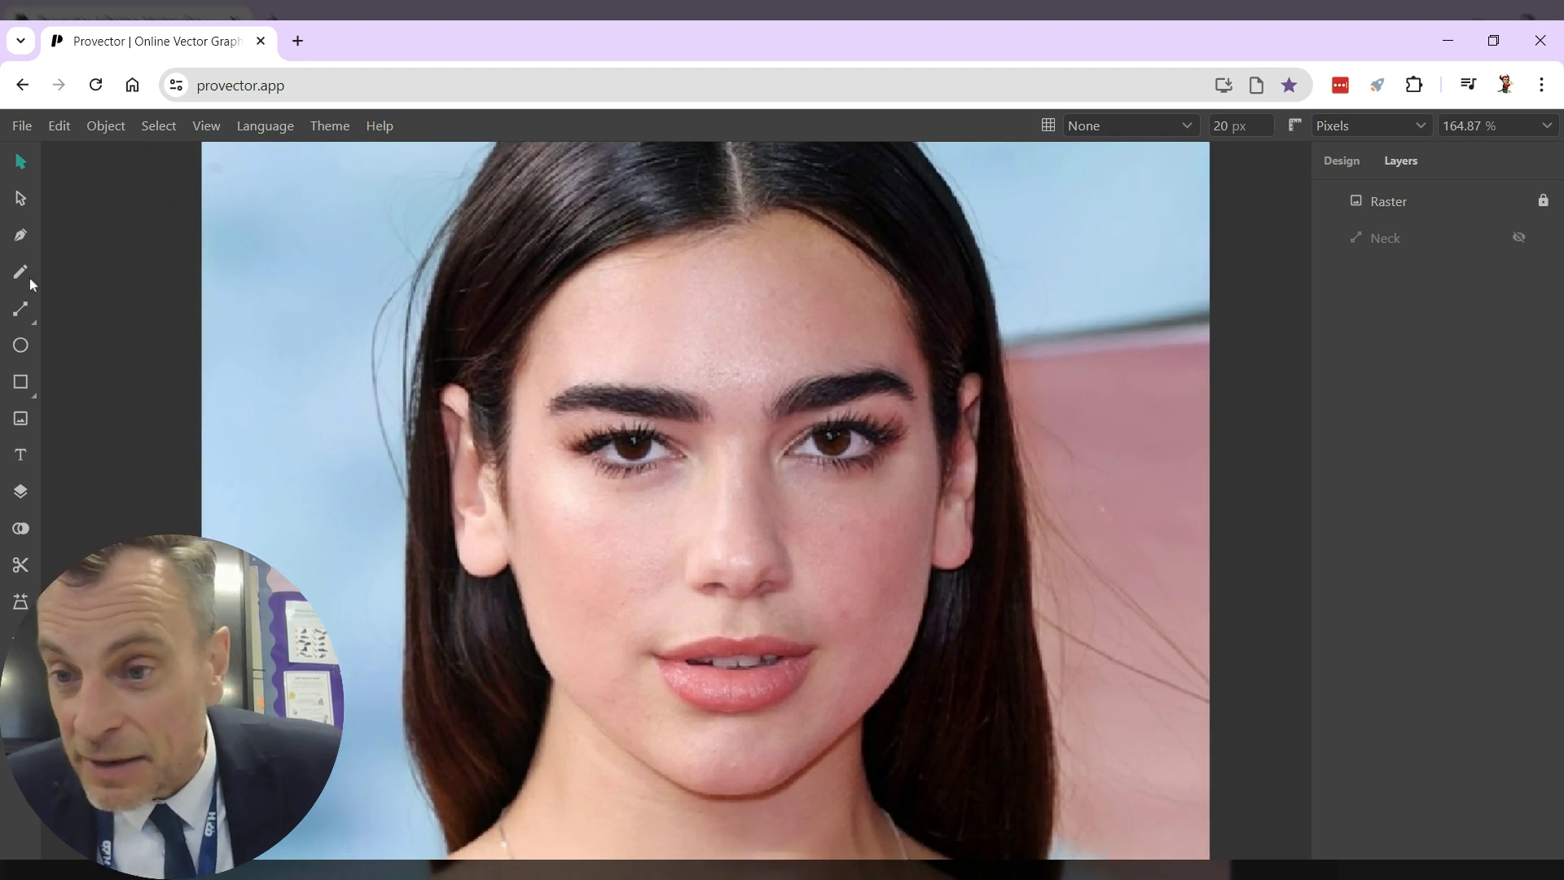
left_click(20, 239)
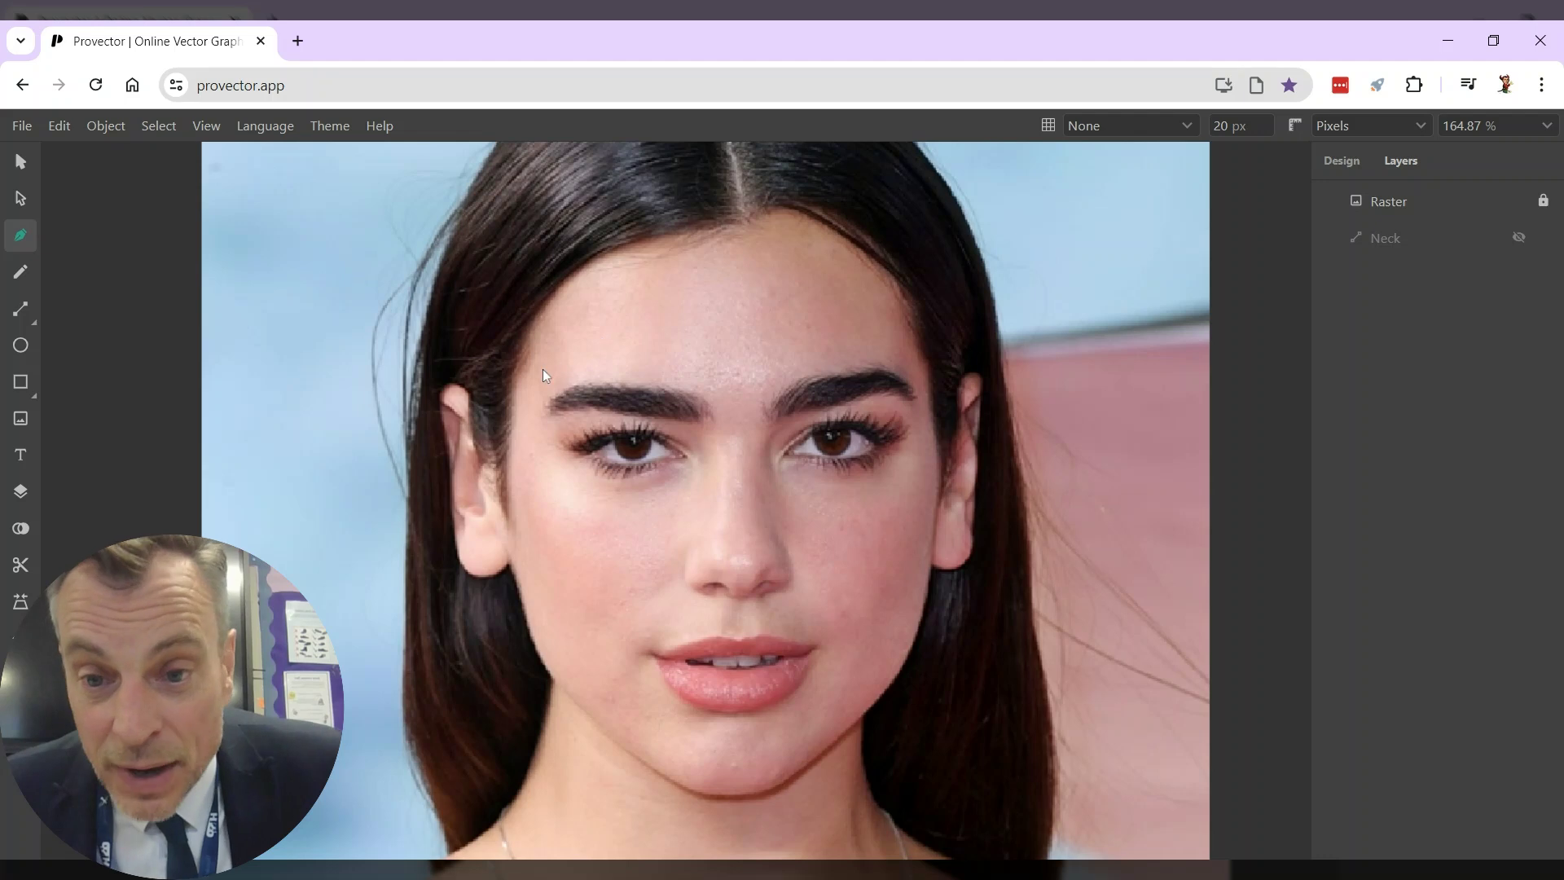
left_click(509, 565)
- Add curved anchors along the jawline around the chin to the right jaw, undoing the misplaced last anchor
left_click_drag(543, 667, 574, 712)
left_click(624, 748)
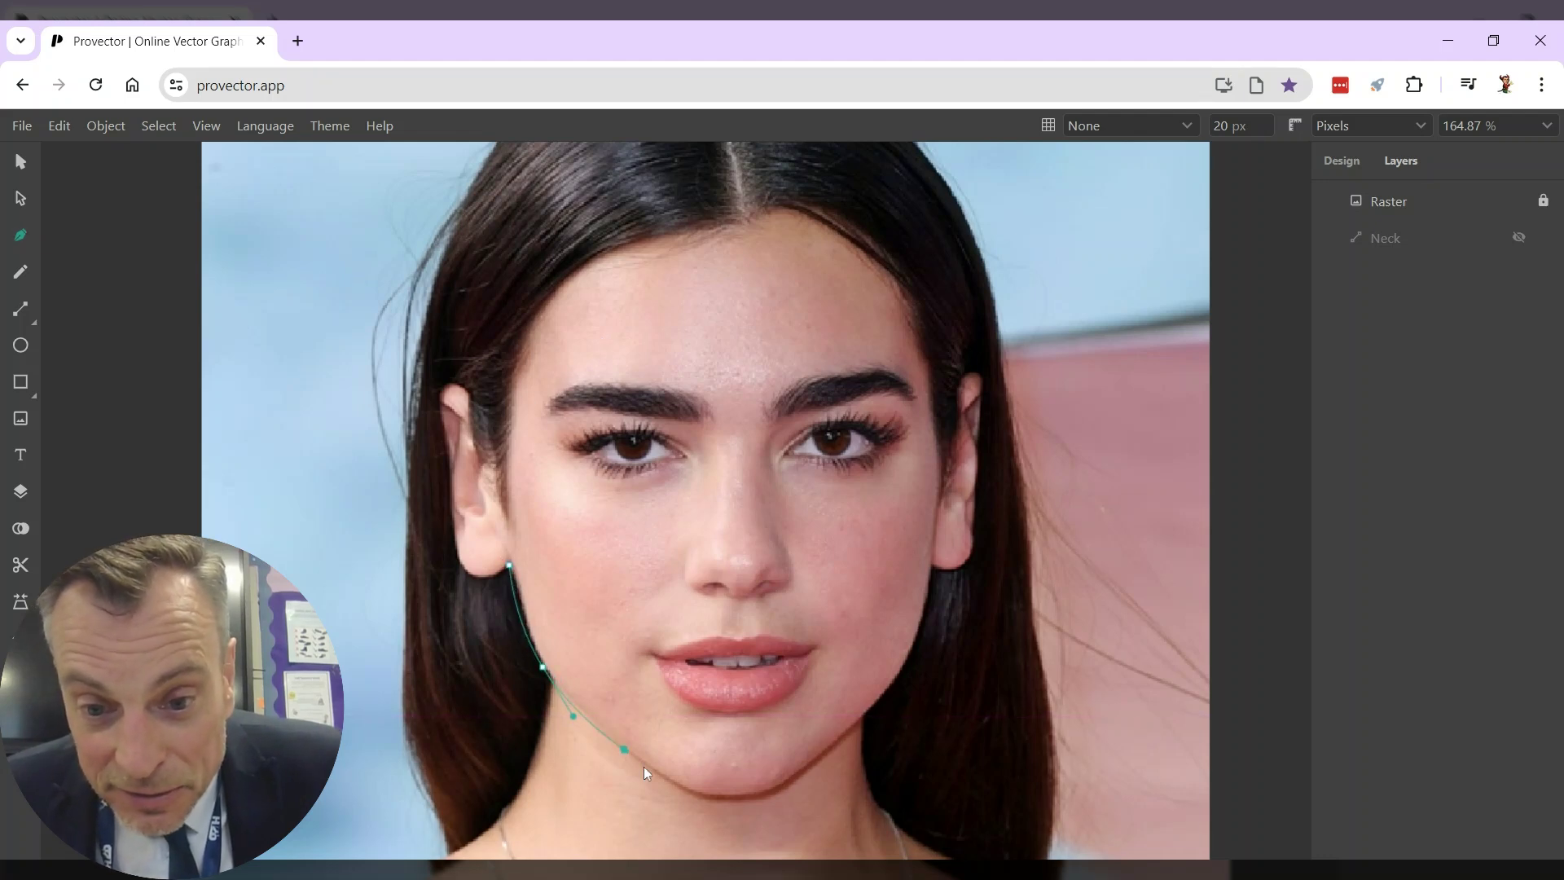
left_click_drag(724, 794, 746, 798)
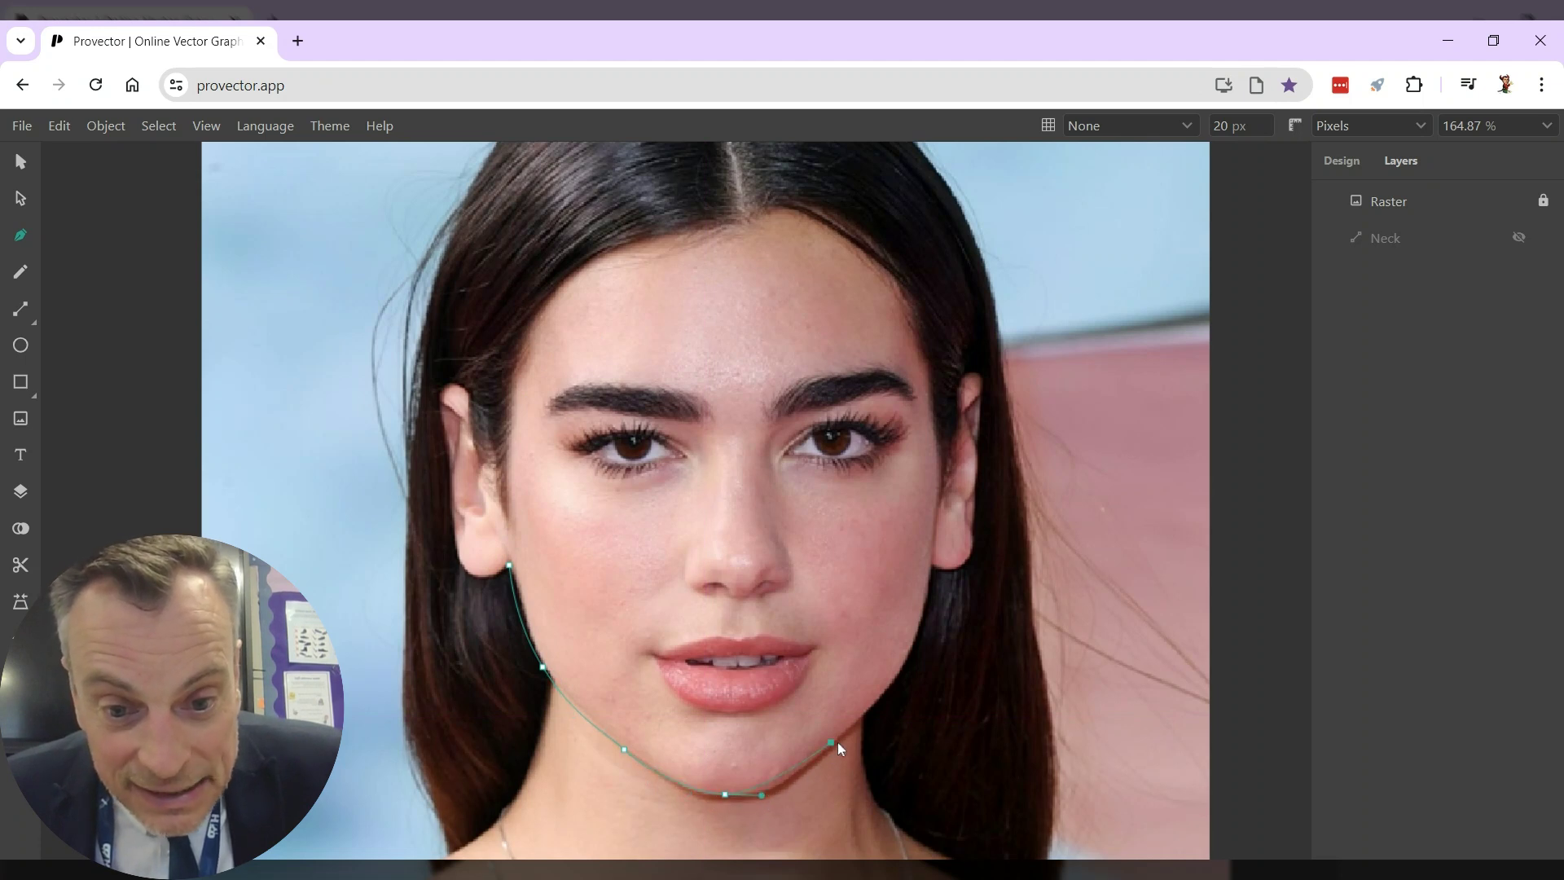
left_click(868, 696)
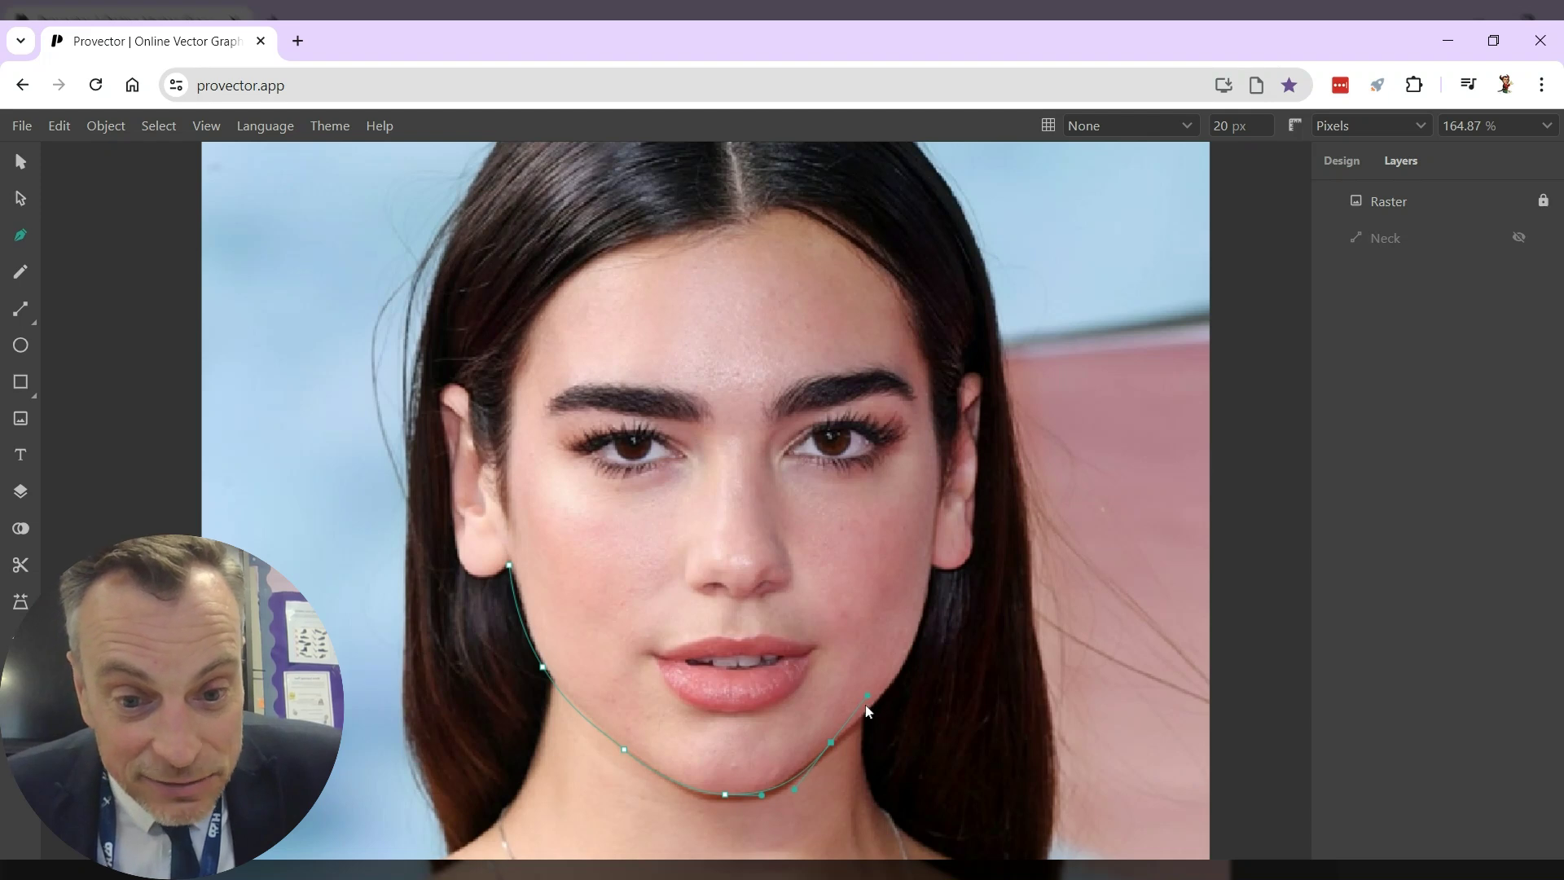
left_click_drag(868, 696, 883, 710)
key("ctrl+z")
key("ctrl+z")
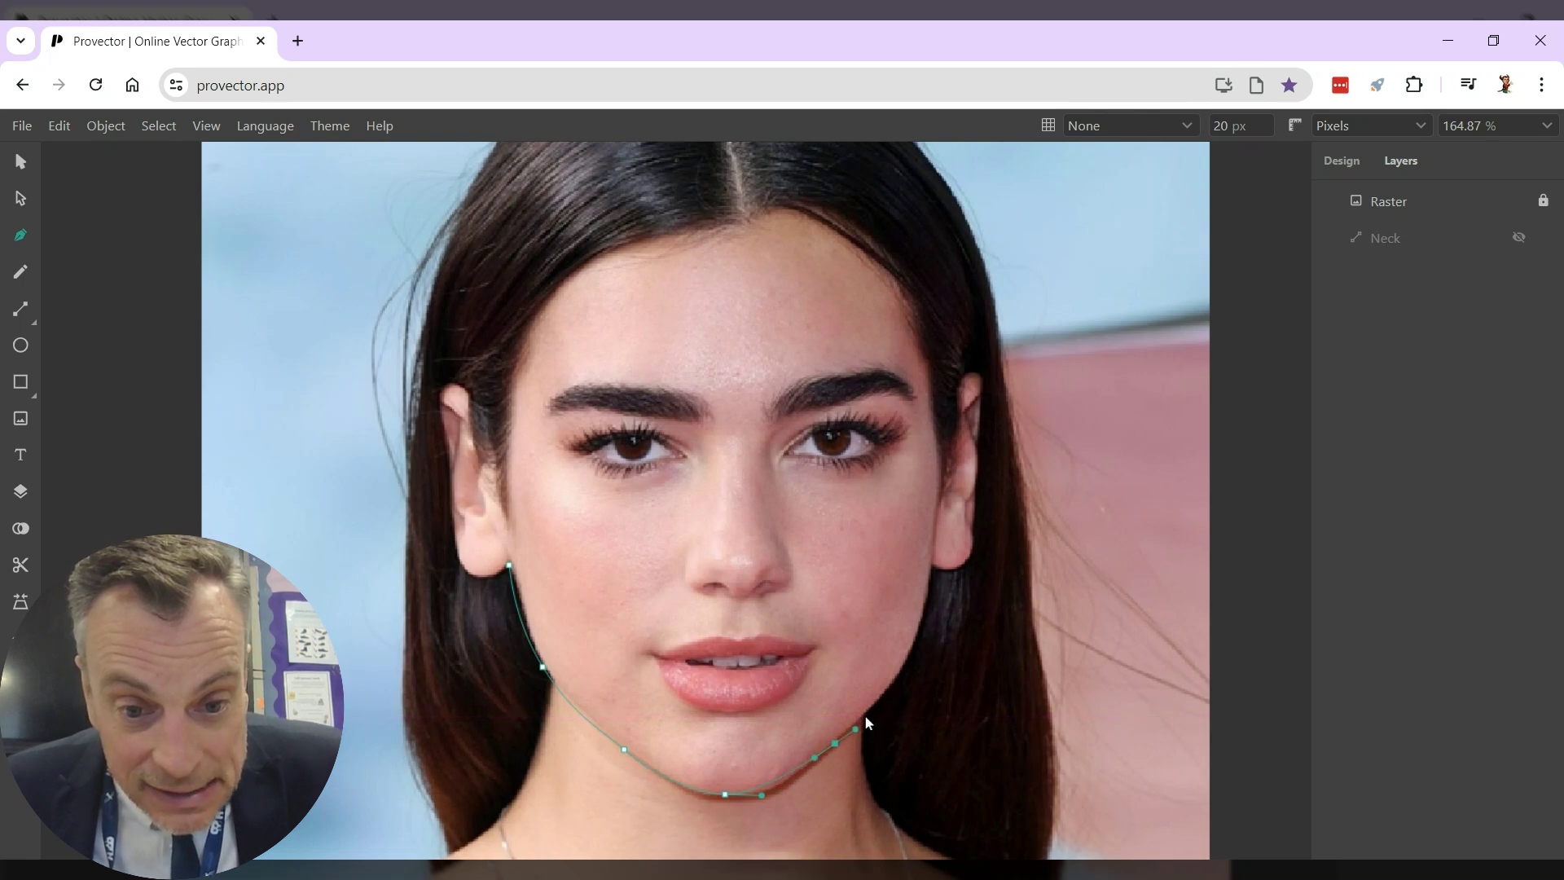